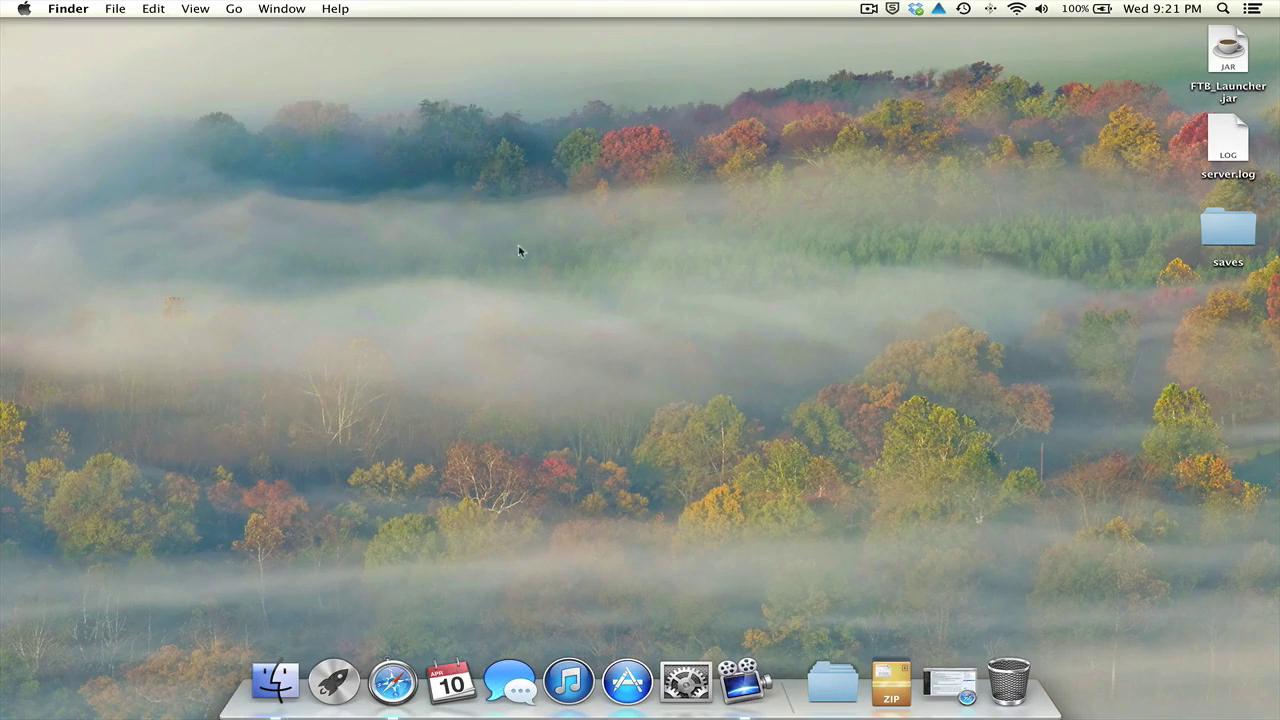
# Open Launchpad from the Dock to show the grid of installed apps.
pyautogui.click(334, 682)
# Launch Minecraft from Launchpad's second page, log in, and maximize the game window.
pyautogui.moveTo(919, 375); pyautogui.dragTo(480, 363)
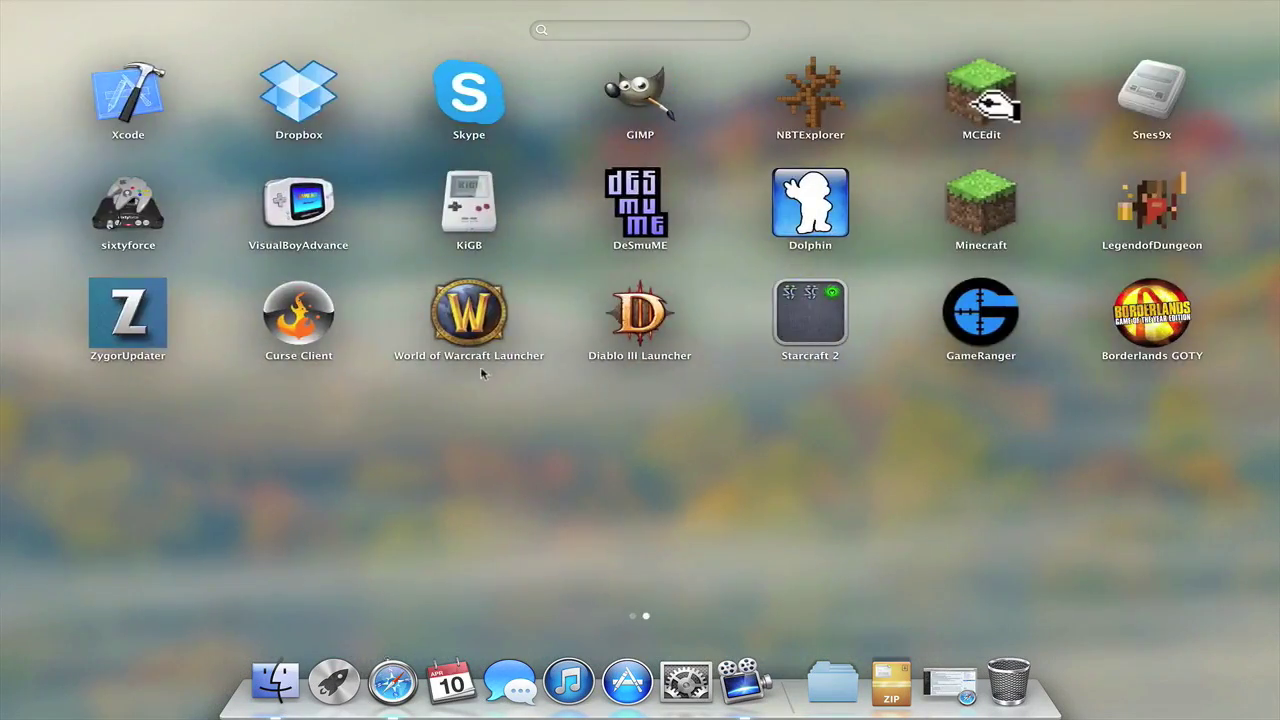
pyautogui.click(964, 202)
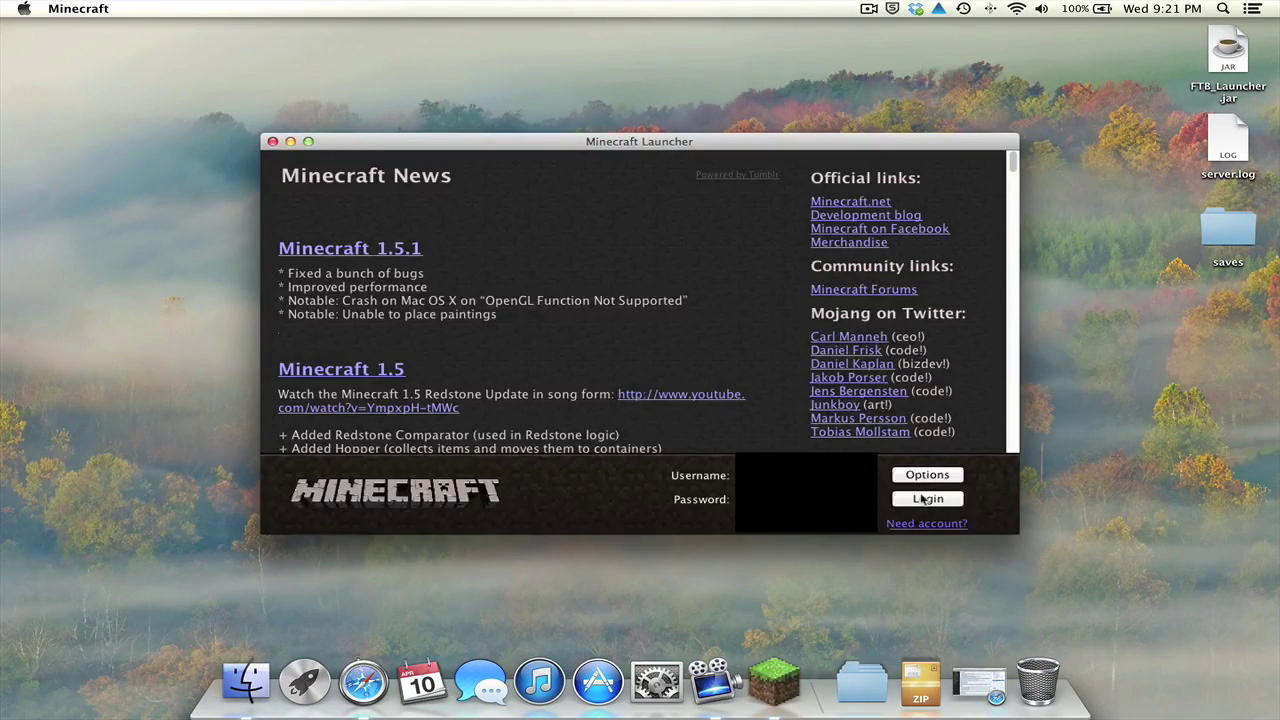
pyautogui.click(927, 499)
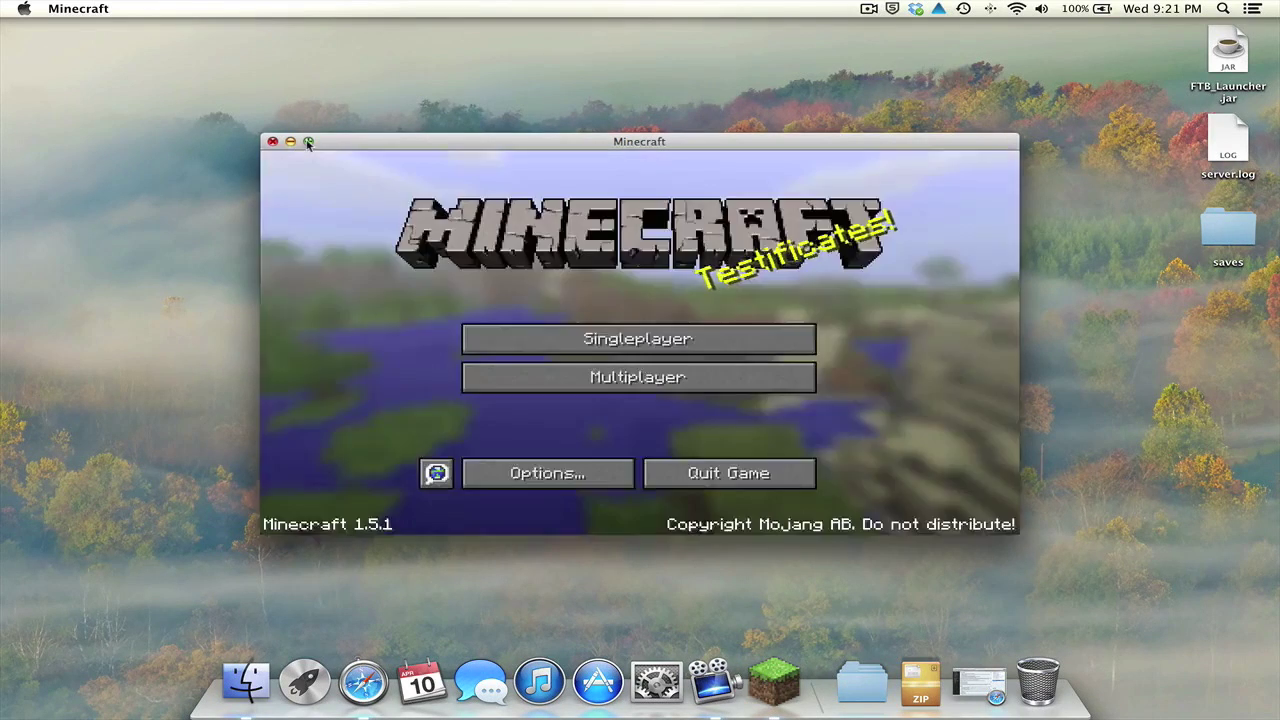
pyautogui.click(309, 143)
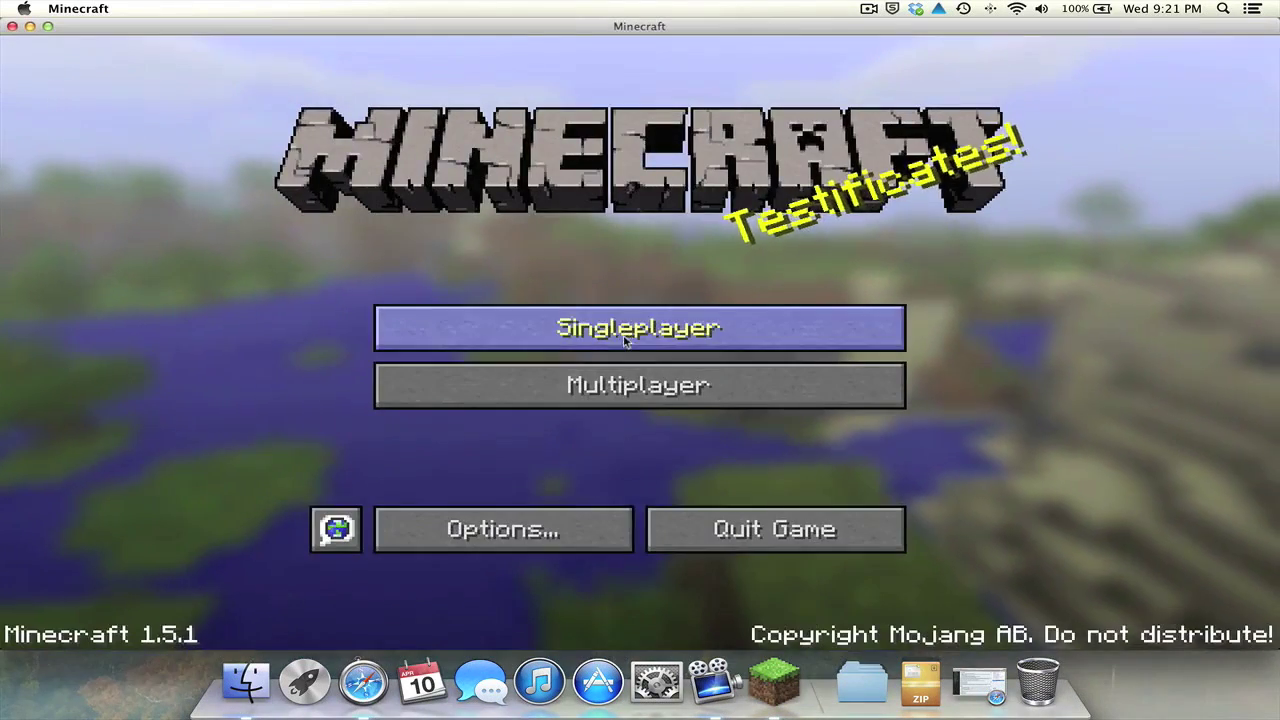
# Load the Sound Test World from the Singleplayer list.
pyautogui.click(624, 336)
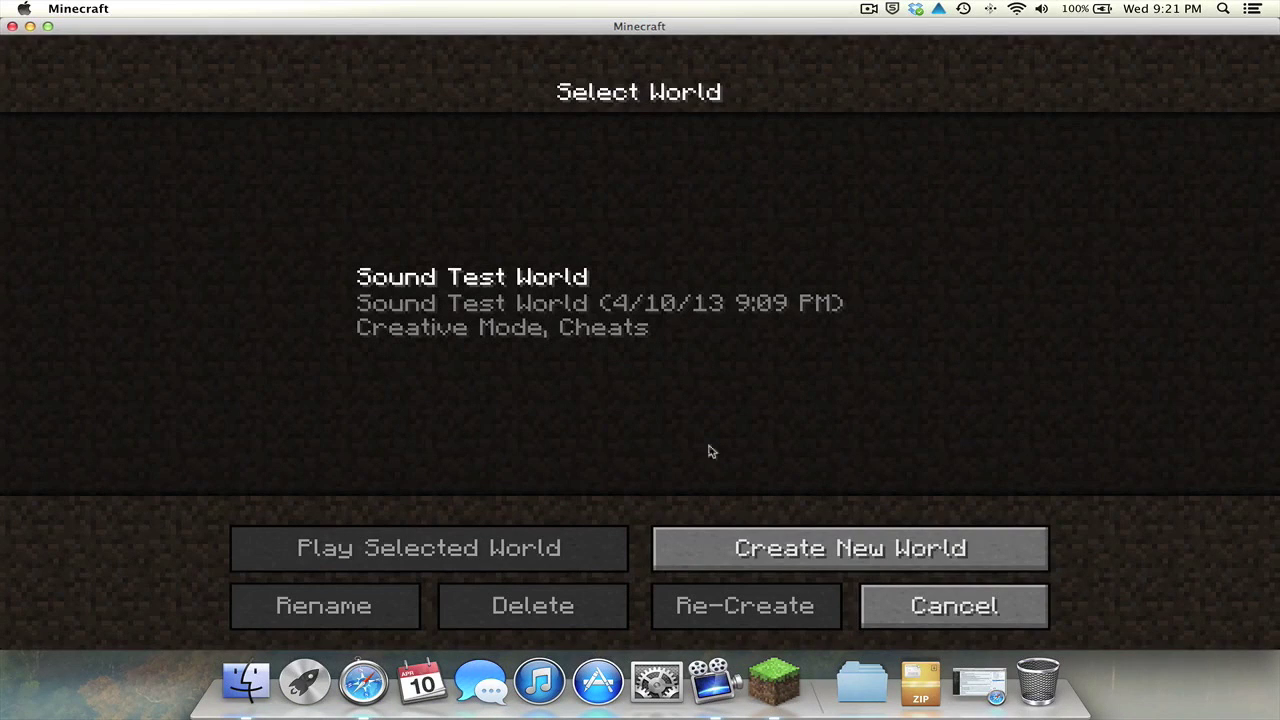
pyautogui.click(449, 331)
pyautogui.click(362, 548)
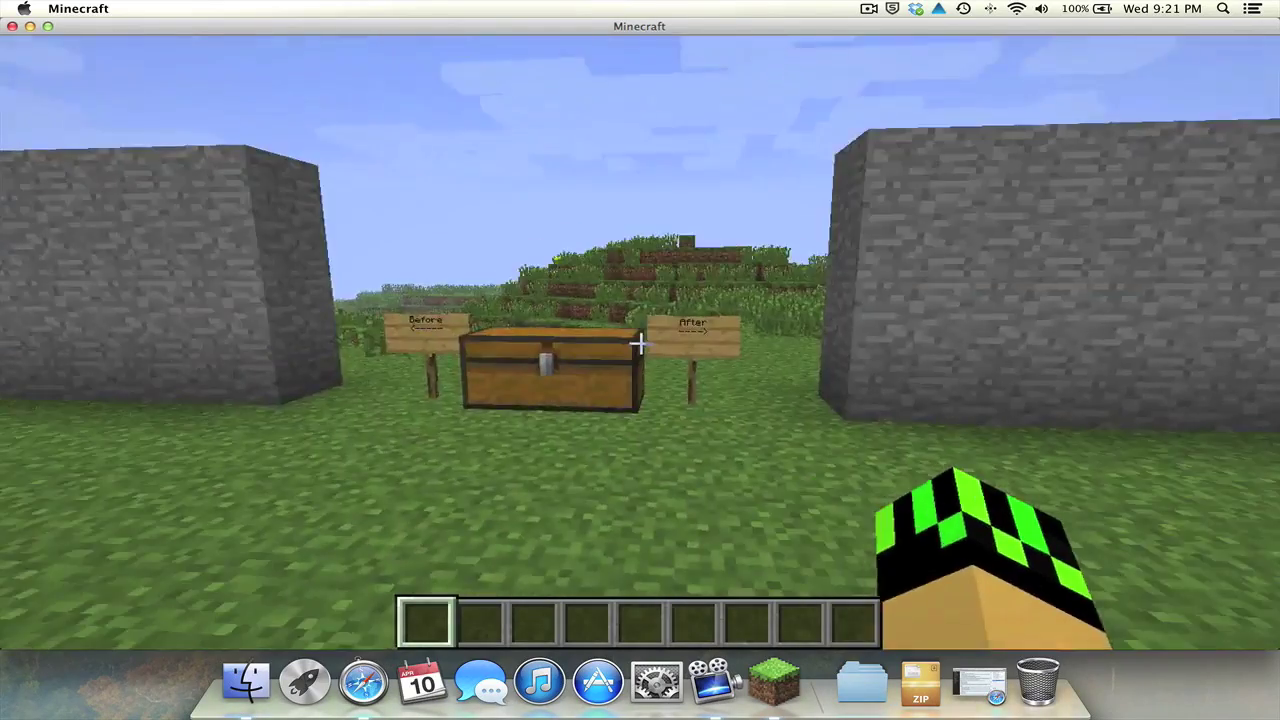
# Walk past the chest, sign and stone path toward the lake, then back to the stone wall.
pyautogui.press('w')
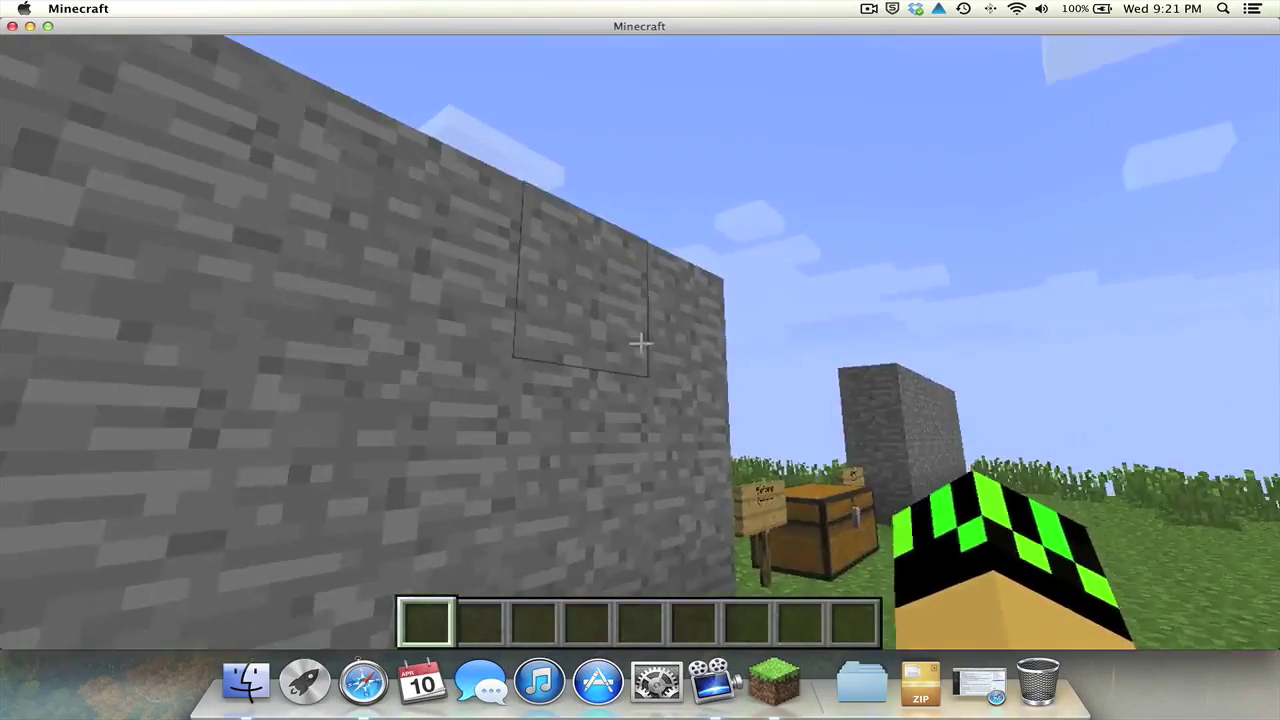
pyautogui.press('w')
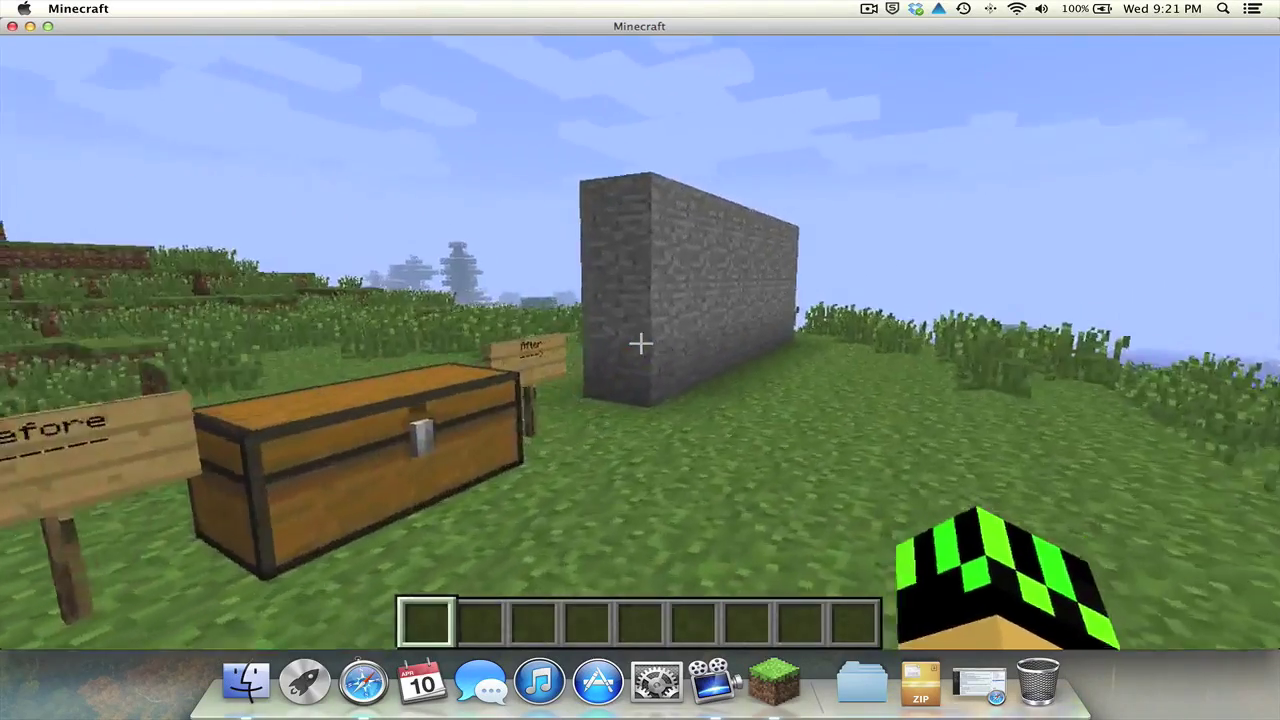
pyautogui.press('w')
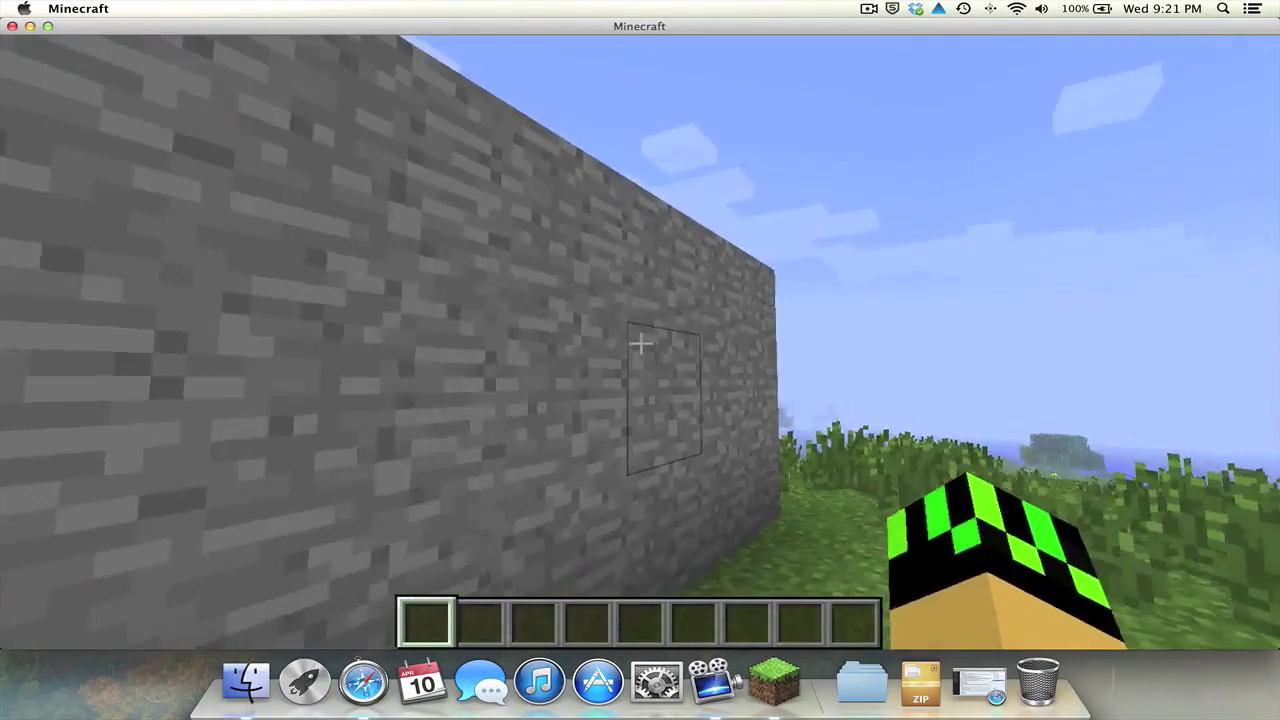
pyautogui.press('s')
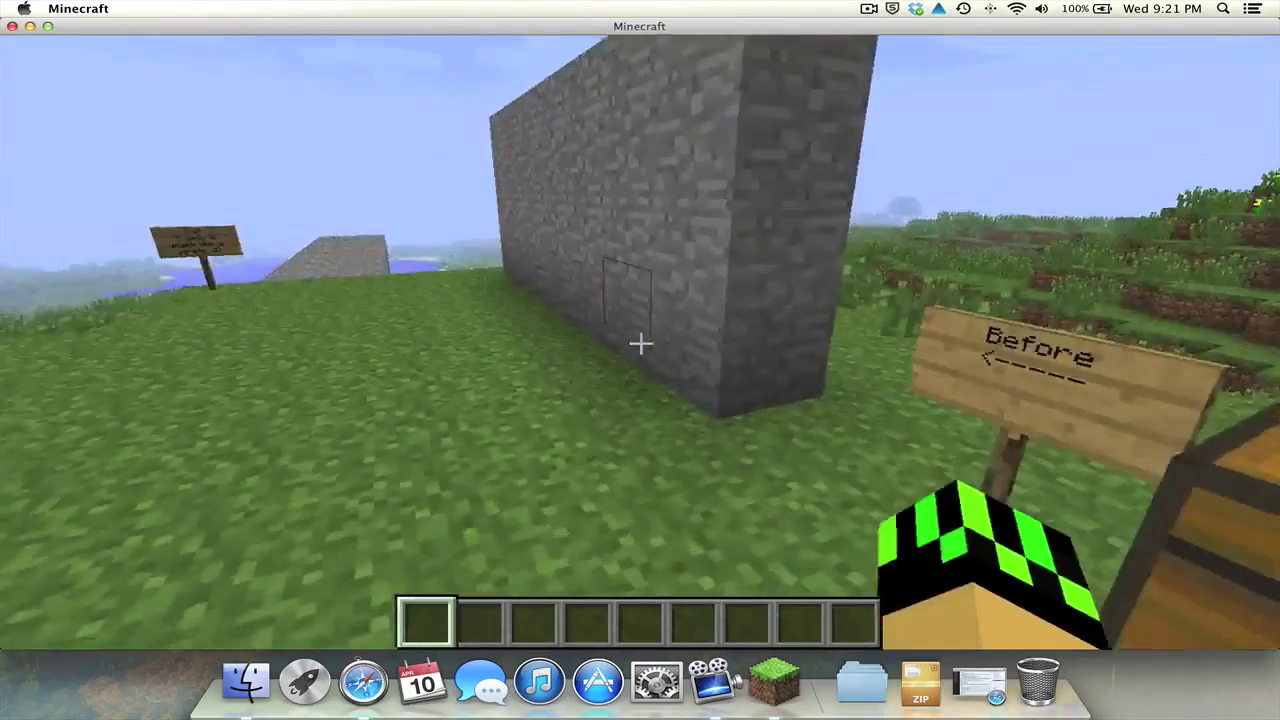
pyautogui.press('w')
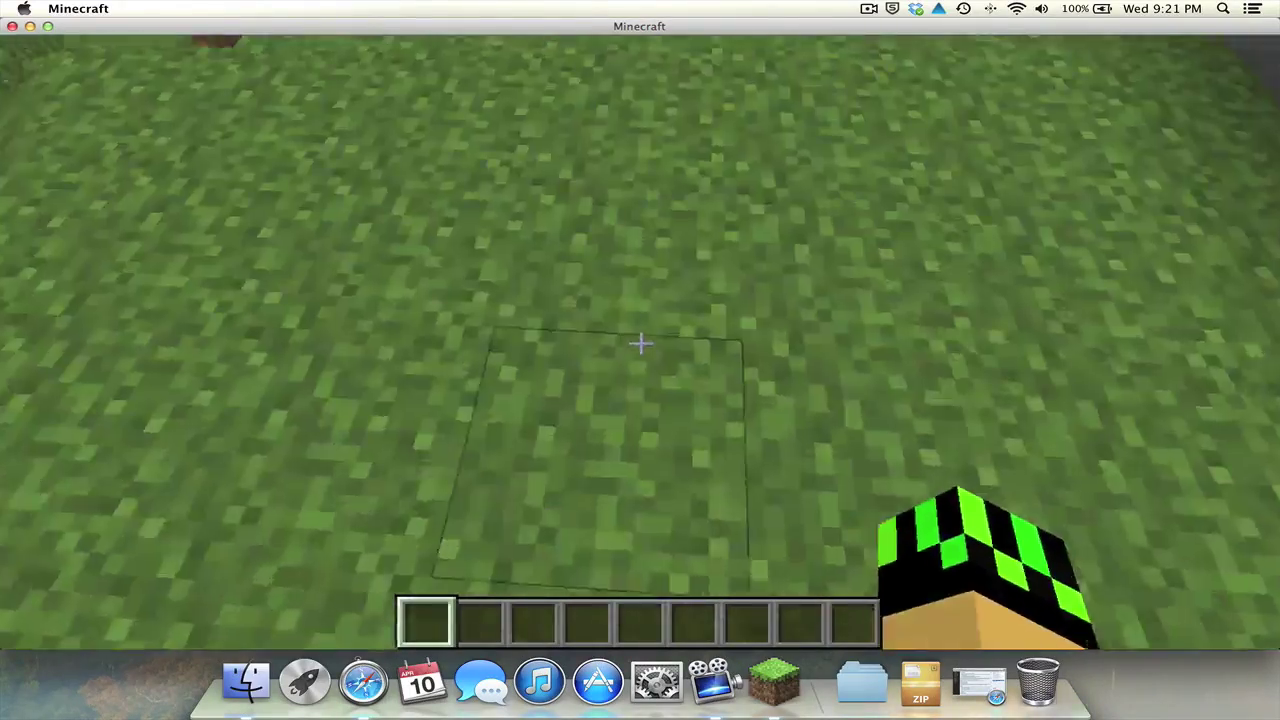
pyautogui.press('w')
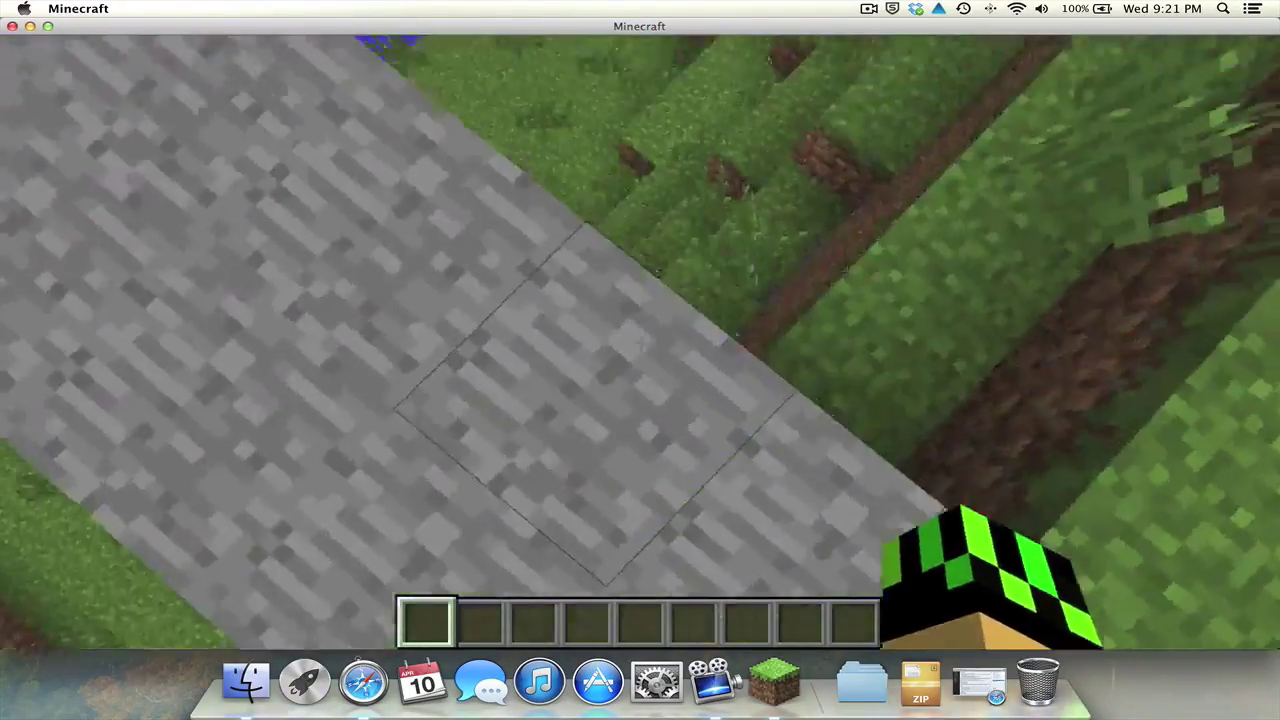
pyautogui.press('w')
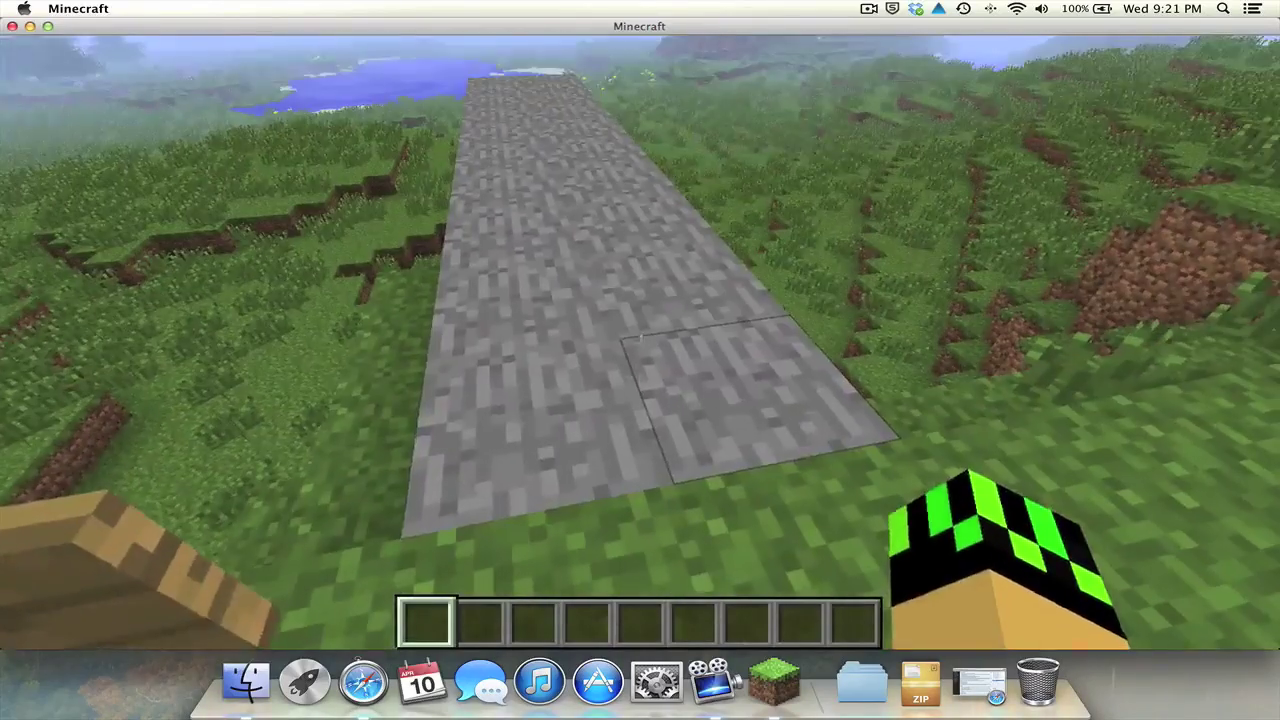
pyautogui.press('w')
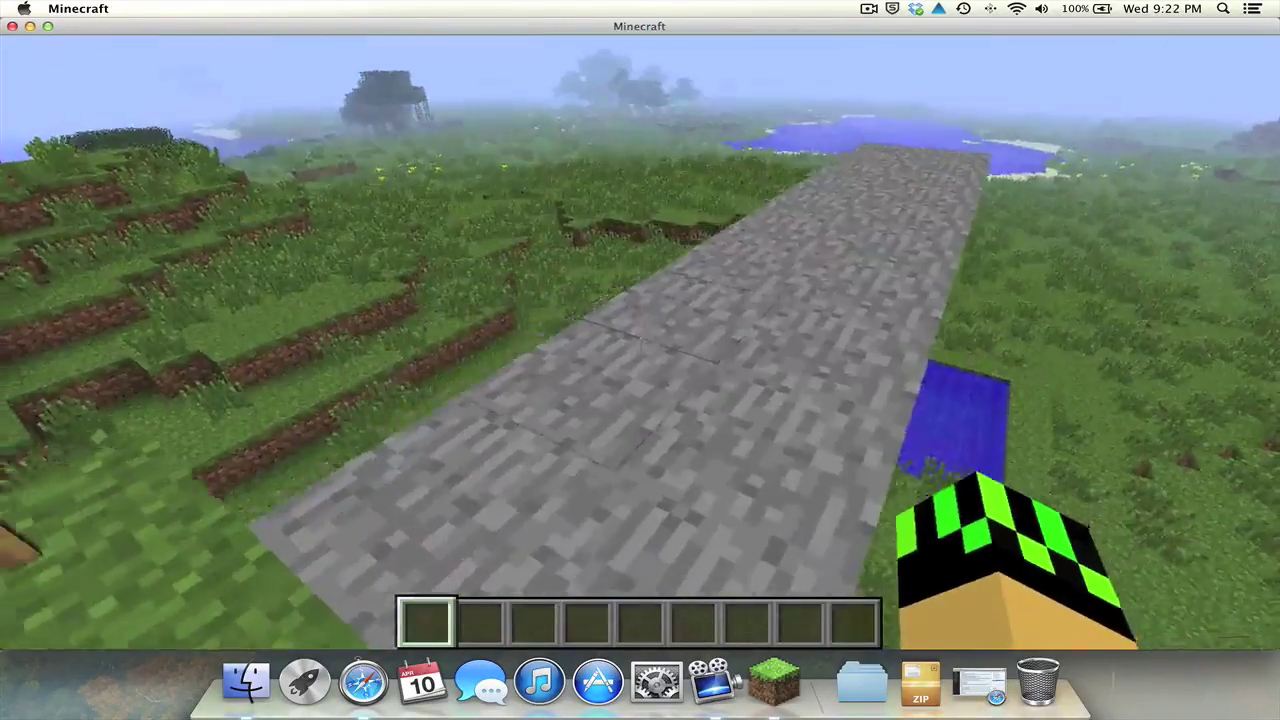
pyautogui.press('w')
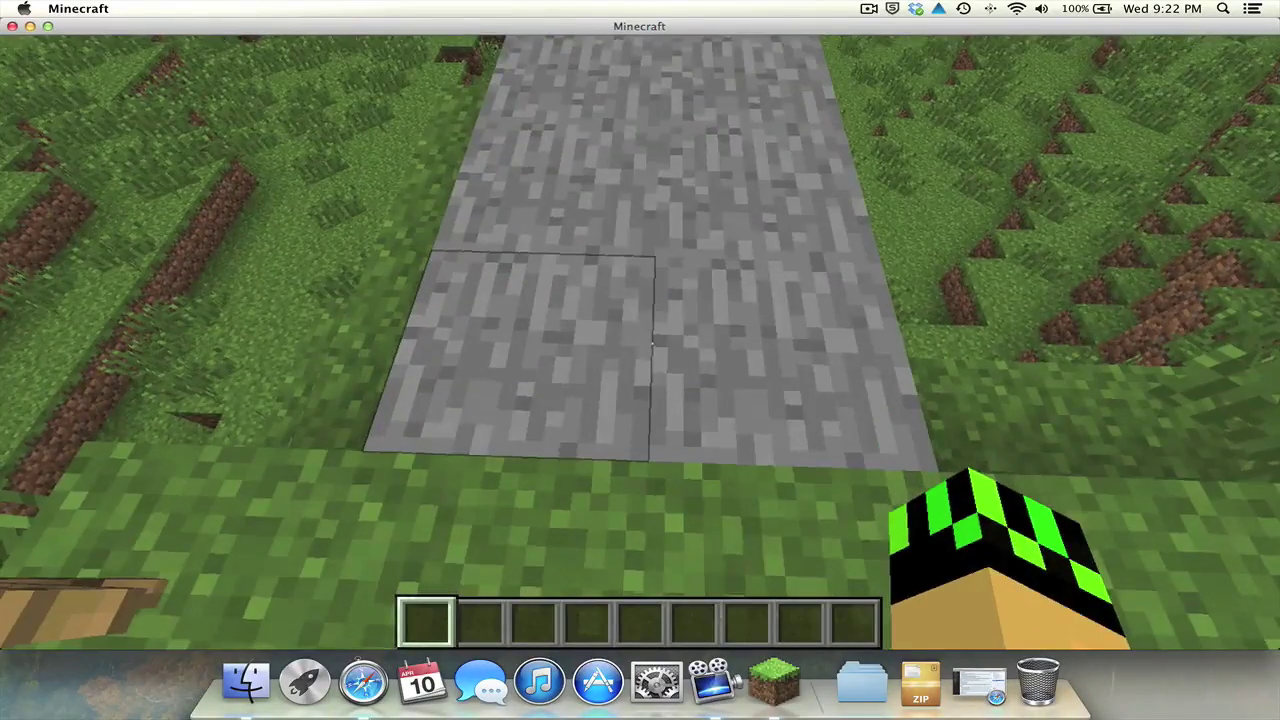
pyautogui.press('w')
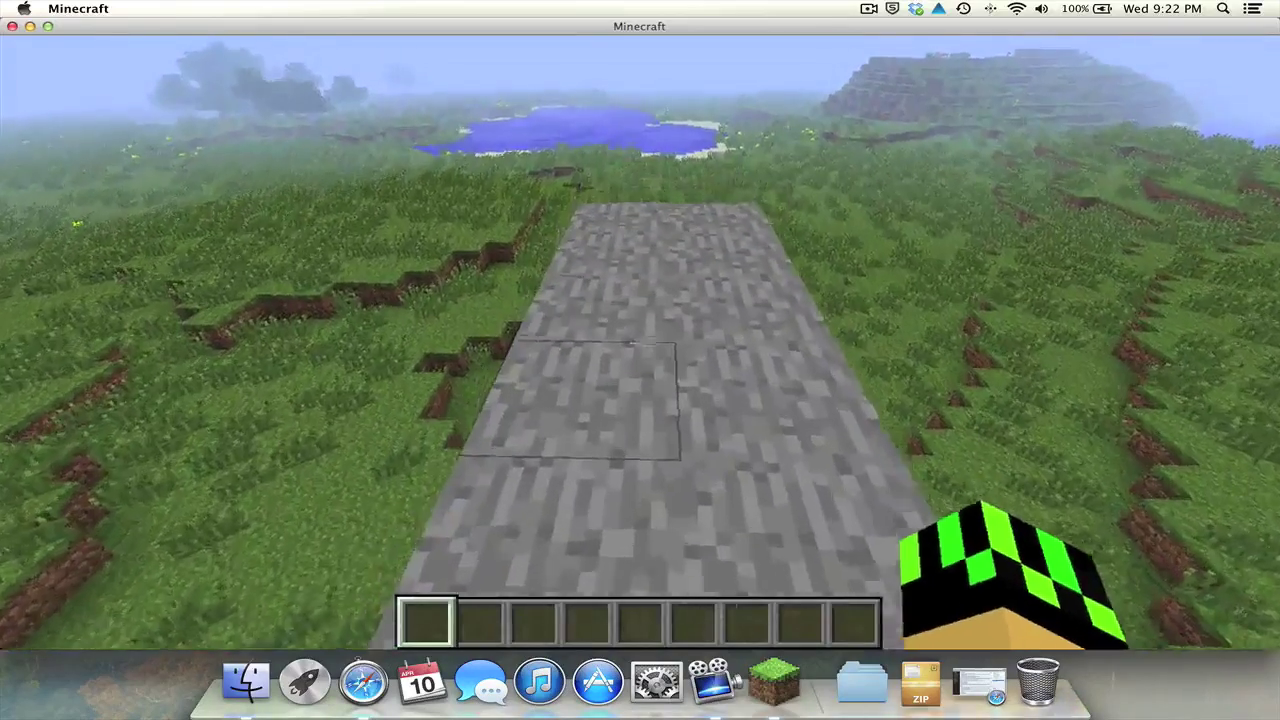
pyautogui.press('w')
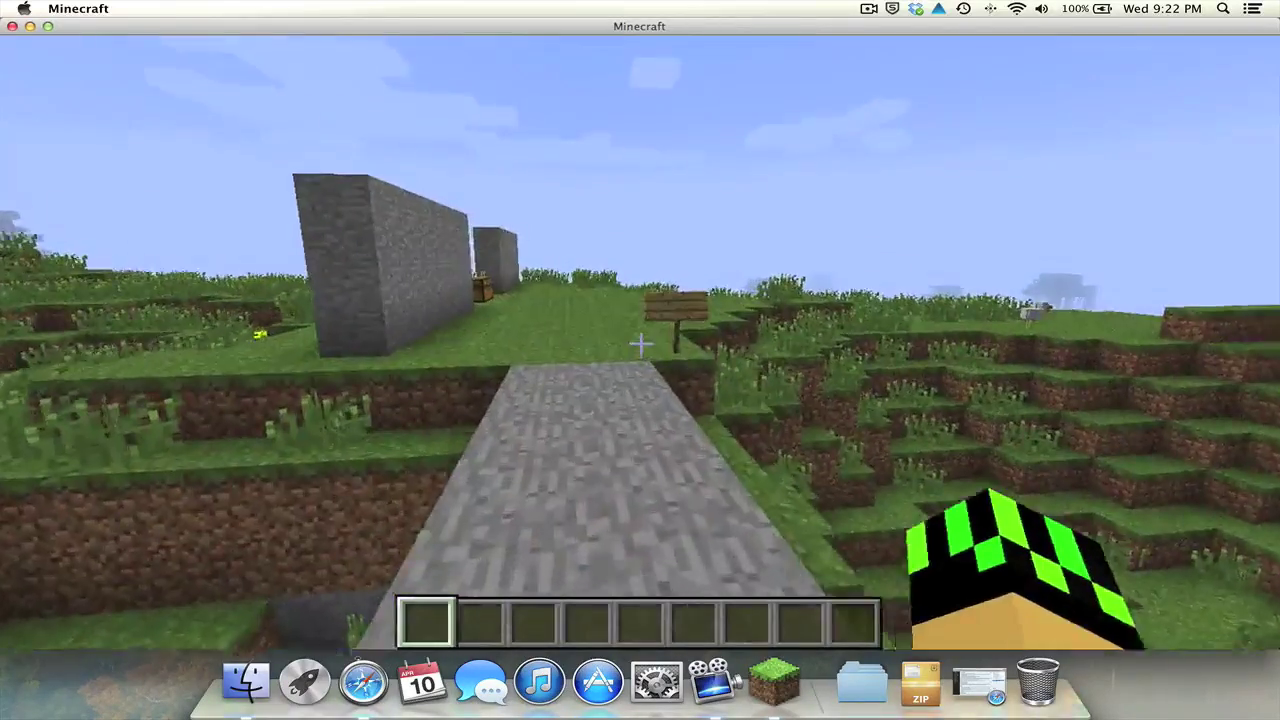
pyautogui.press('w')
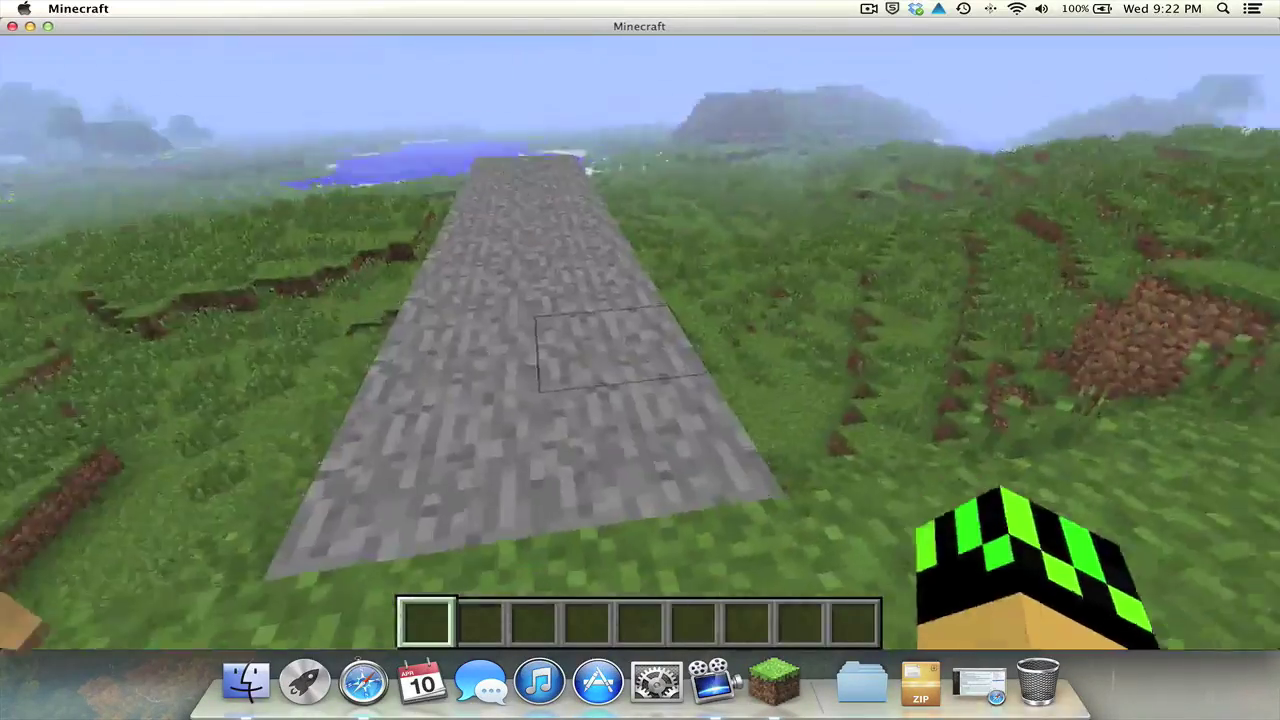
pyautogui.press('w')
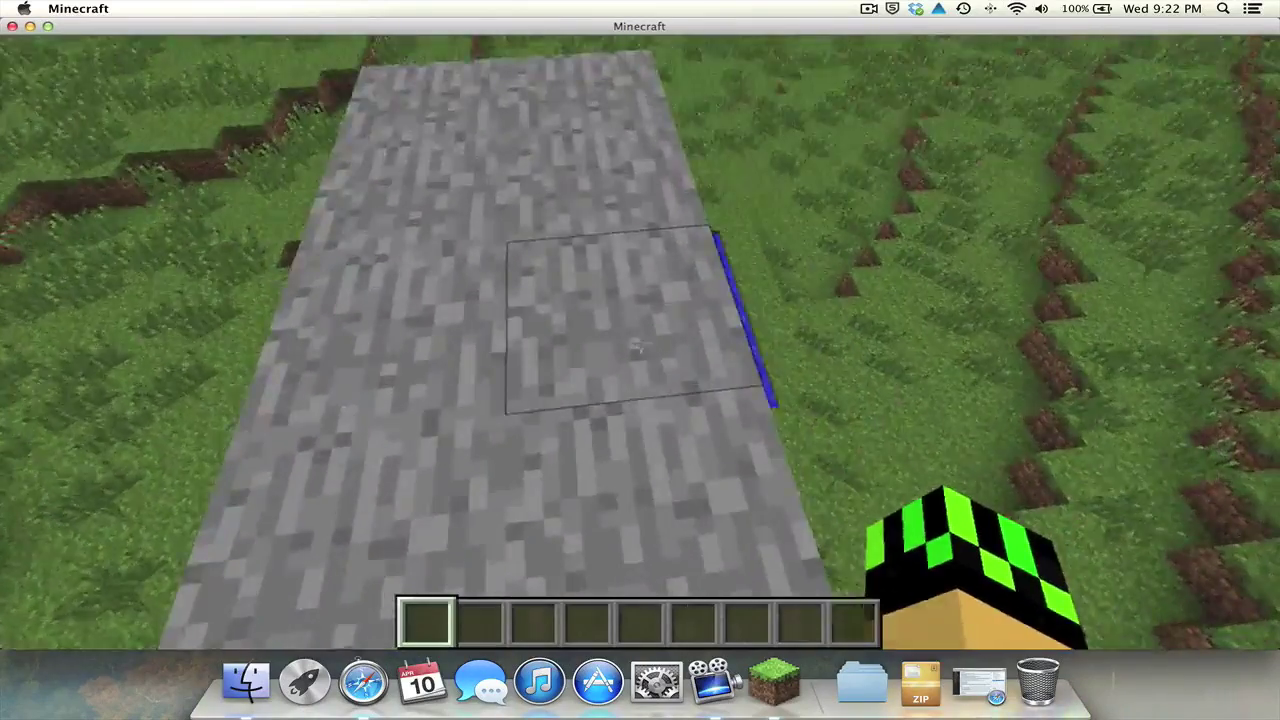
pyautogui.press('w')
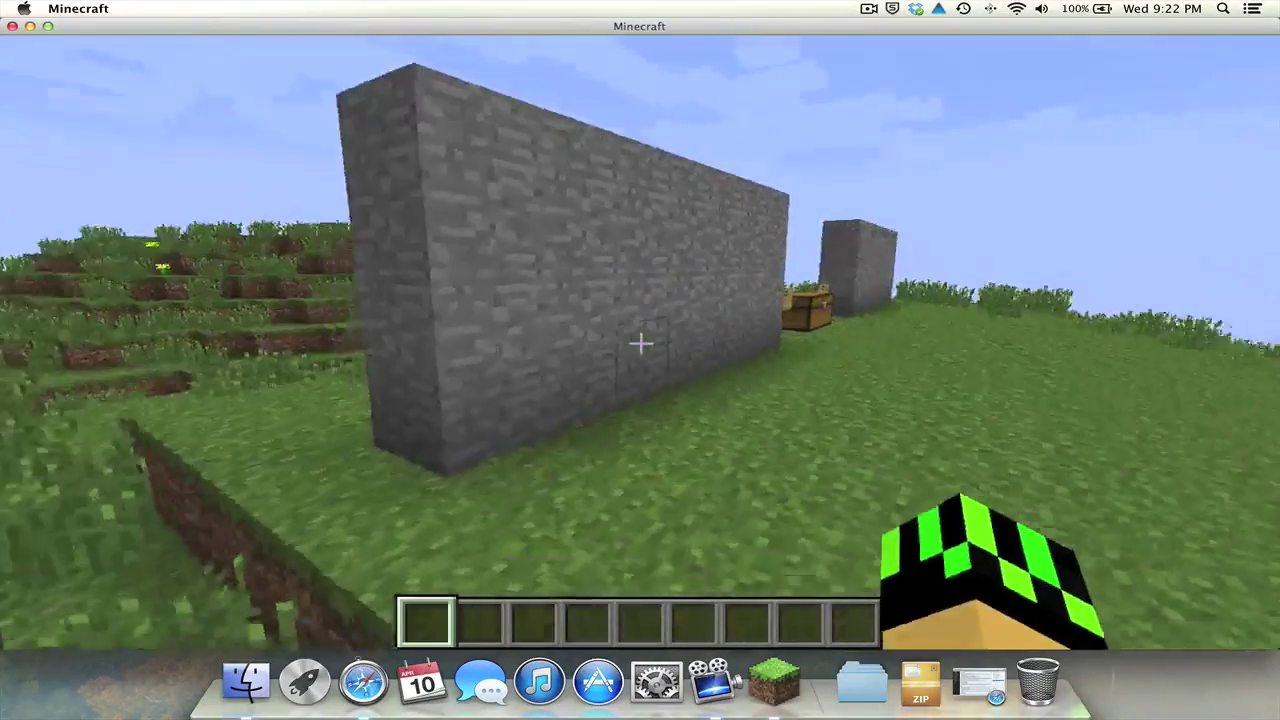
pyautogui.press('s')
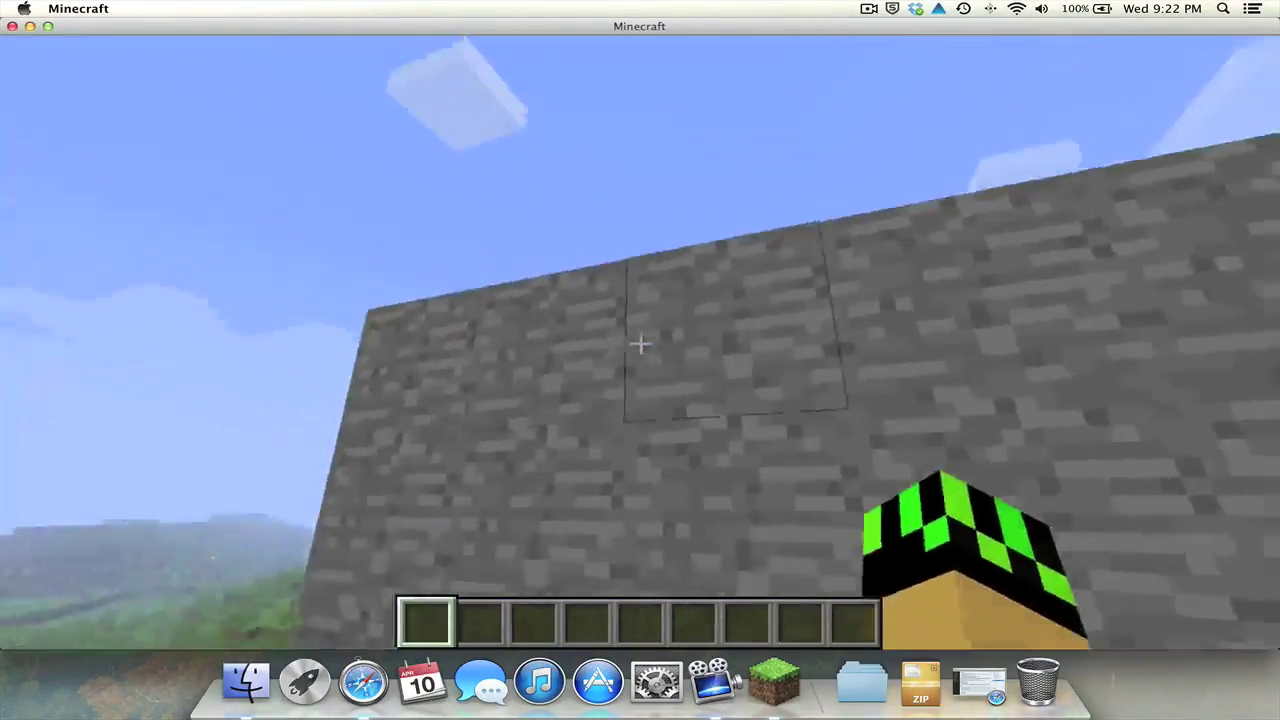
# Break several stone blocks in the wall and tower, plus a grass block.
pyautogui.click(640, 343)
pyautogui.click(640, 343)
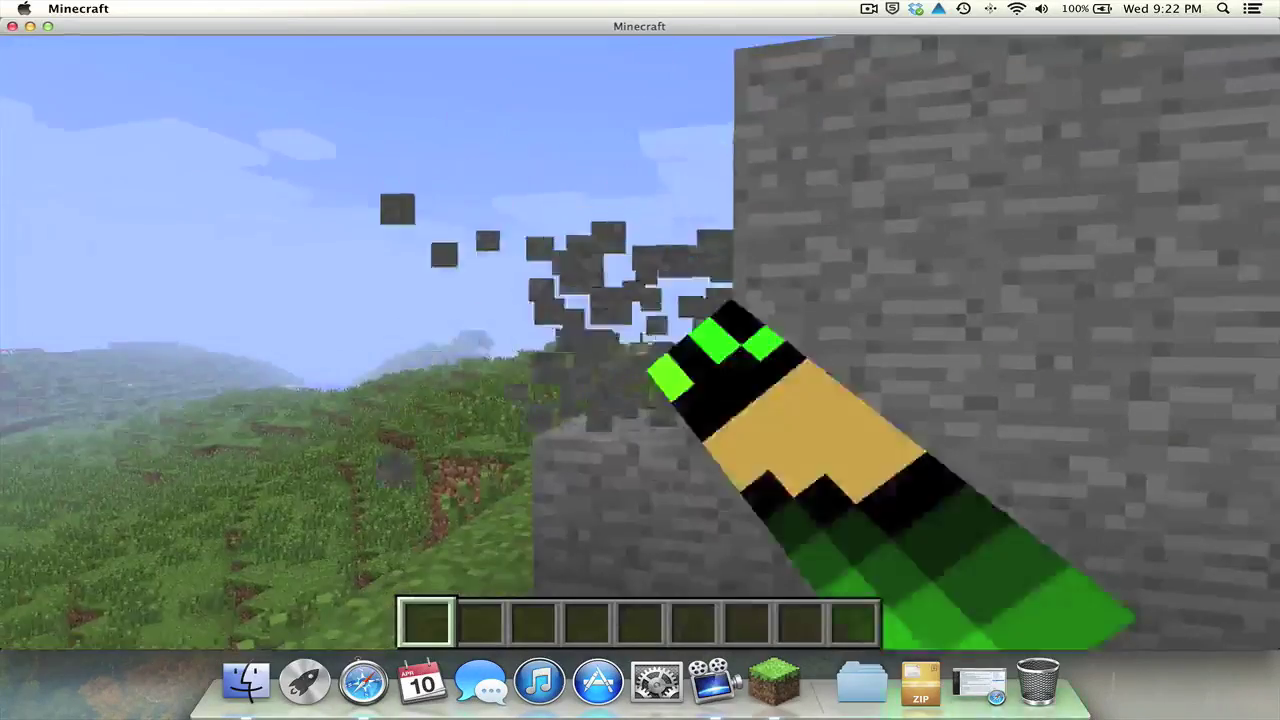
pyautogui.click(640, 343)
pyautogui.press('w')
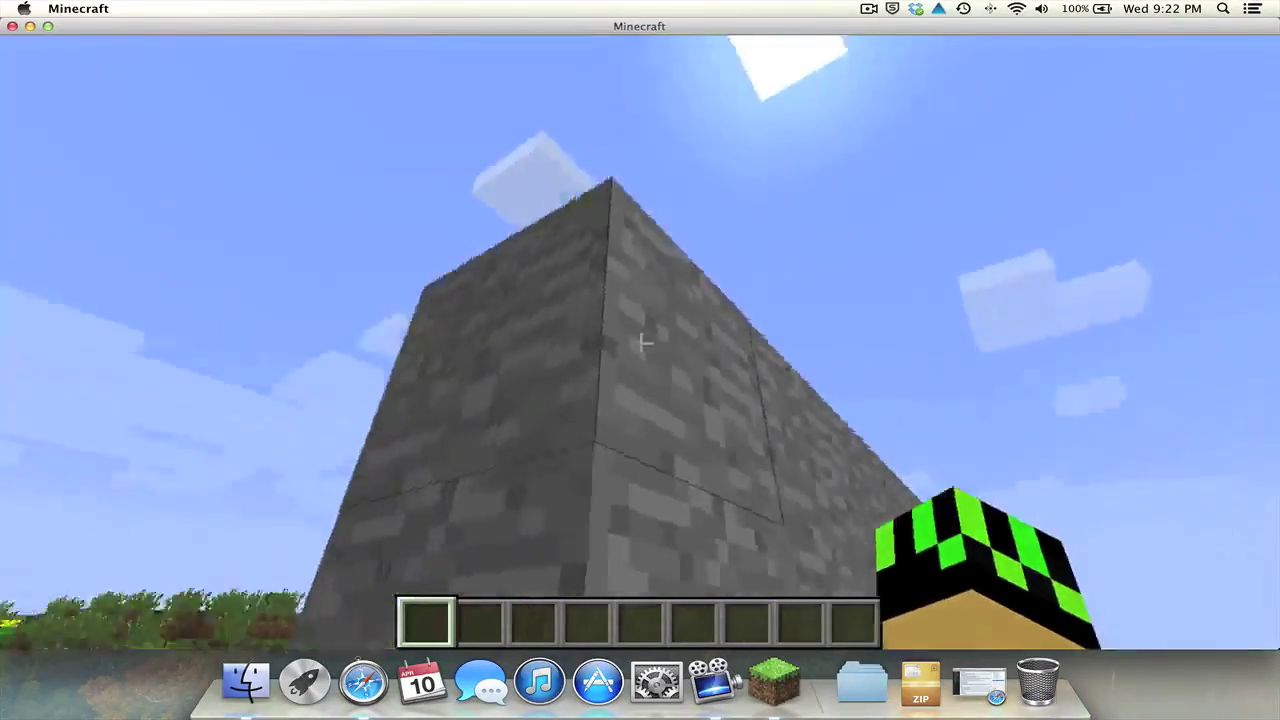
pyautogui.click(640, 343)
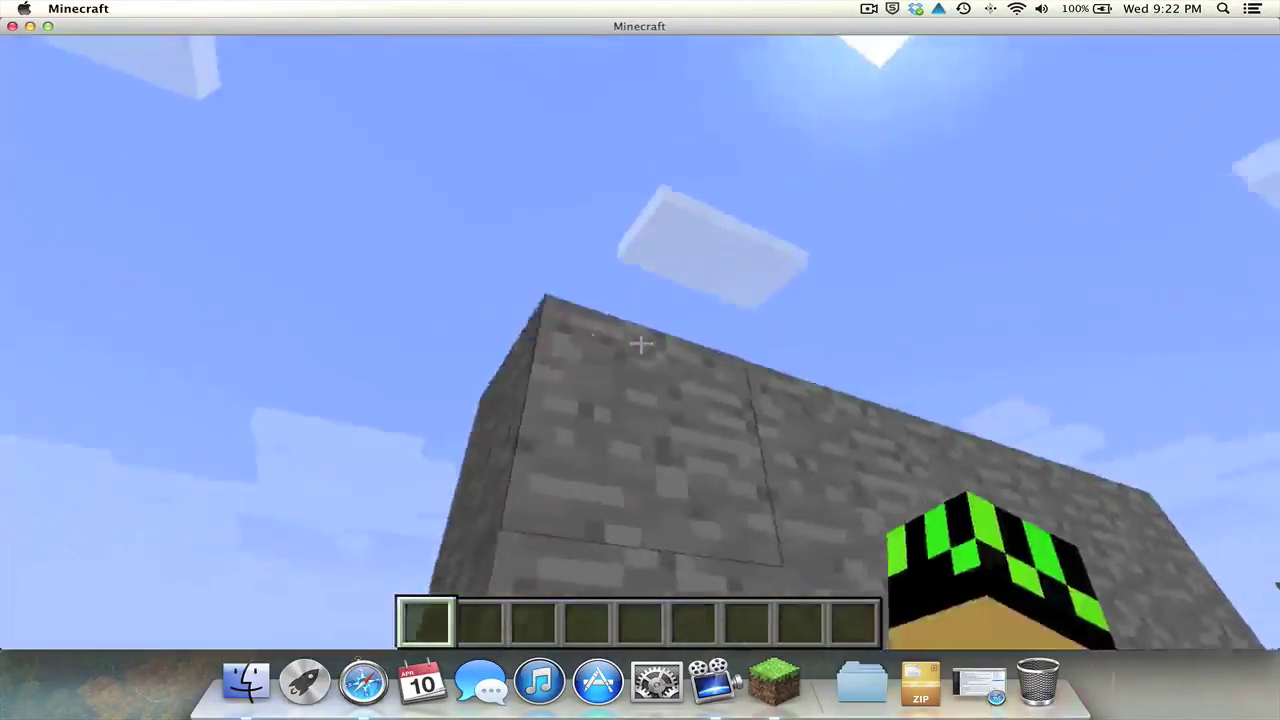
pyautogui.click(640, 343)
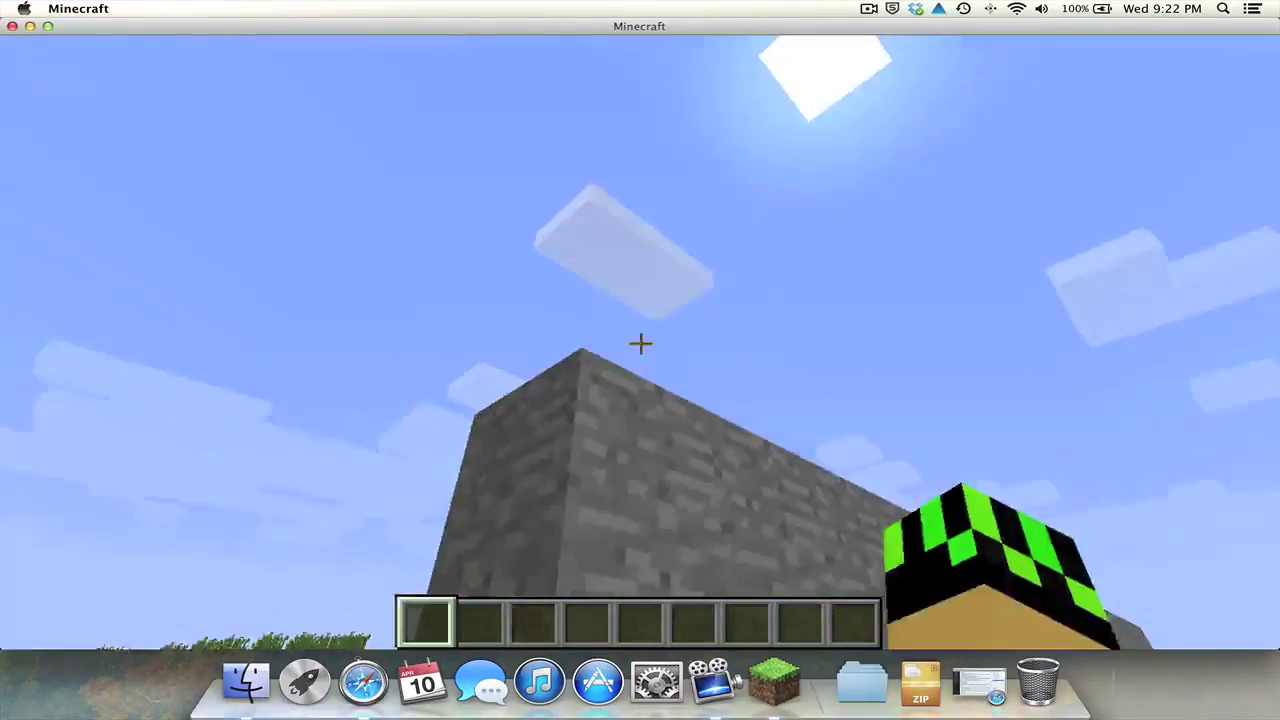
pyautogui.click(640, 343)
# Move Stone, Oak Planks and white blocks from the chest into hotbar slots 1–3.
pyautogui.press('w')
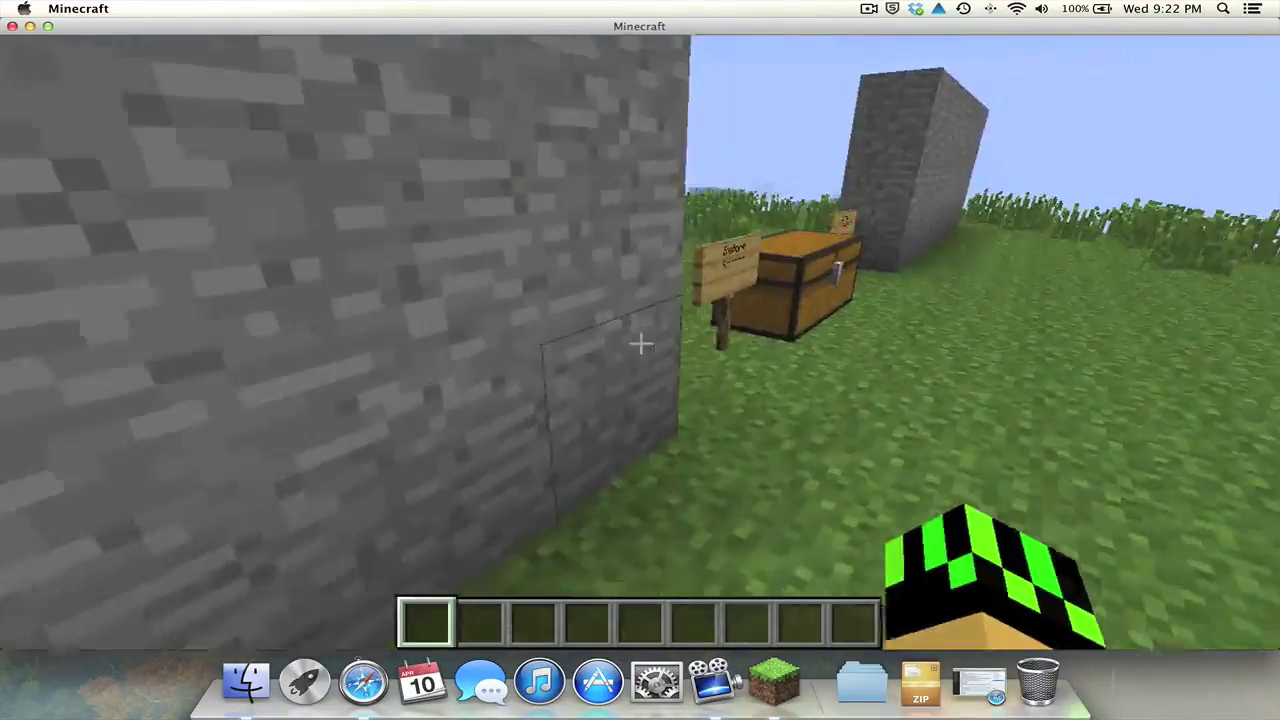
pyautogui.rightClick(640, 343)
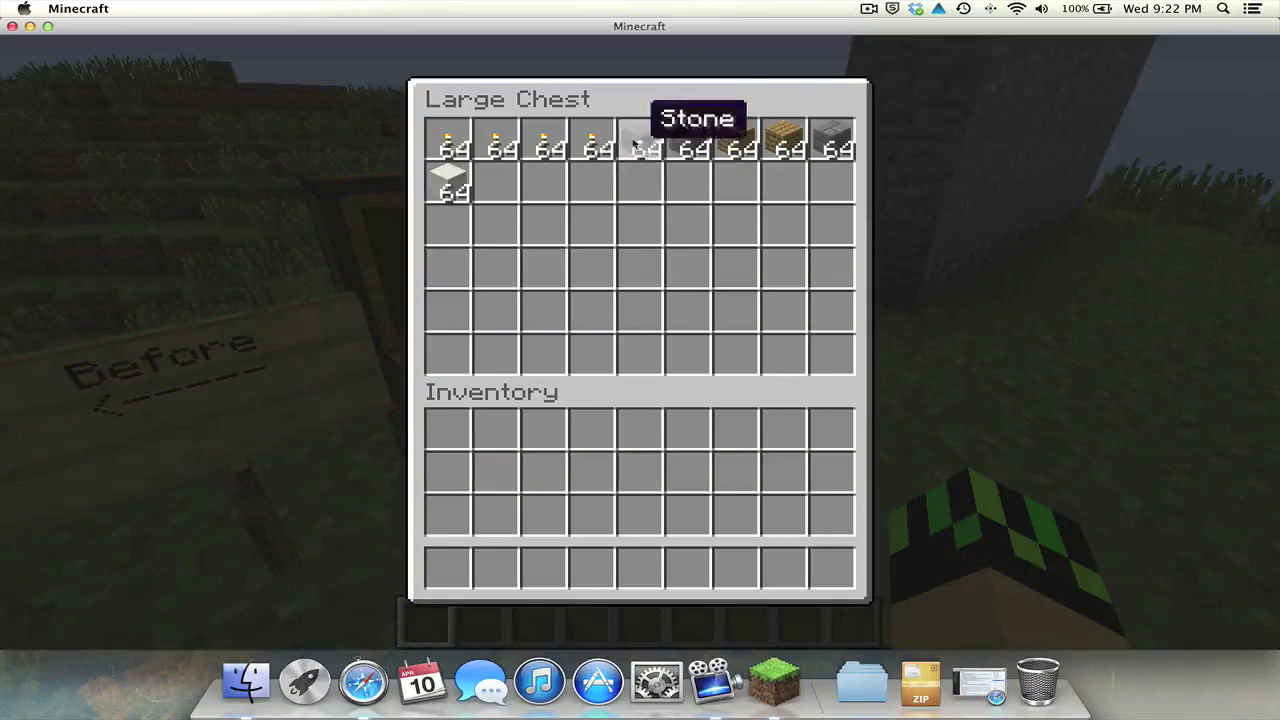
pyautogui.click(456, 570)
pyautogui.click(784, 140)
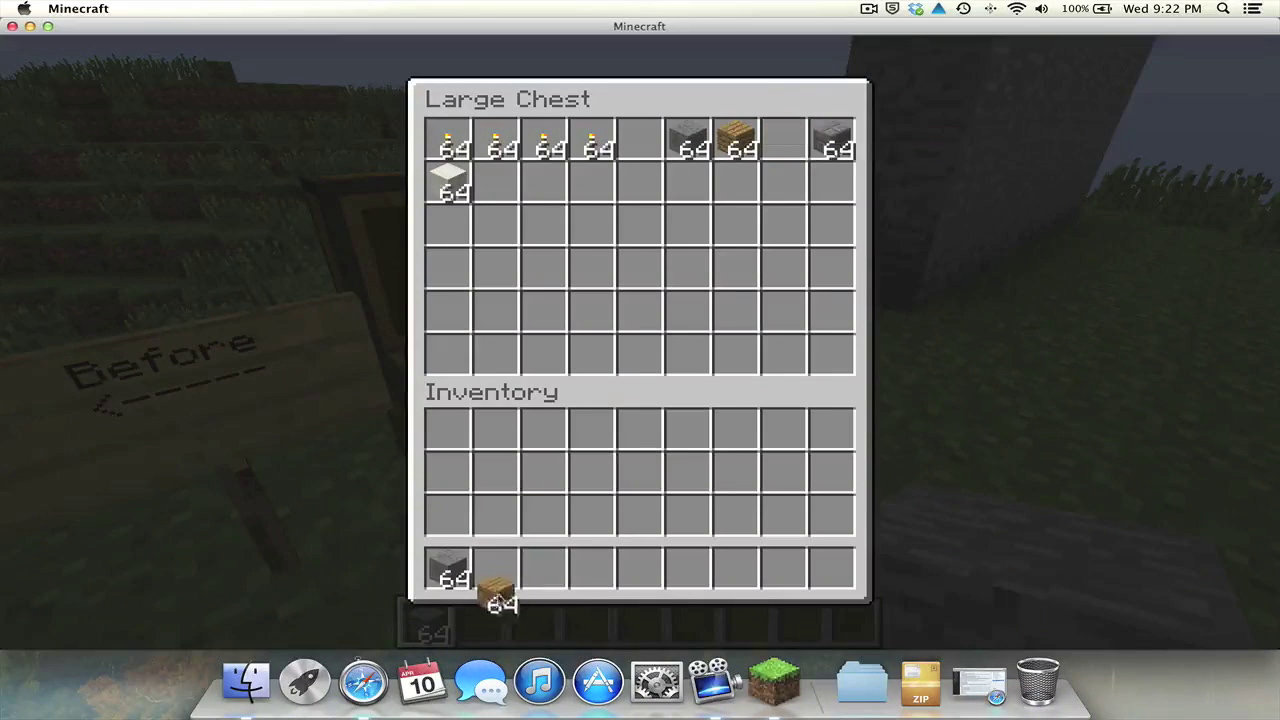
pyautogui.click(497, 568)
pyautogui.click(455, 190)
pyautogui.click(543, 570)
pyautogui.press('e')
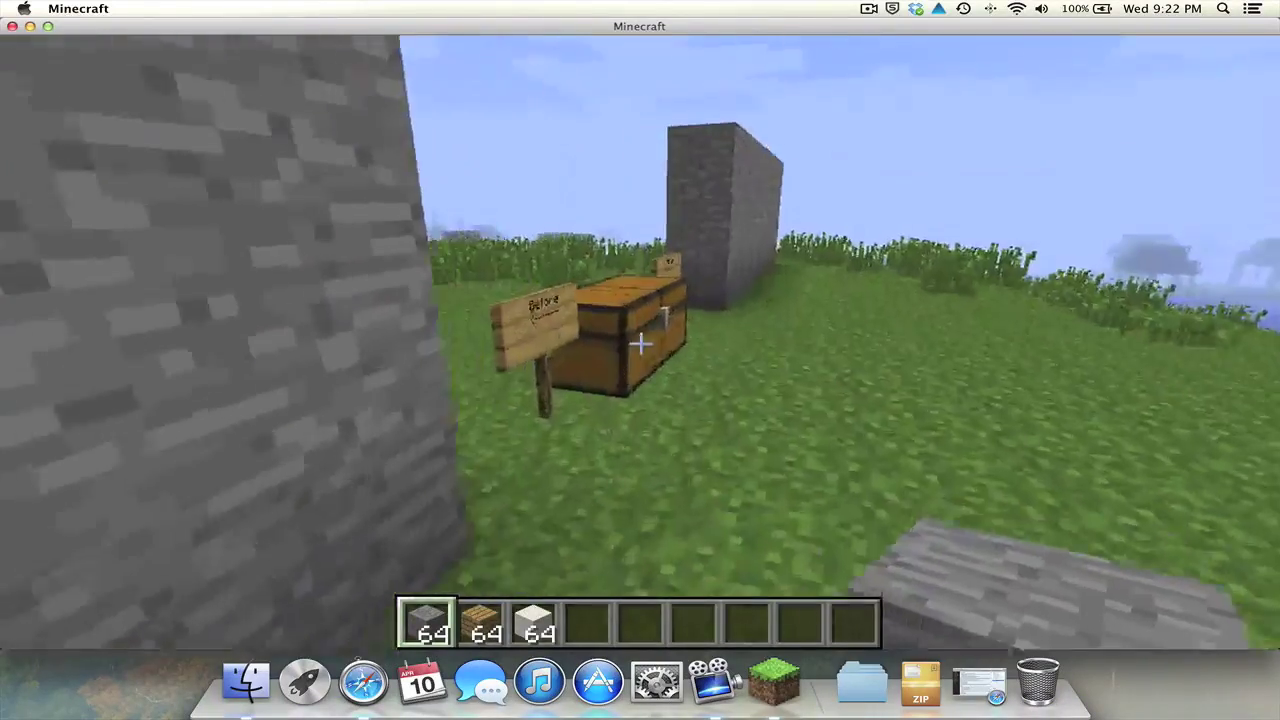
# Take the Torch stack from the chest into hotbar slot 4.
pyautogui.rightClick(640, 343)
pyautogui.click(592, 140)
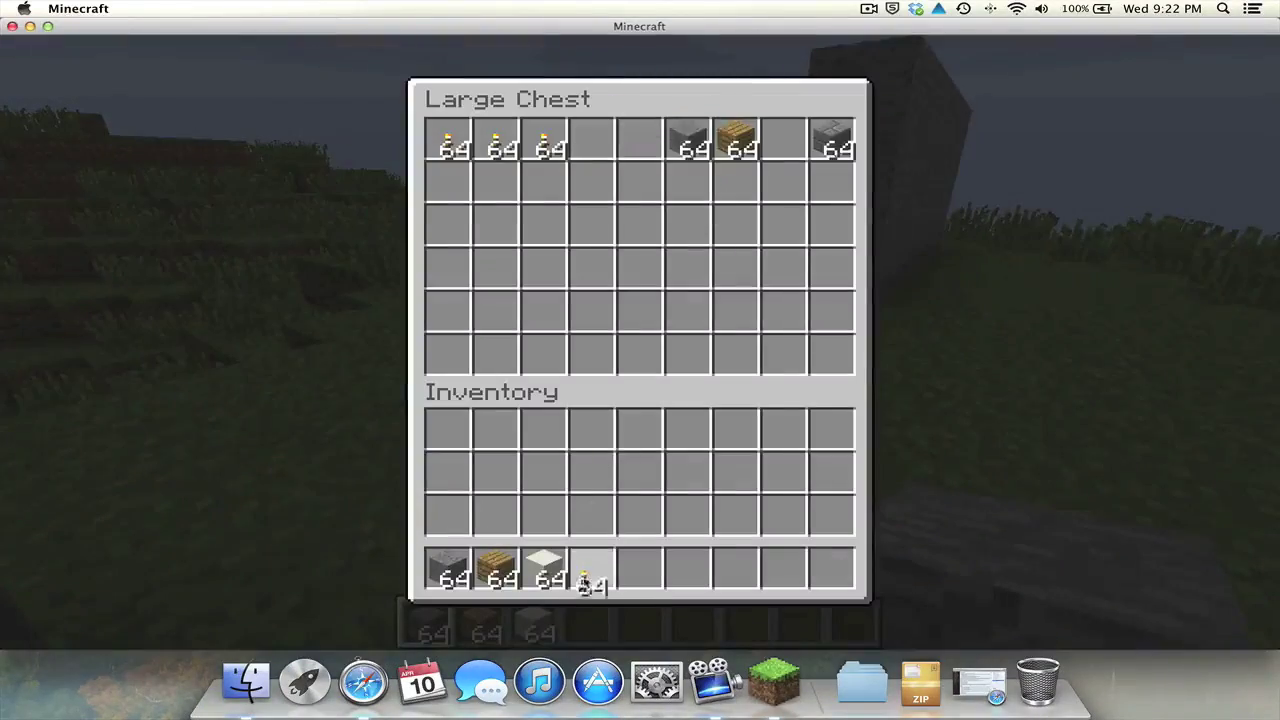
pyautogui.click(592, 568)
pyautogui.press('Escape')
# Hold the torches and mount five of them on the stone wall.
pyautogui.press('4')
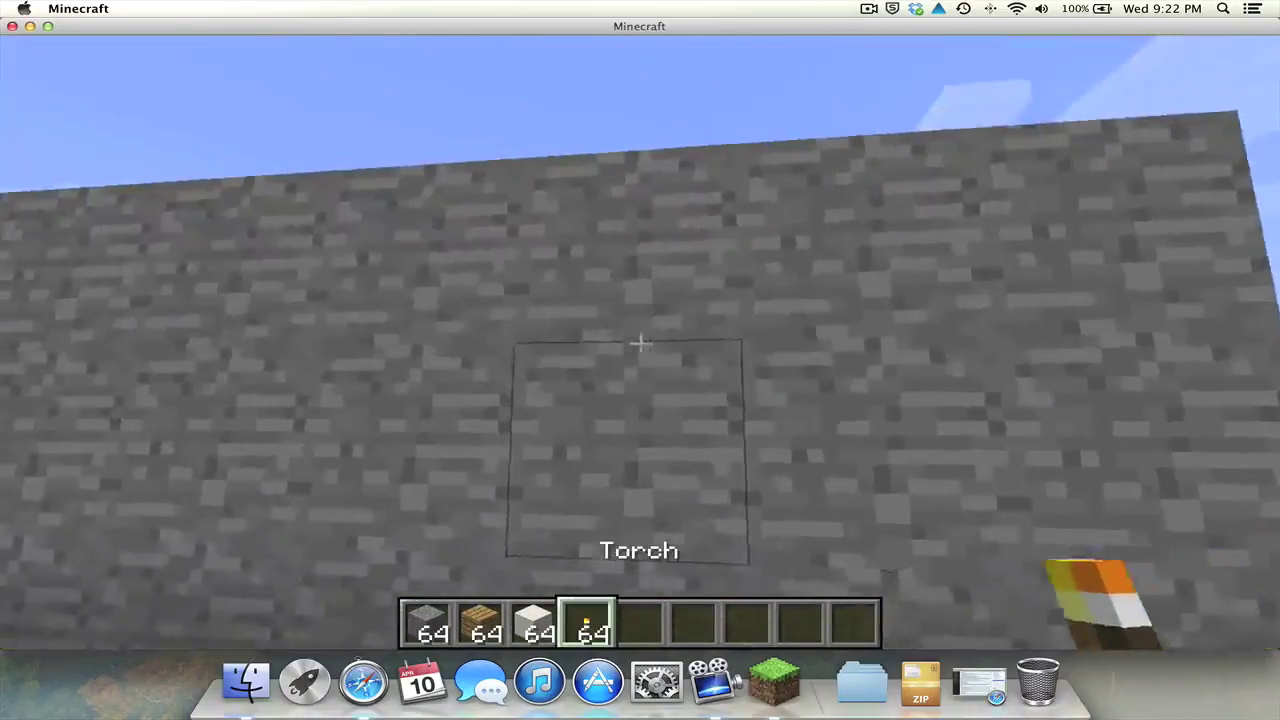
pyautogui.rightClick(638, 343)
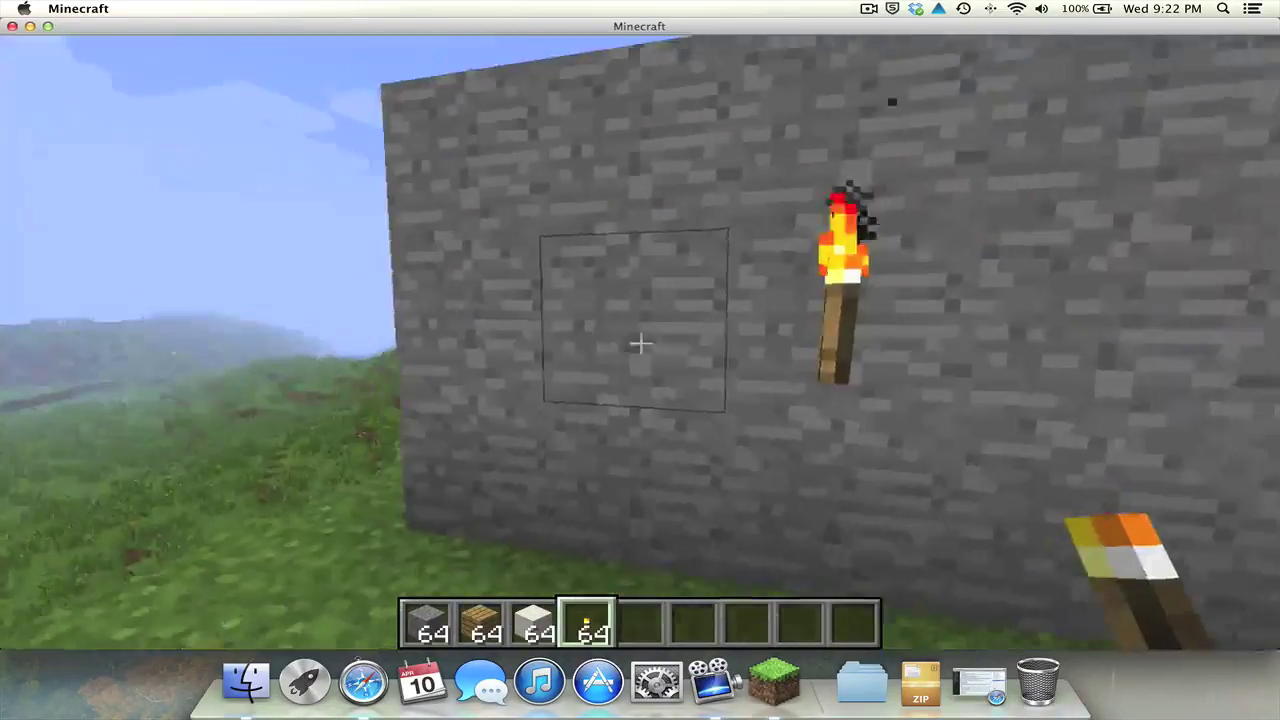
pyautogui.rightClick(638, 343)
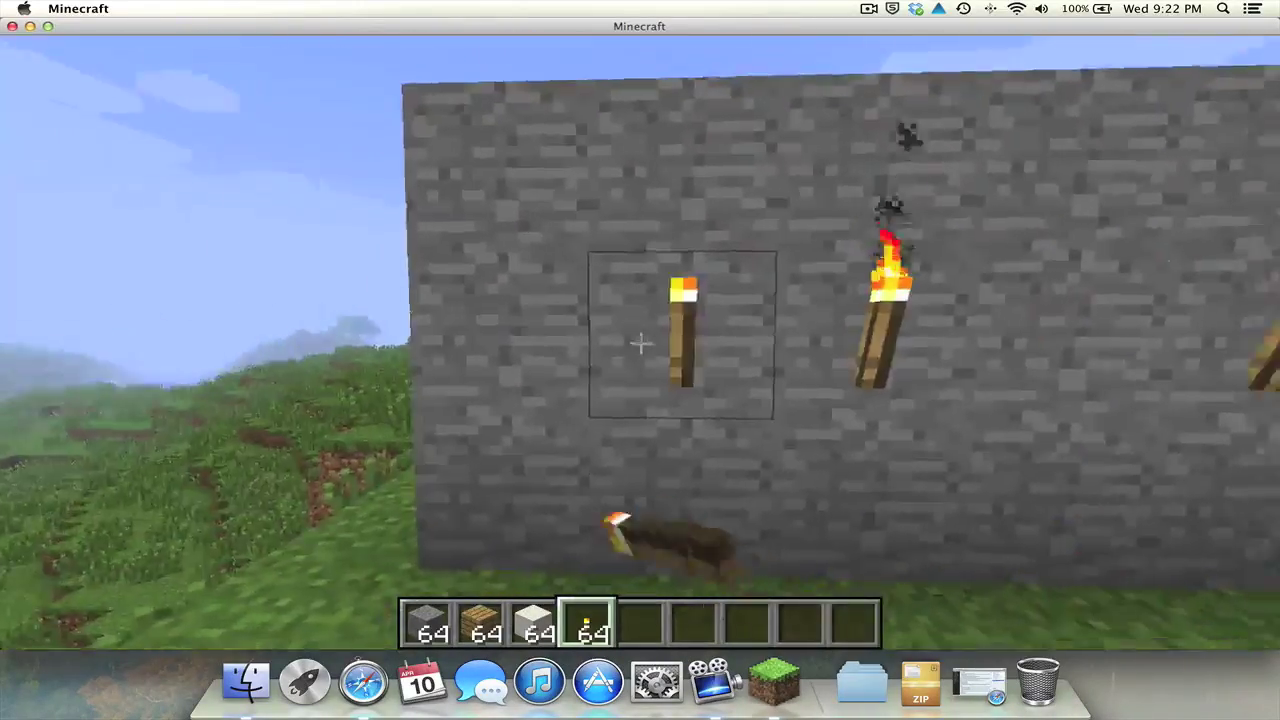
pyautogui.rightClick(638, 343)
pyautogui.rightClick(640, 343)
pyautogui.rightClick(640, 343)
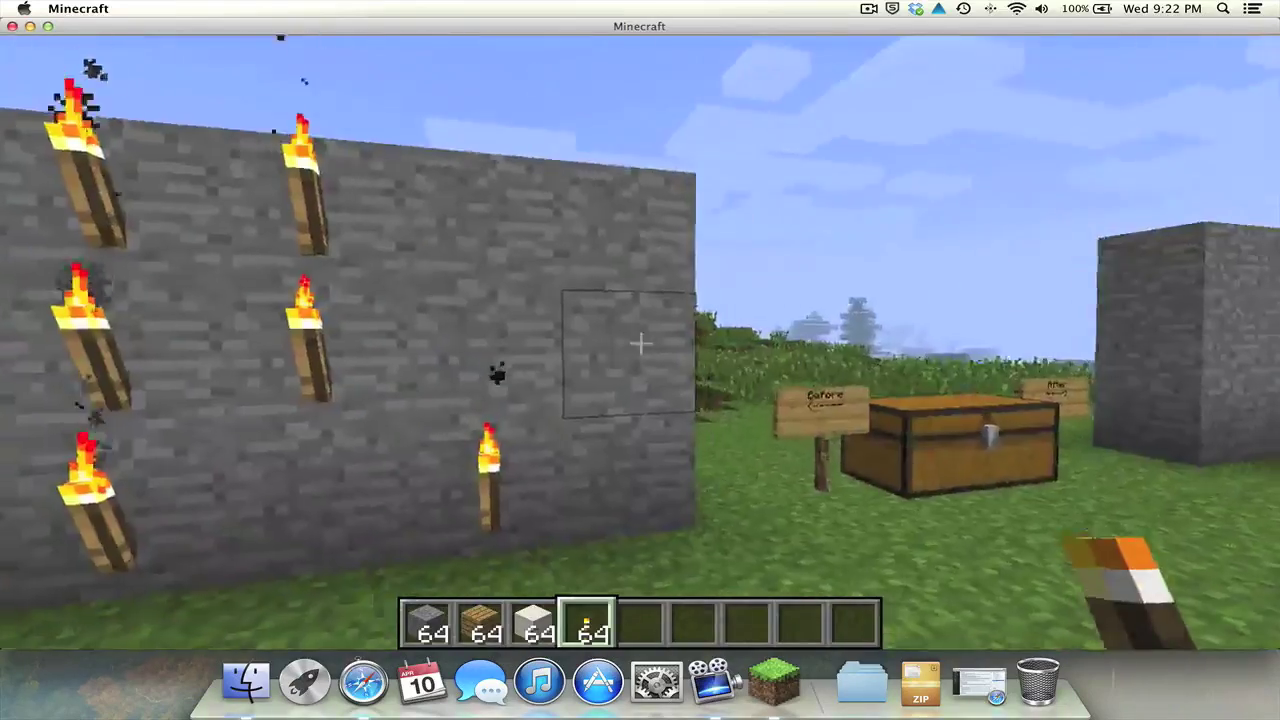
# Walk by the plank sign, along the cobblestone path toward the water, and back to the torch-lit wall.
pyautogui.press('w')
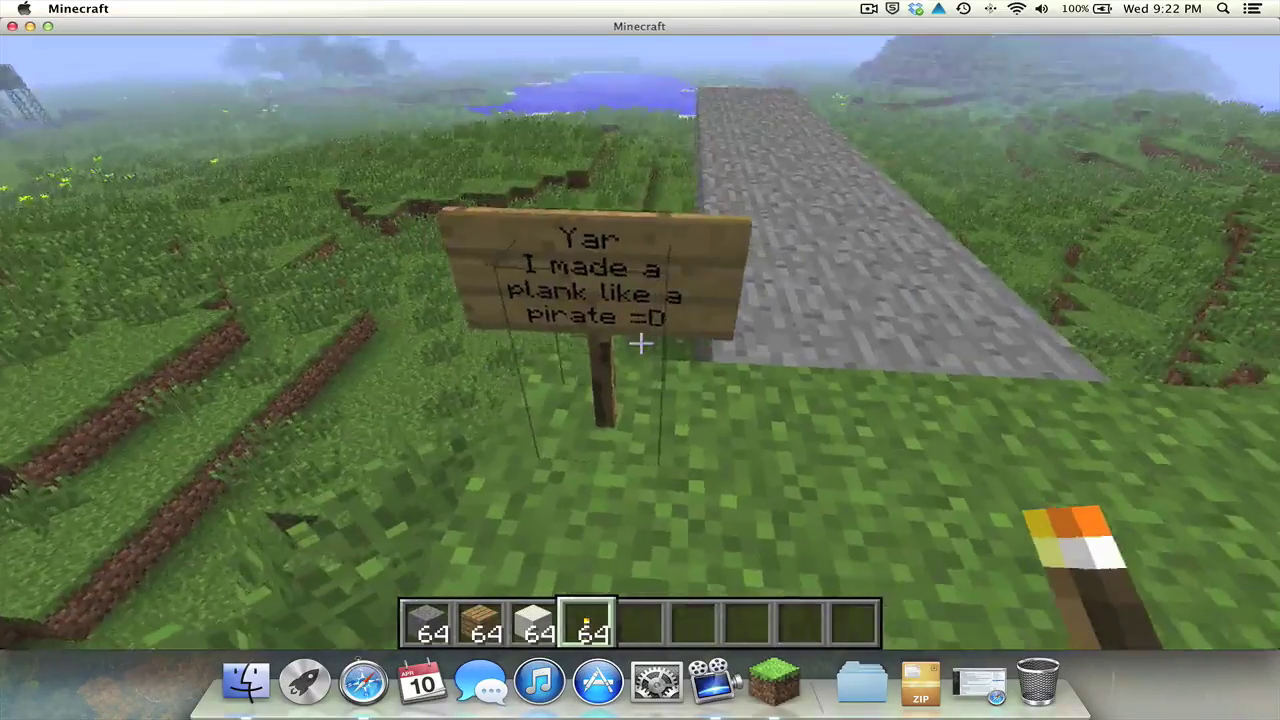
pyautogui.press('s')
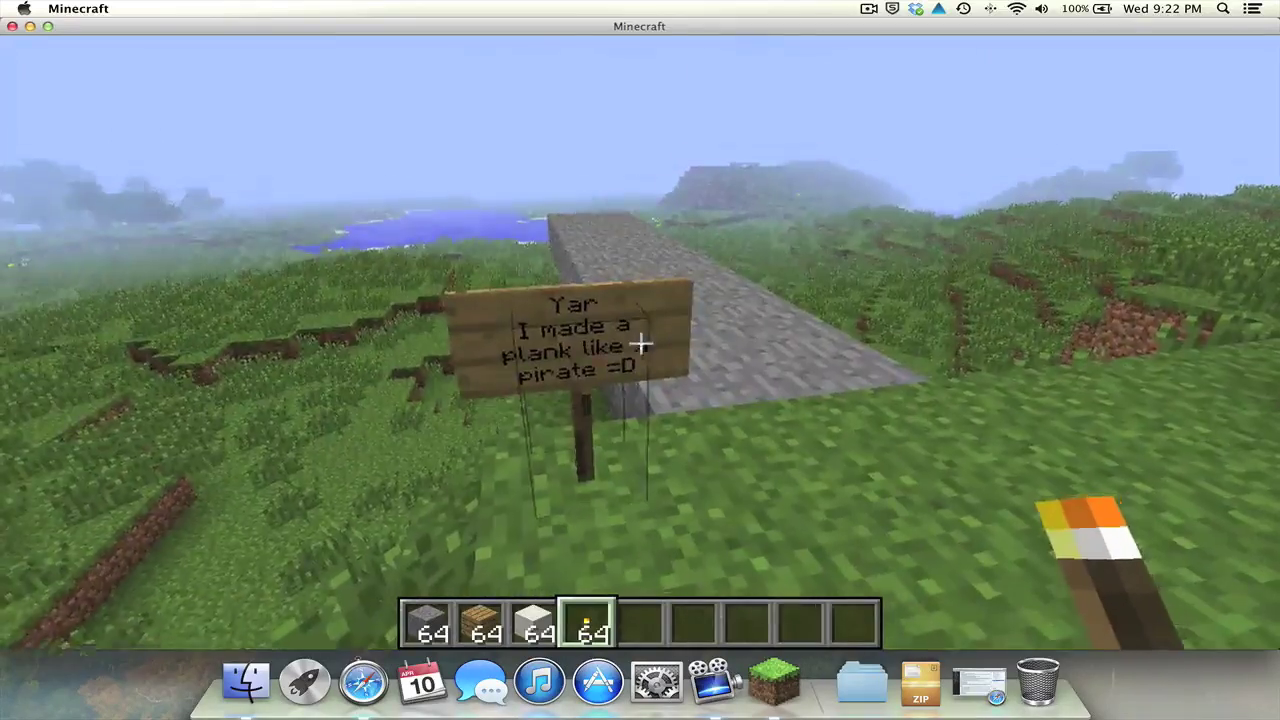
pyautogui.press('w')
pyautogui.press('w')
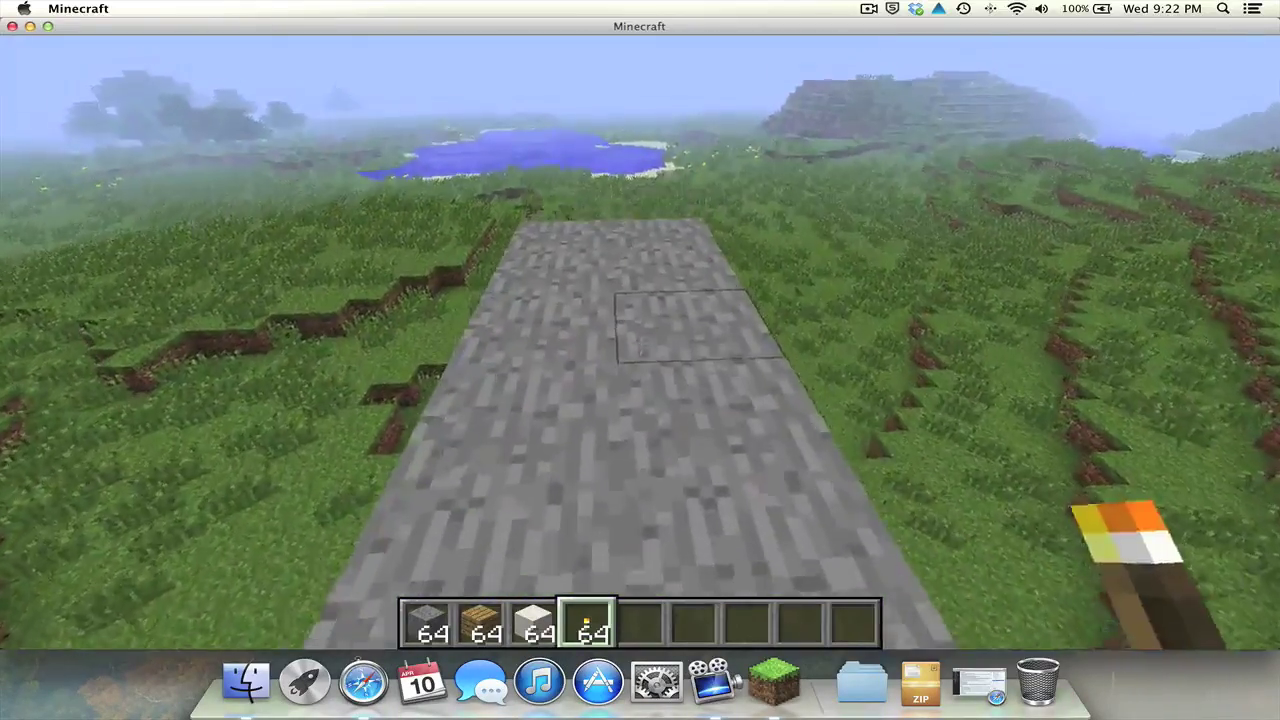
pyautogui.press('w')
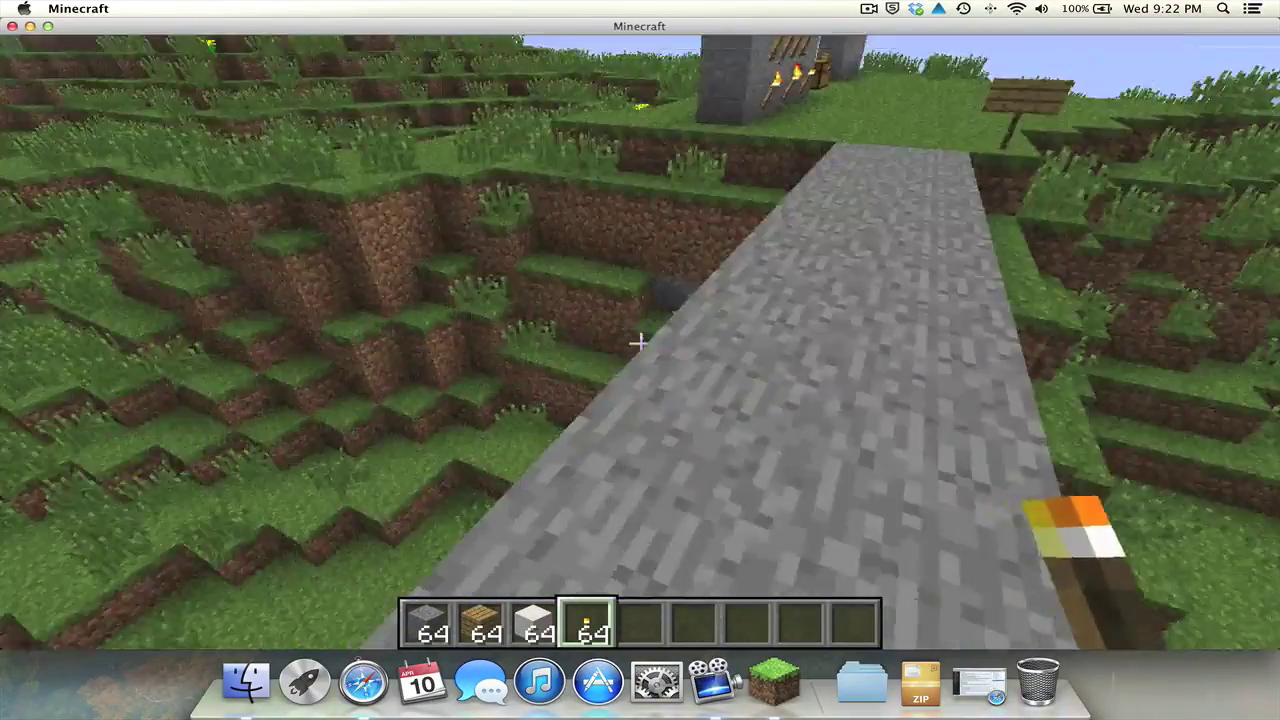
pyautogui.press('w')
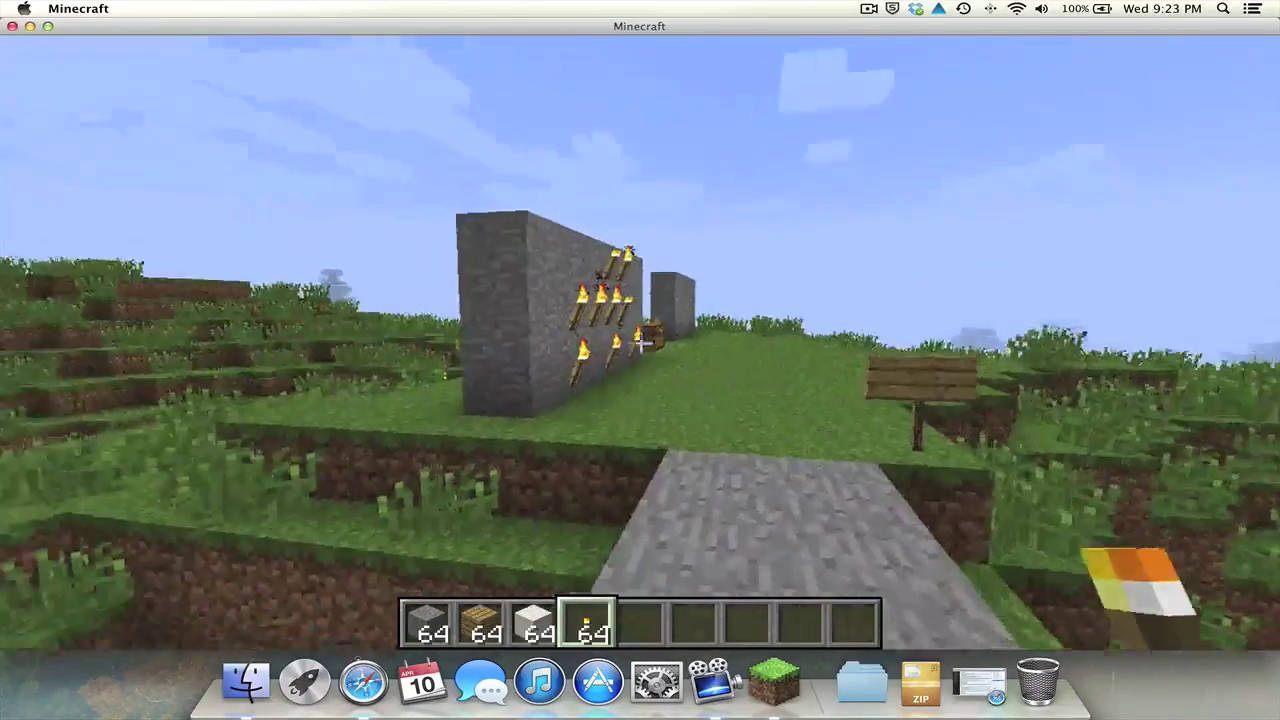
pyautogui.press('w')
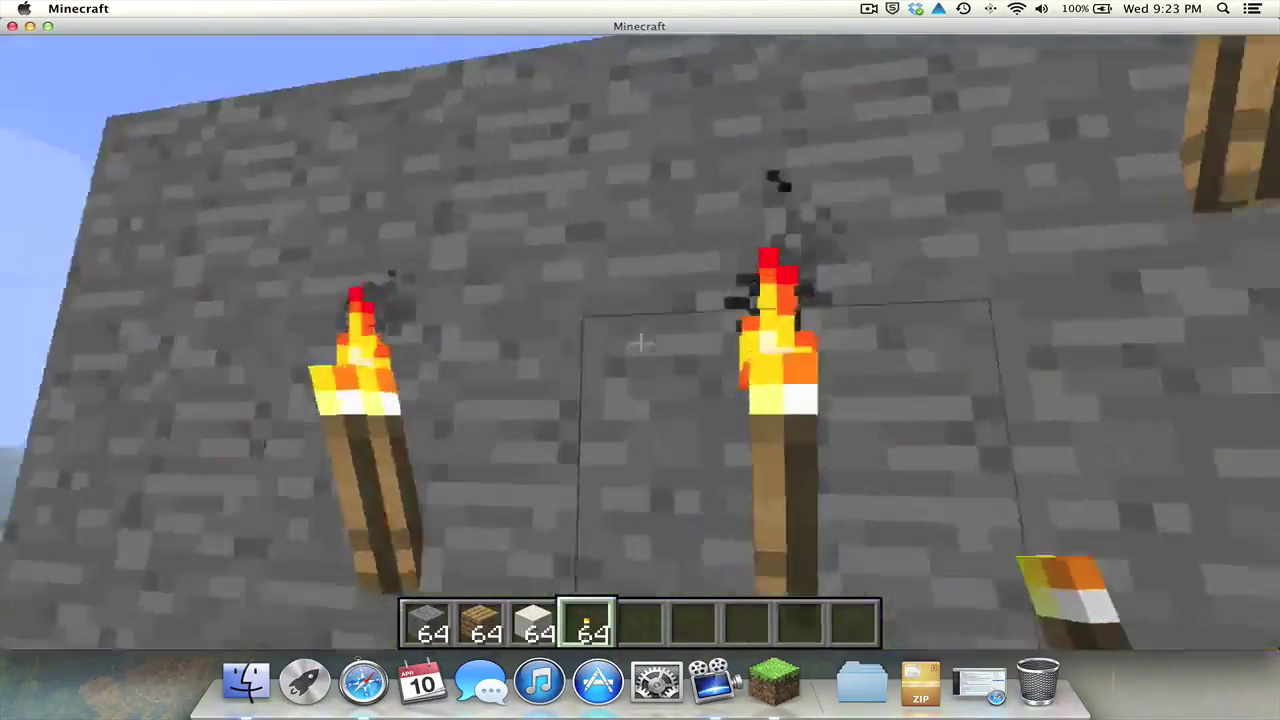
pyautogui.press('w')
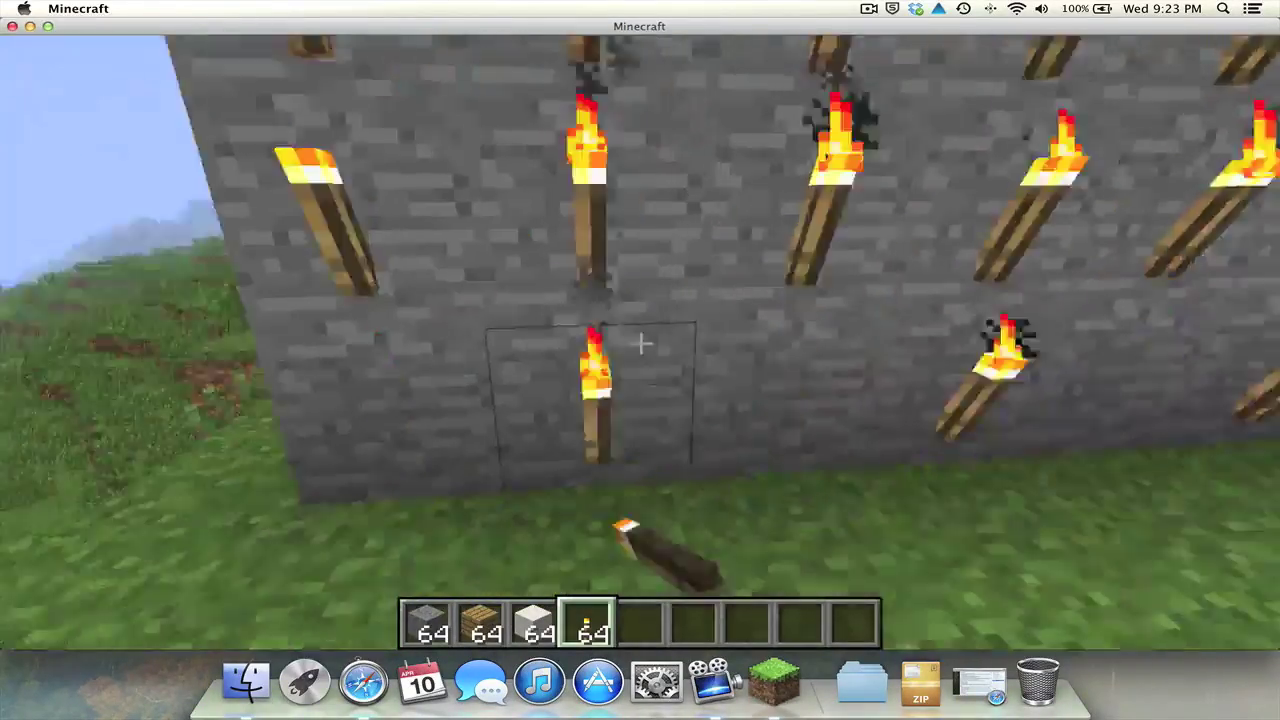
pyautogui.press('w')
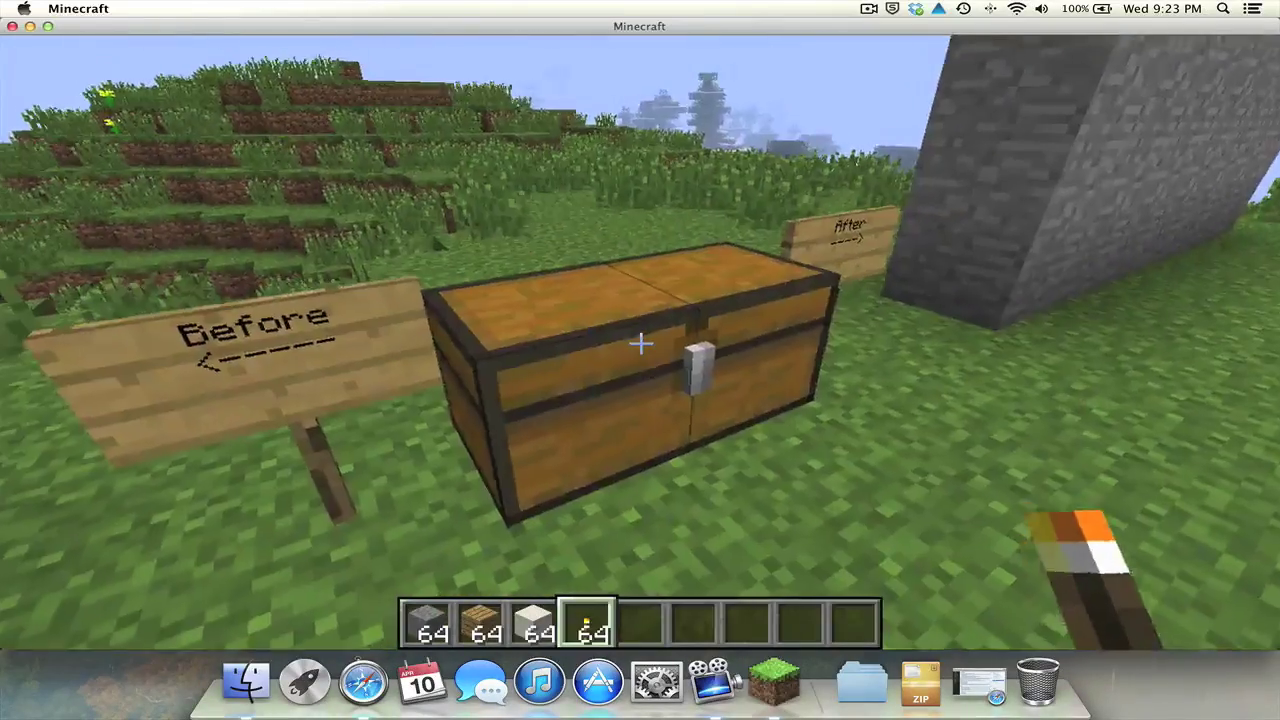
# Put all four hotbar stacks back into the large chest and close it.
pyautogui.rightClick(640, 343)
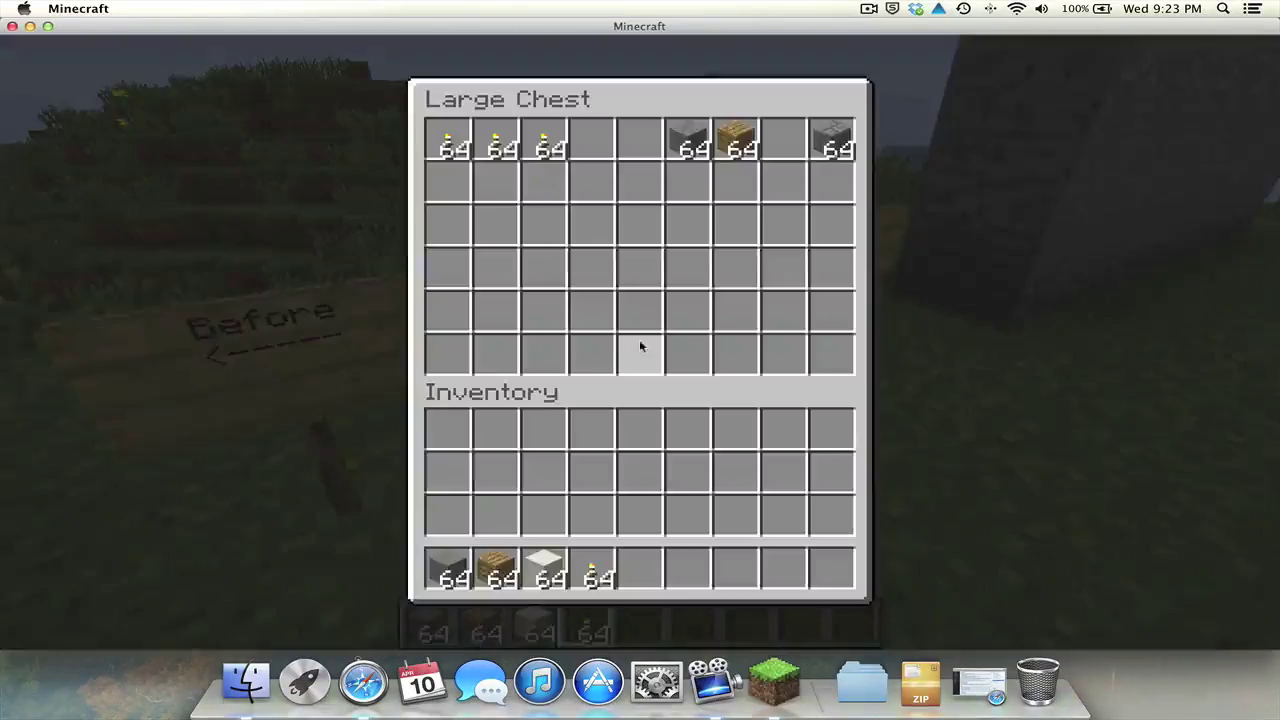
pyautogui.keyDown('shift'); pyautogui.click(588, 578); pyautogui.keyUp('shift')
pyautogui.keyDown('shift'); pyautogui.click(544, 570); pyautogui.keyUp('shift')
pyautogui.keyDown('shift'); pyautogui.click(496, 570); pyautogui.keyUp('shift')
pyautogui.keyDown('shift'); pyautogui.click(455, 575); pyautogui.keyUp('shift')
pyautogui.press('Escape')
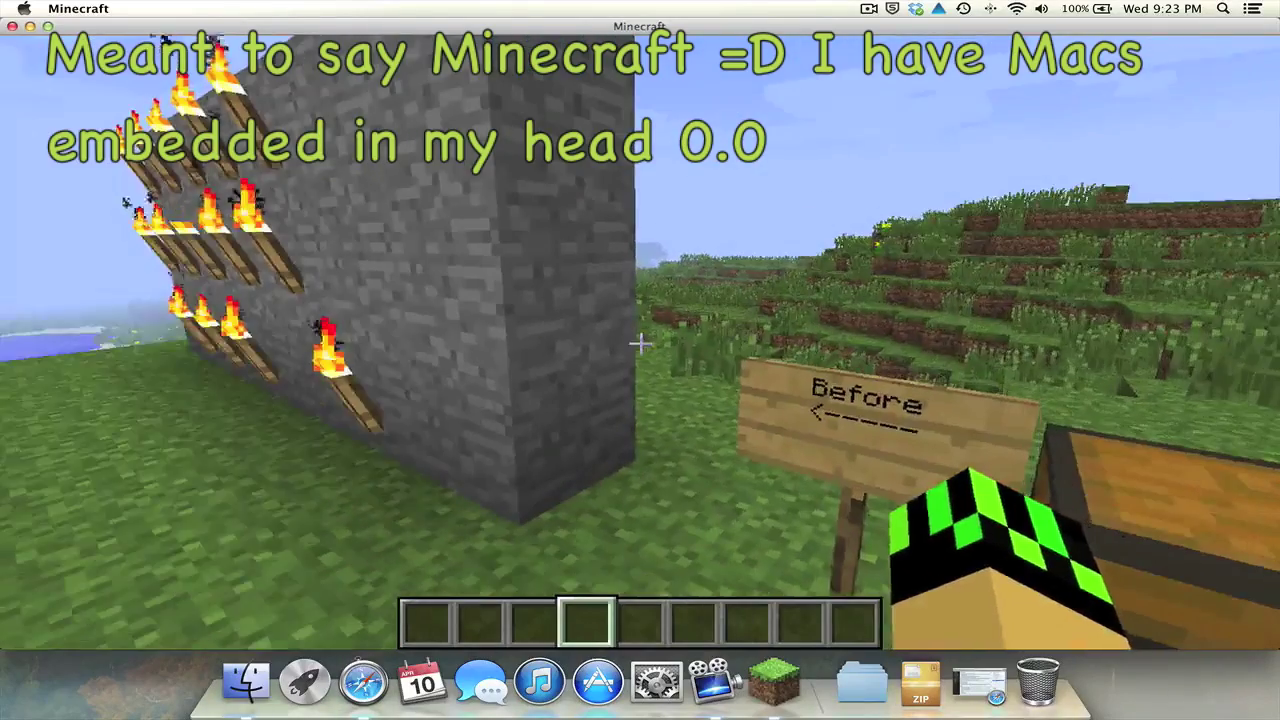
# Pause, choose Save and Quit to Title, then Quit Game to return to the desktop.
pyautogui.press('Escape')
pyautogui.click(604, 450)
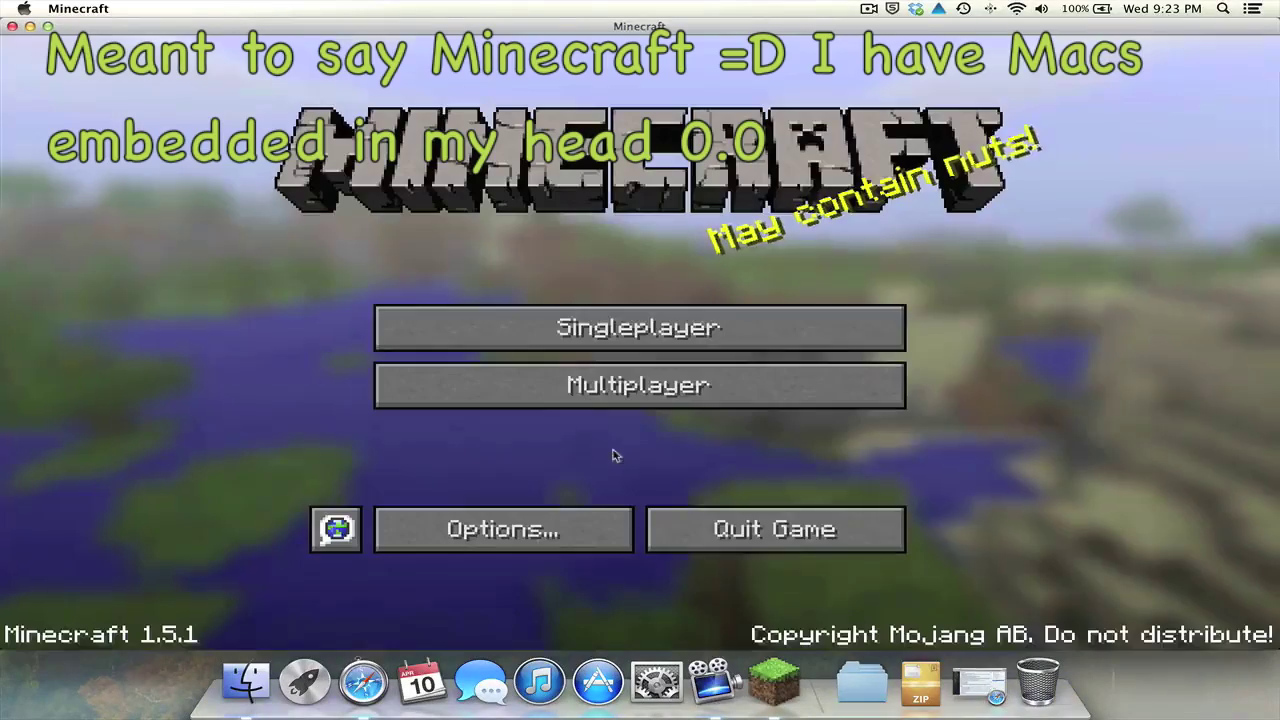
pyautogui.click(760, 528)
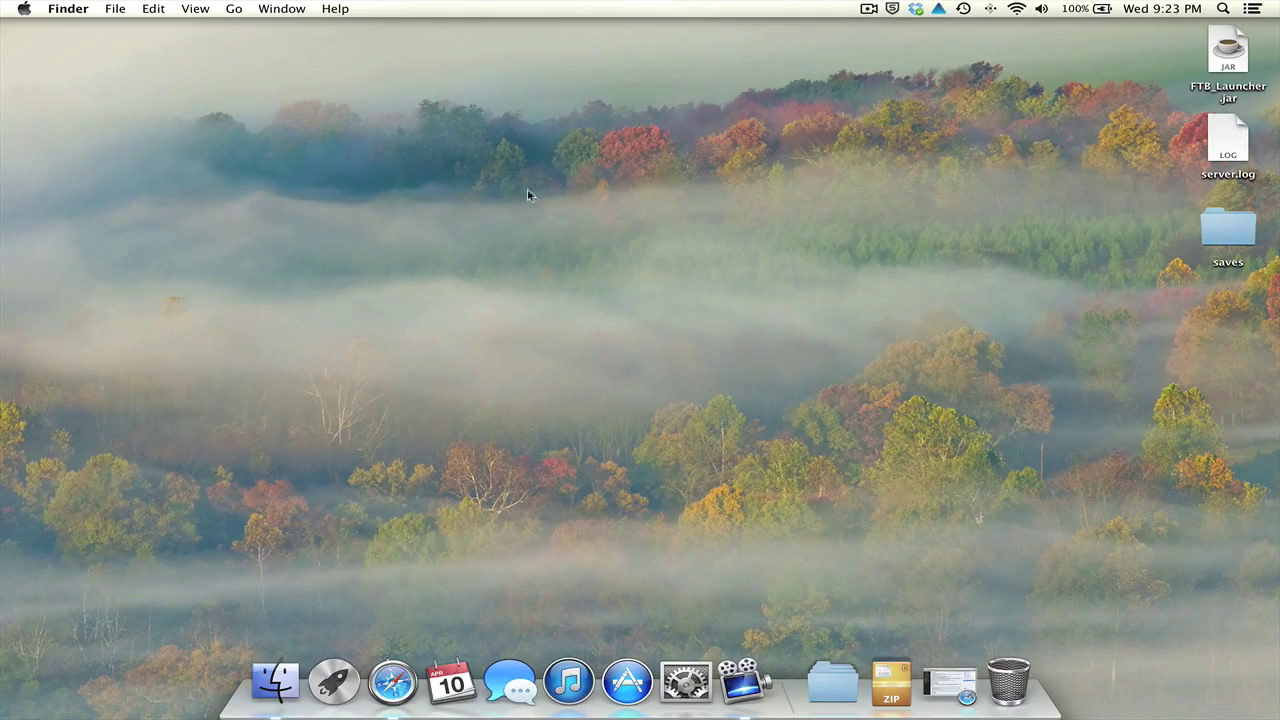
# Bring back the Minecraft Wiki Update LWJGL page and read the LWJGL description.
pyautogui.click(951, 705)
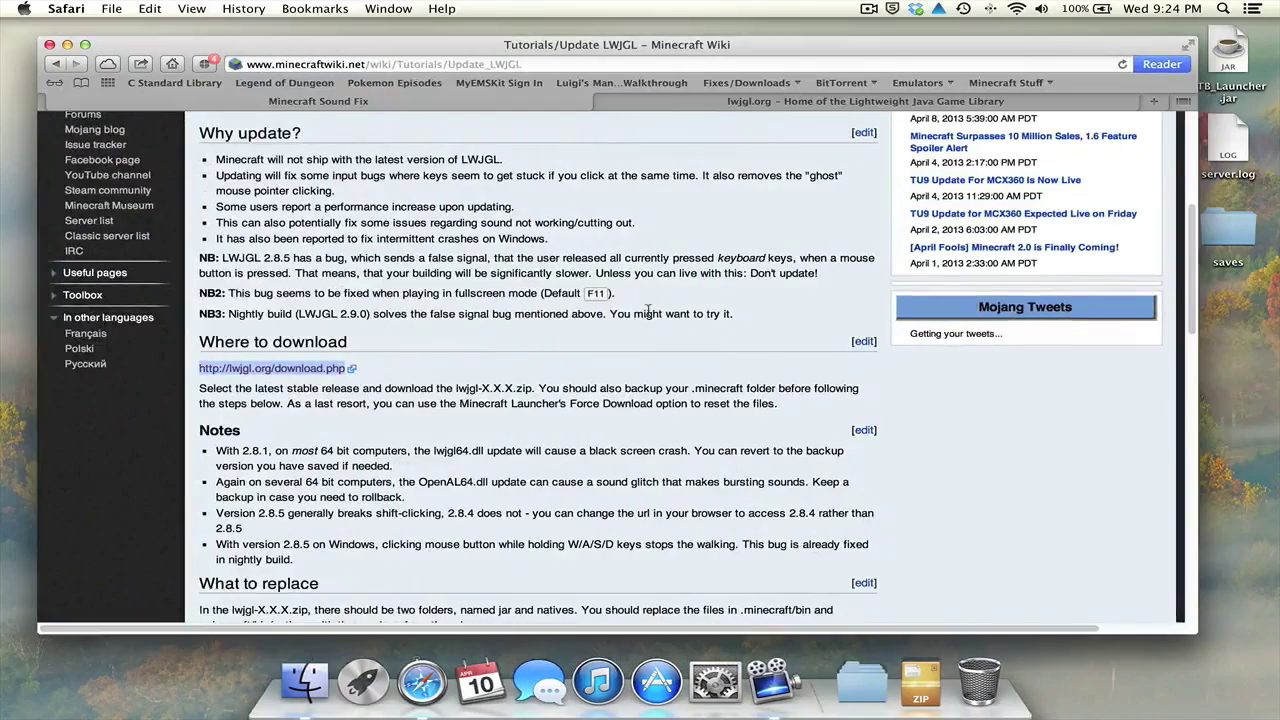
pyautogui.scroll(5, 648, 312)
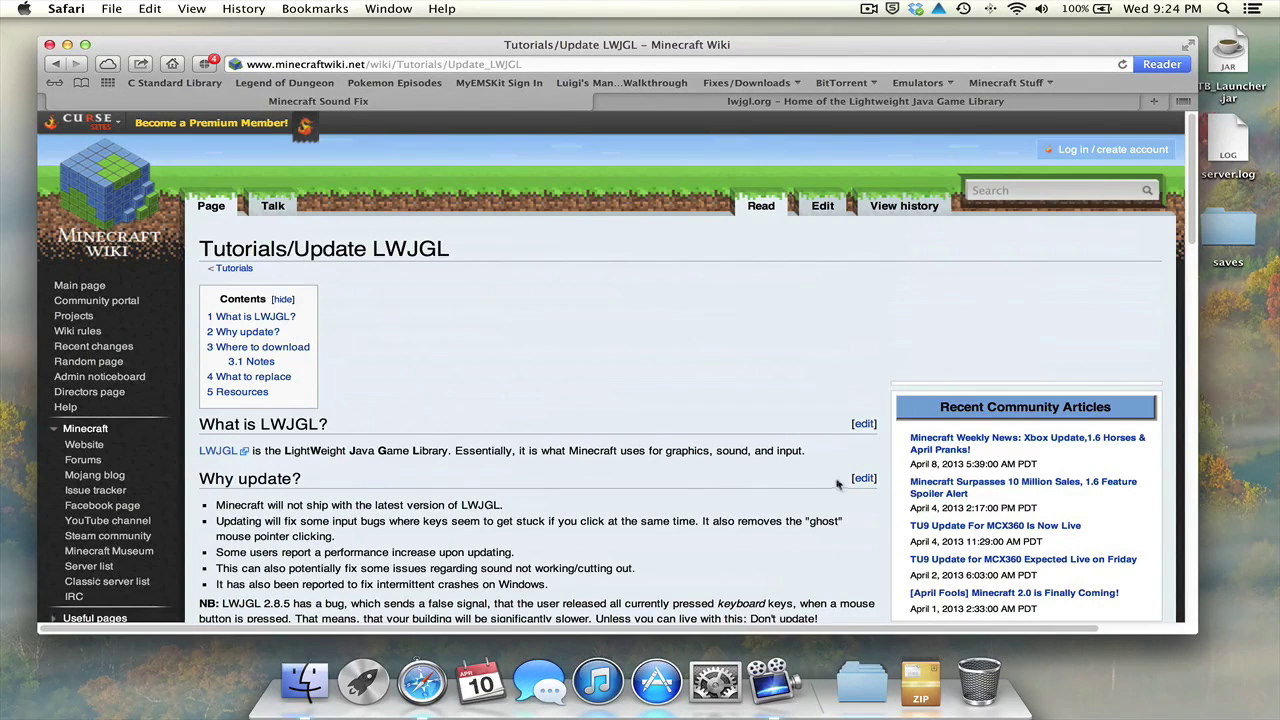
pyautogui.tripleClick(551, 447)
pyautogui.click(704, 412)
pyautogui.scroll(-3, 688, 428)
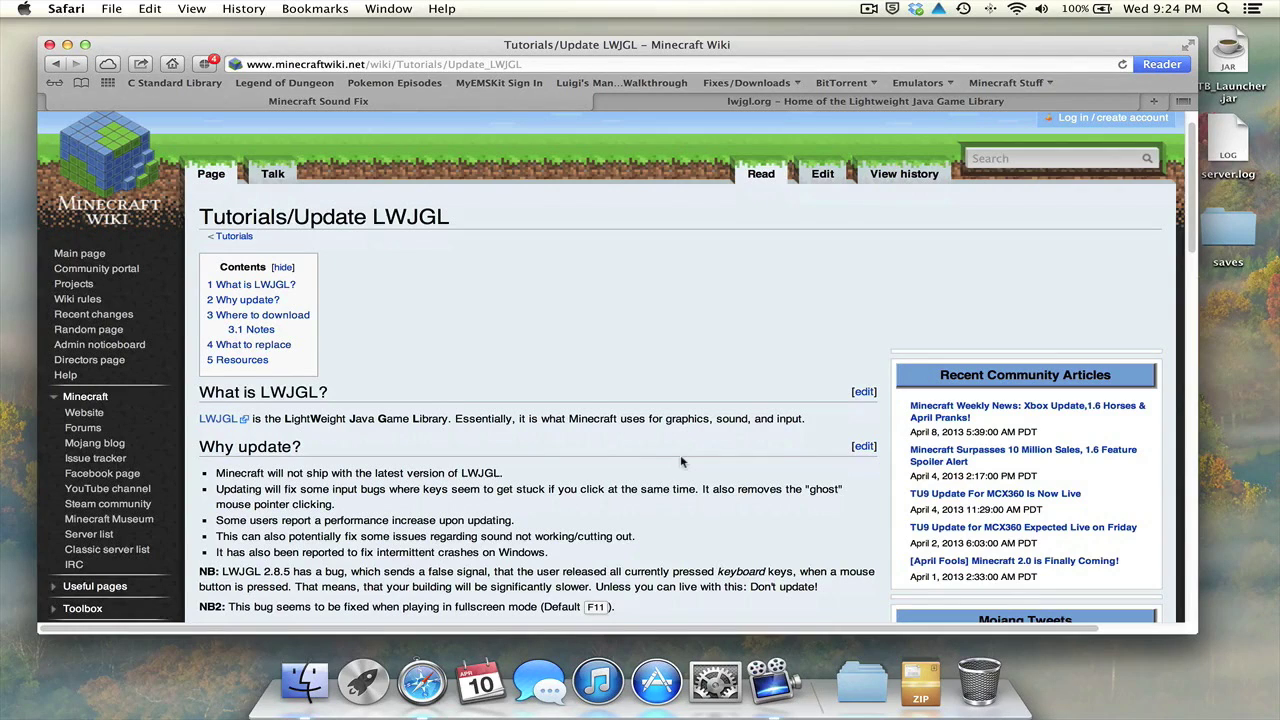
pyautogui.scroll(-4, 686, 462)
pyautogui.scroll(6, 670, 436)
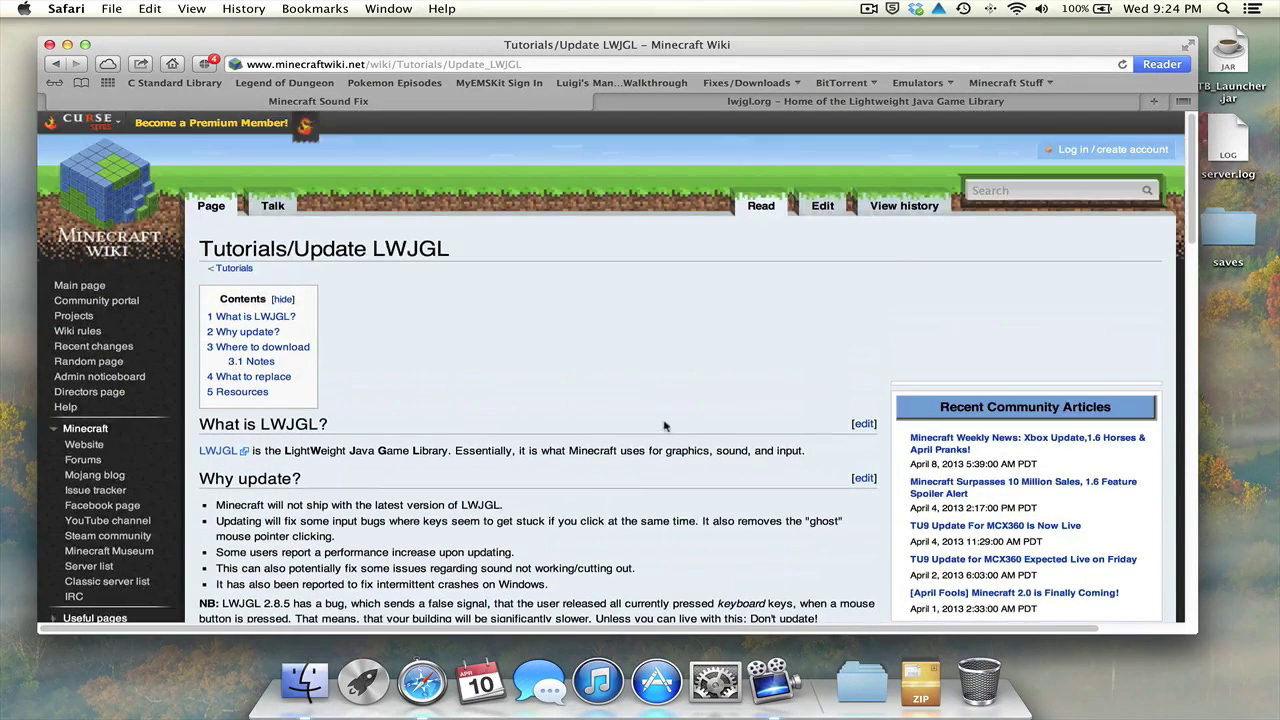
pyautogui.moveTo(522, 64); pyautogui.dragTo(240, 70)
pyautogui.scroll(-3, 435, 312)
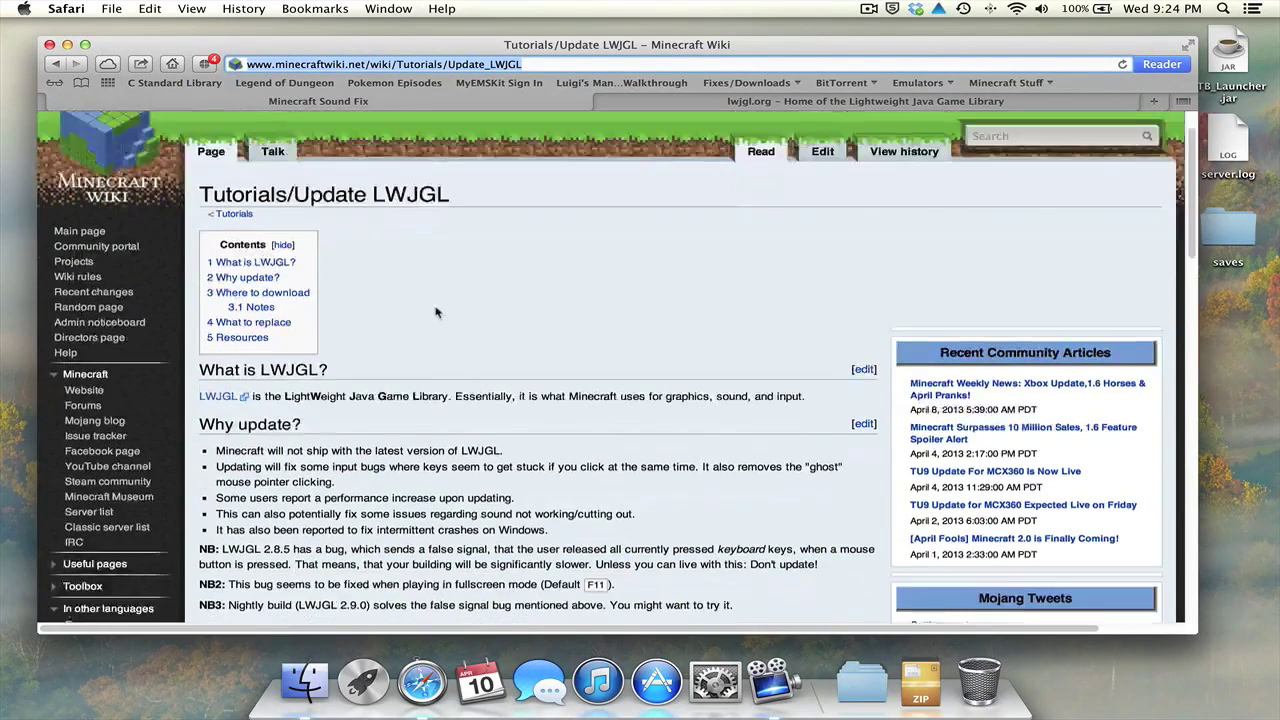
pyautogui.scroll(-3, 435, 312)
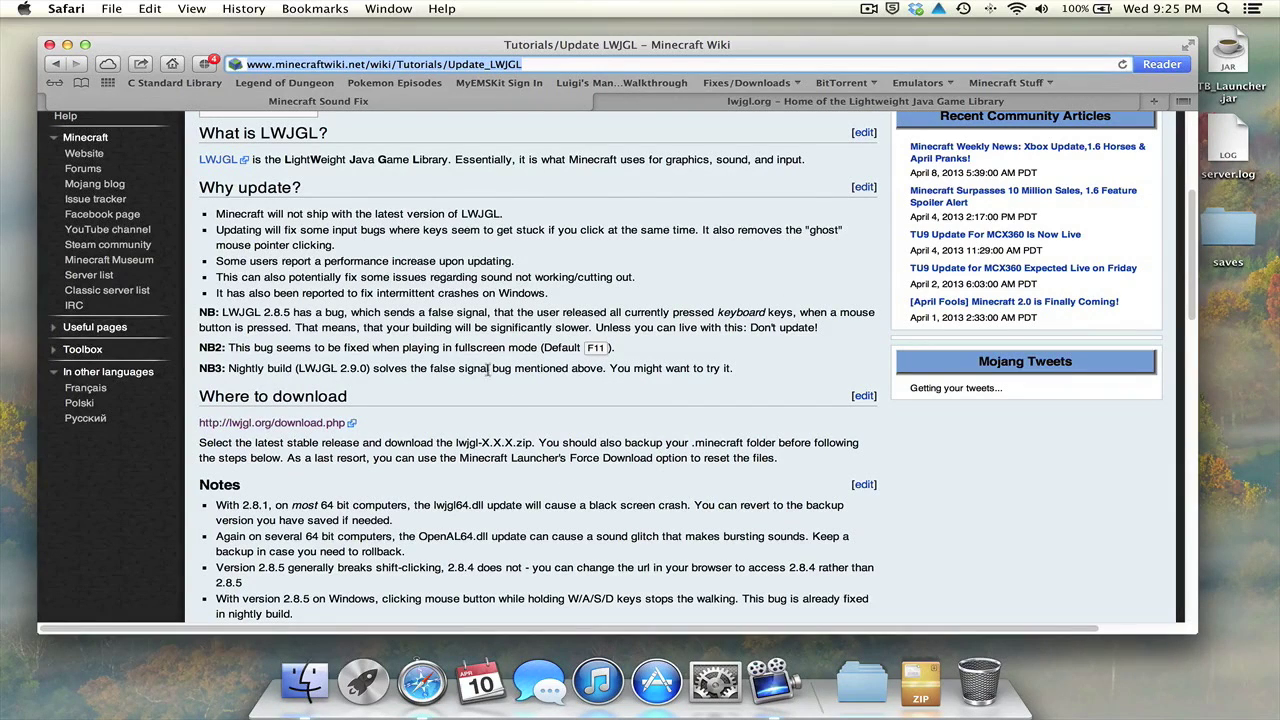
pyautogui.scroll(-3, 524, 386)
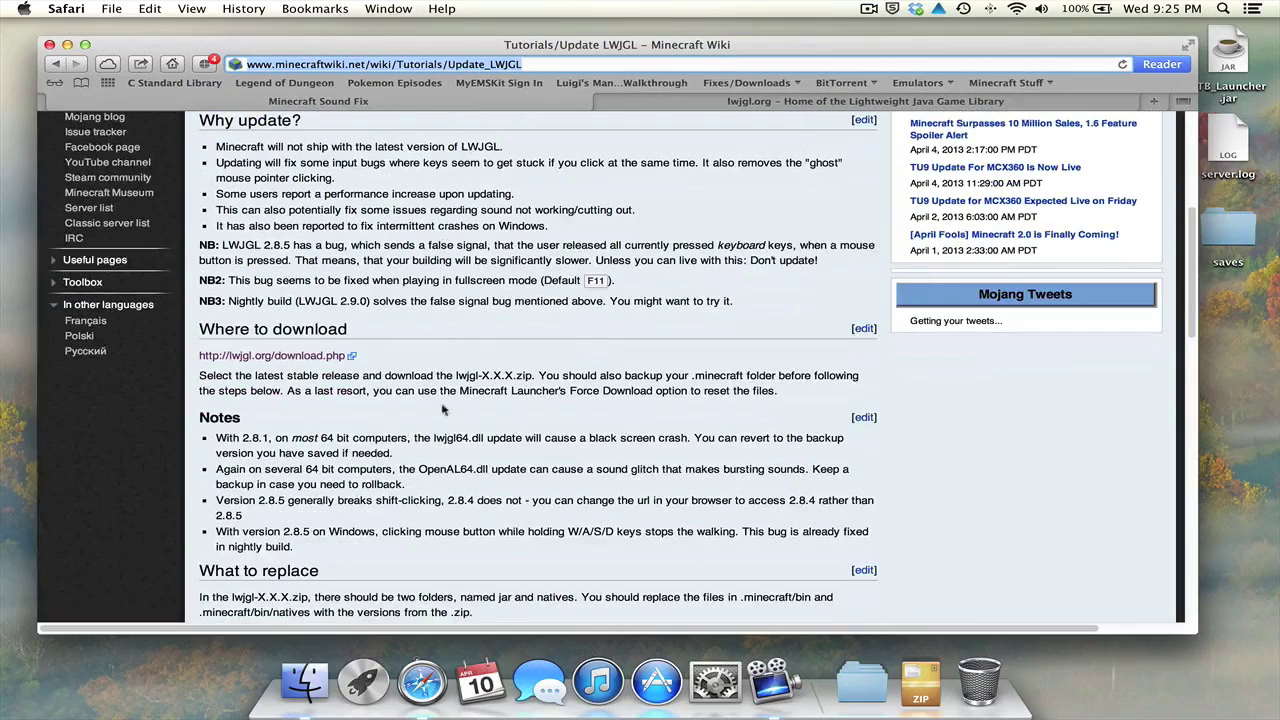
pyautogui.click(610, 407)
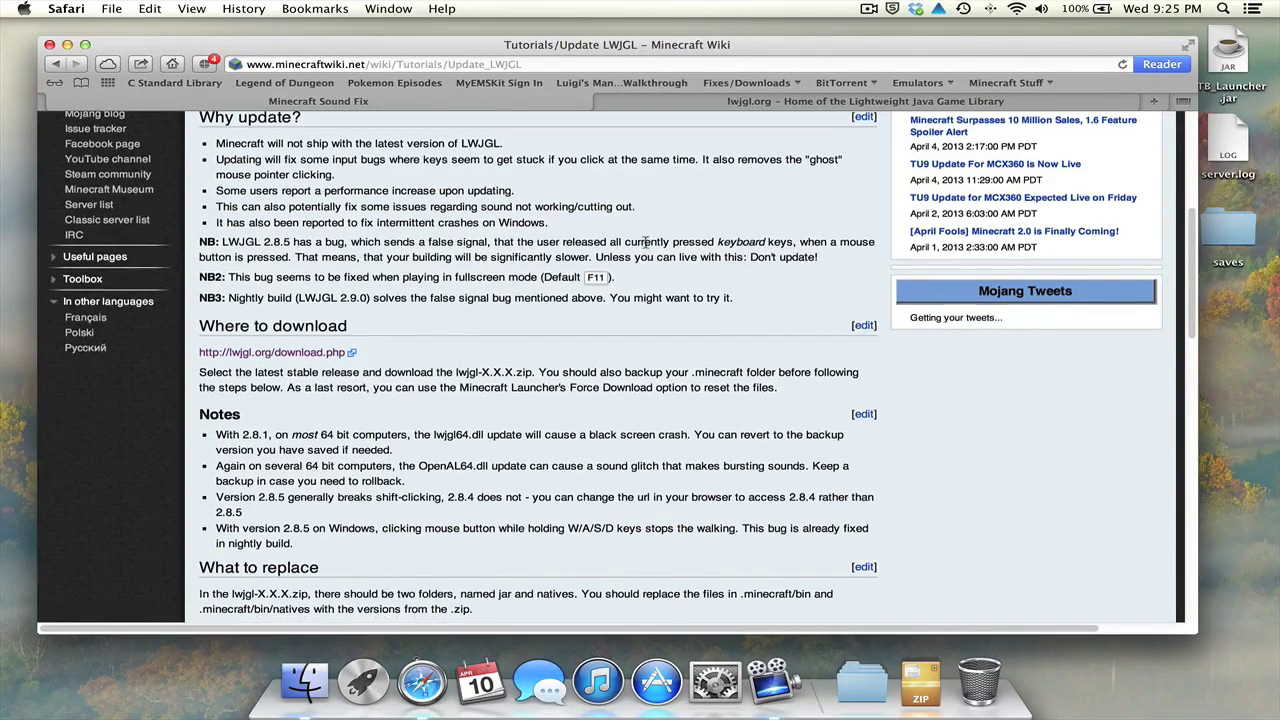
pyautogui.scroll(5, 500, 270)
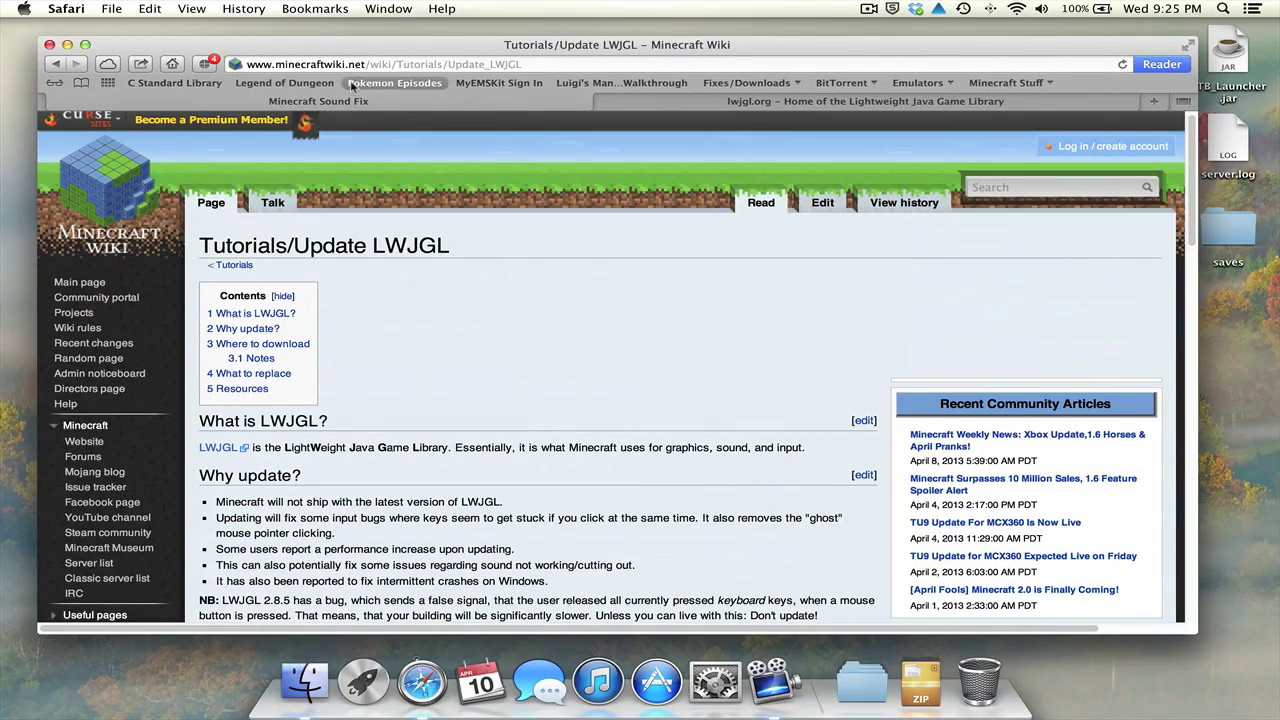
pyautogui.scroll(-5, 555, 167)
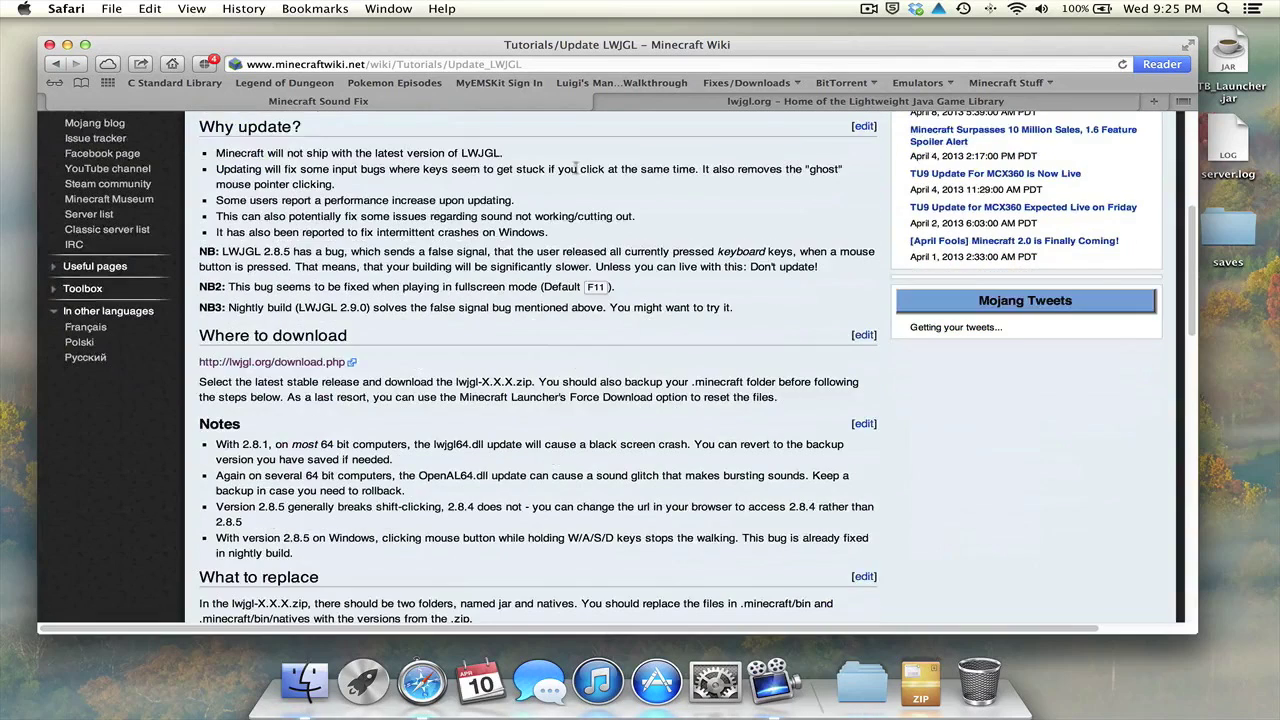
pyautogui.click(243, 366)
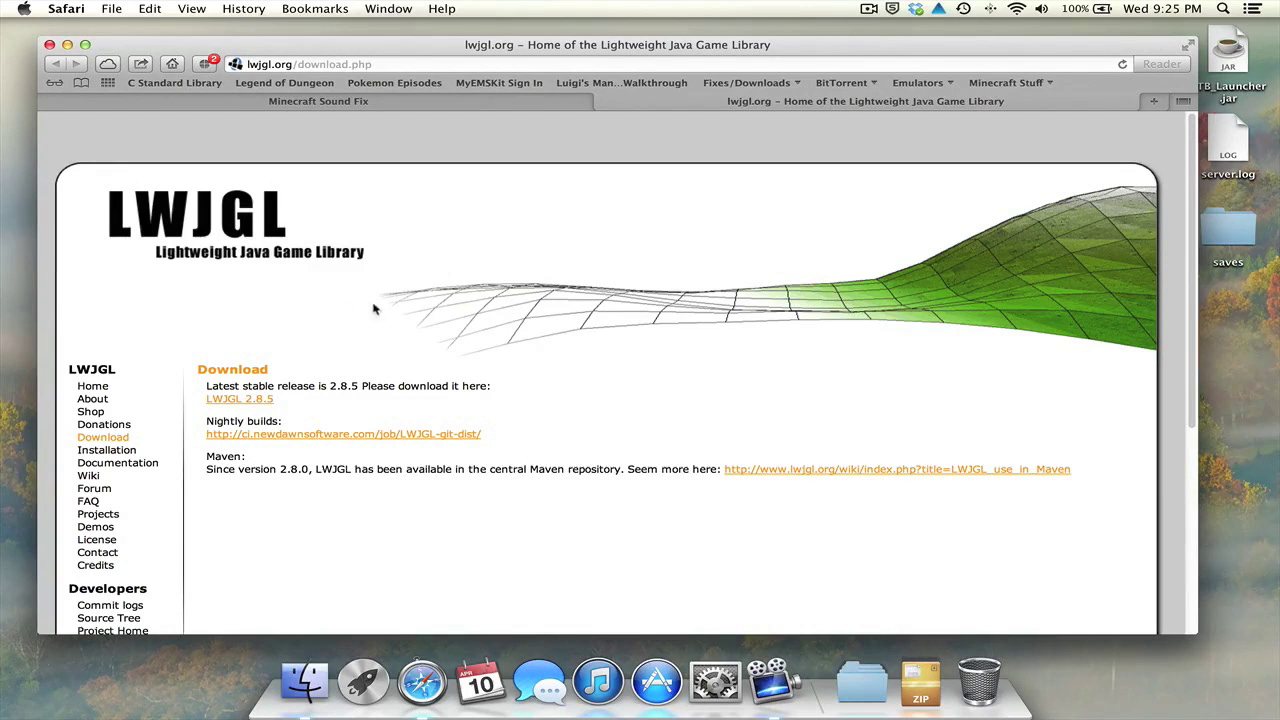
# Look over the LWJGL download page, then minimize Safari to the Dock.
pyautogui.scroll(-2, 372, 305)
pyautogui.scroll(4, 352, 214)
pyautogui.click(67, 45)
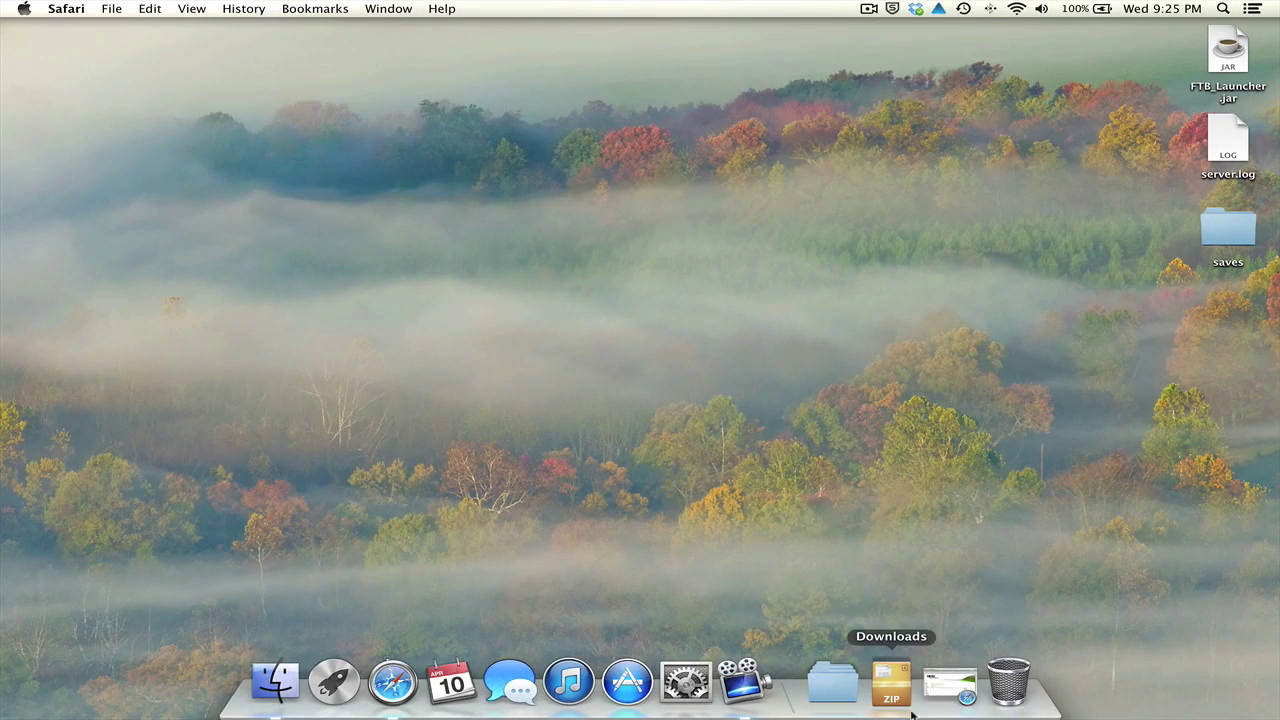
# Open a Finder window showing the Downloads folder.
pyautogui.click(888, 686)
pyautogui.click(888, 686)
pyautogui.click(276, 683)
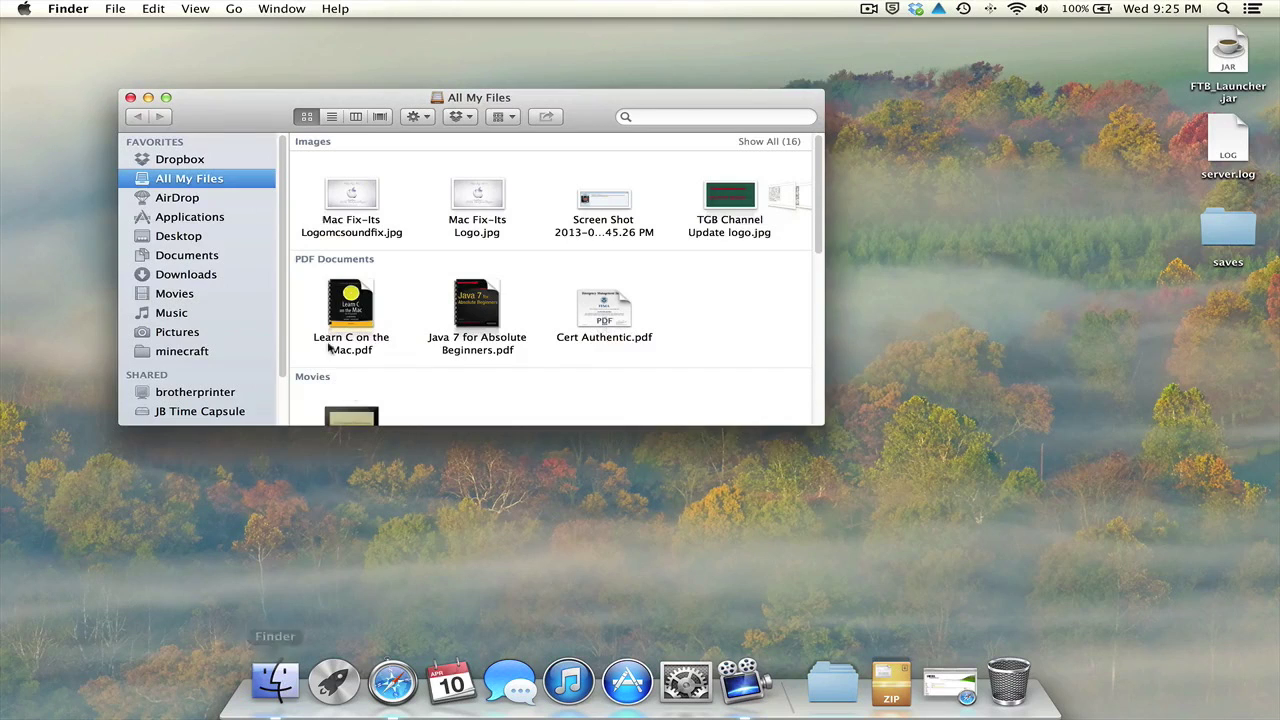
pyautogui.moveTo(238, 108); pyautogui.dragTo(293, 98)
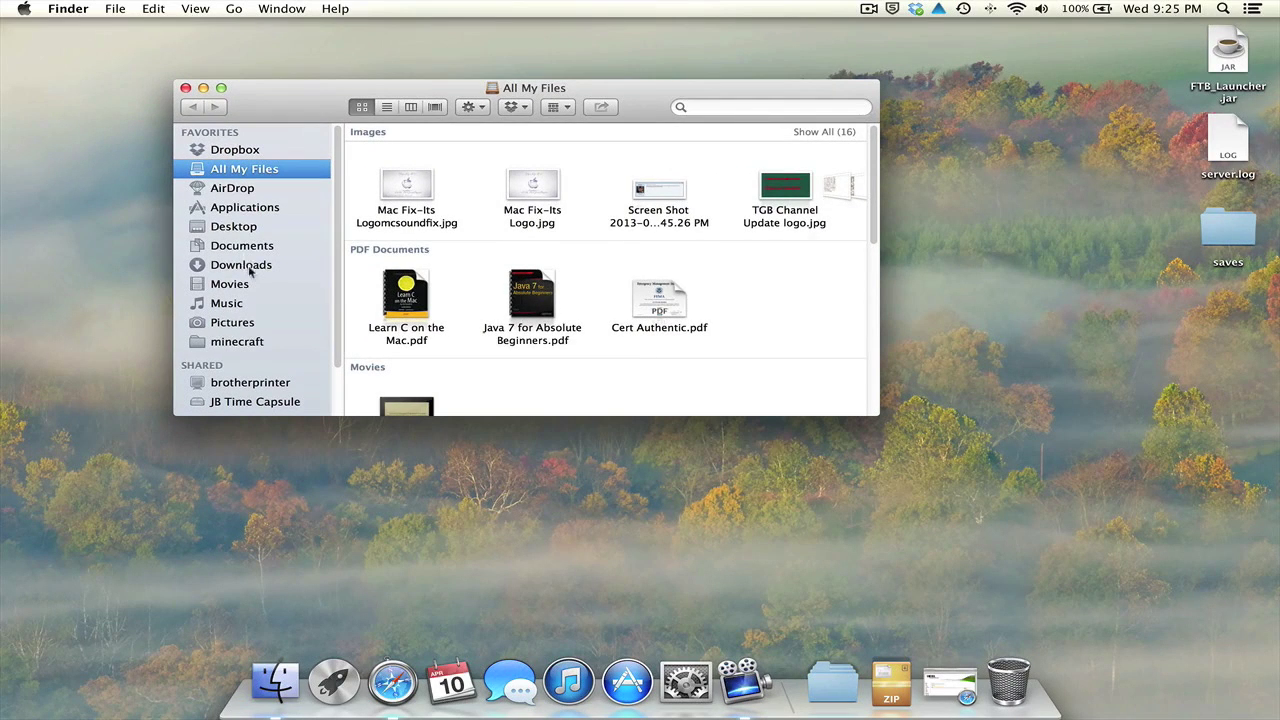
pyautogui.click(245, 266)
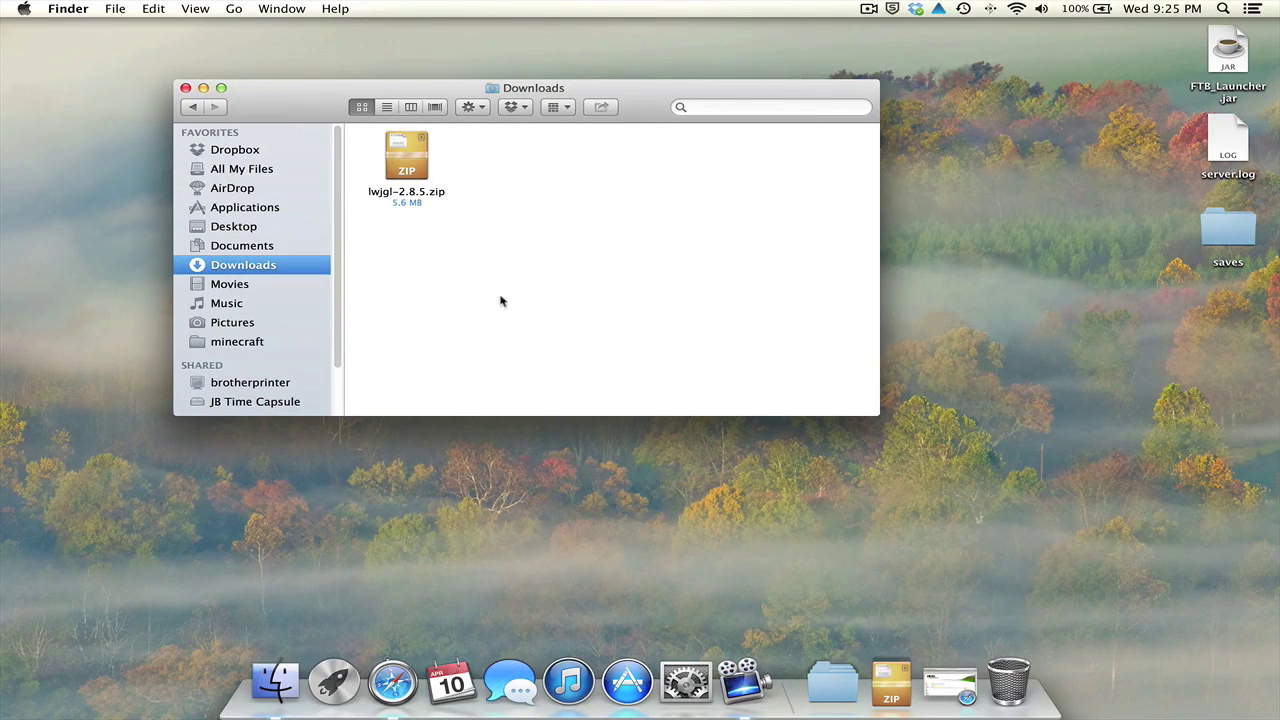
# Extract lwjgl-2.8.5.zip into Downloads using The Unarchiver.
pyautogui.rightClick(418, 158)
pyautogui.moveTo(540, 177)
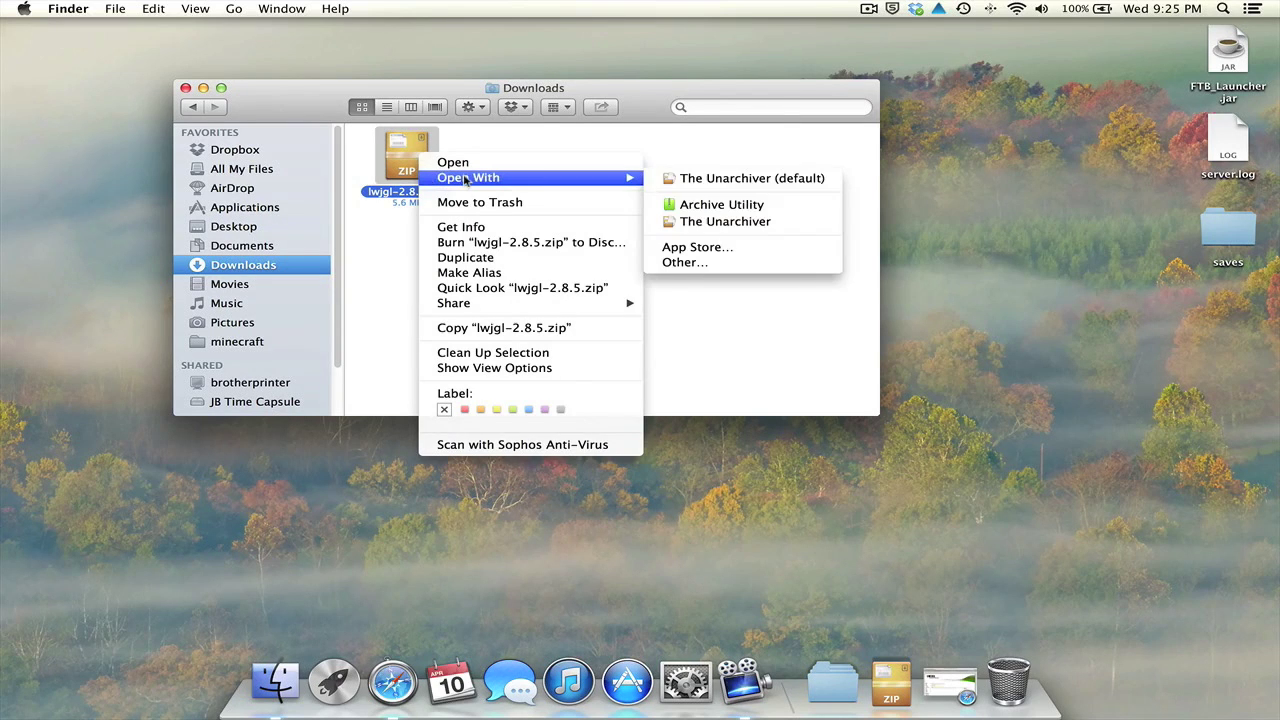
pyautogui.click(718, 223)
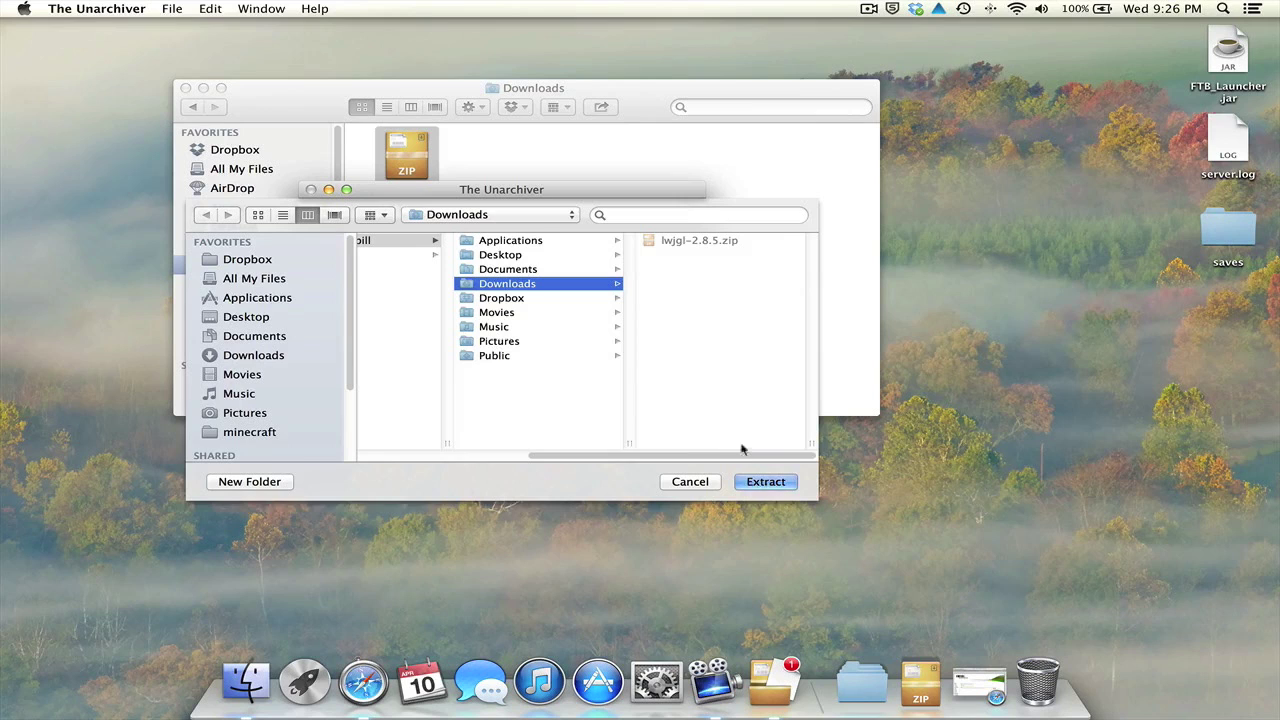
pyautogui.click(765, 481)
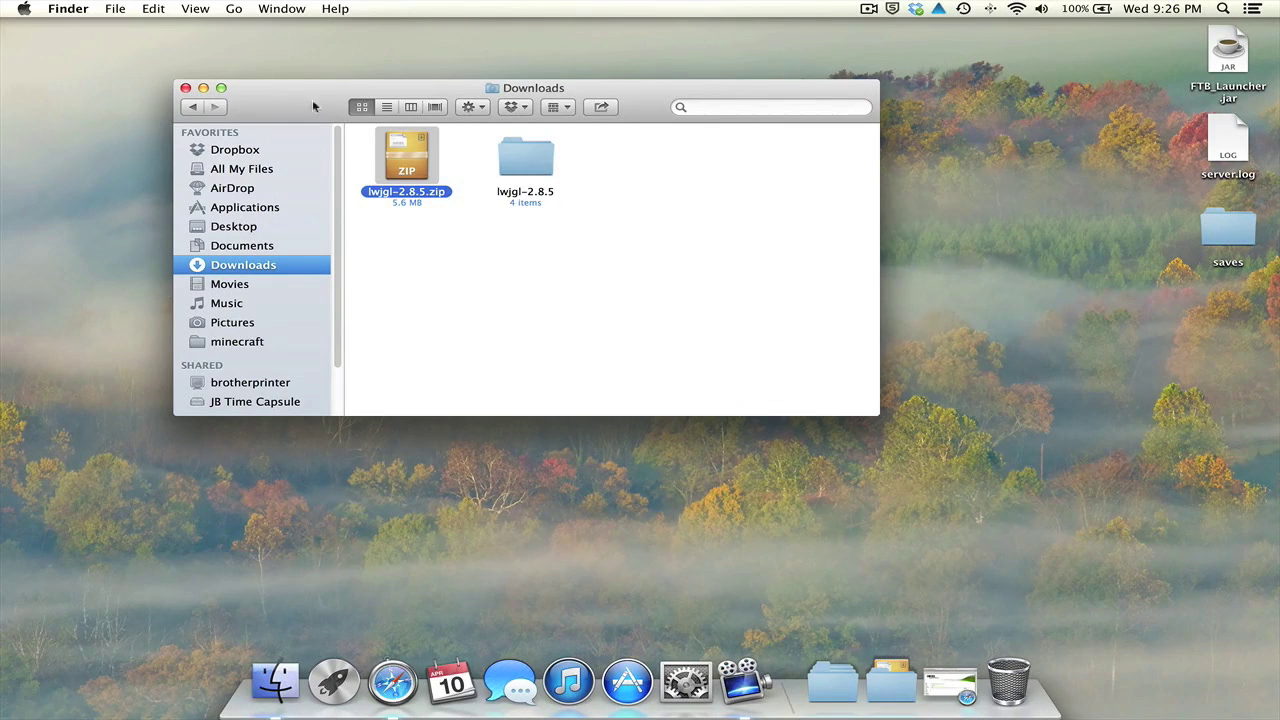
# Navigate into lwjgl-2.8.5 > native > macosx to reveal openal.dylib and the jnilib files.
pyautogui.moveTo(313, 102); pyautogui.dragTo(384, 105)
pyautogui.doubleClick(598, 157)
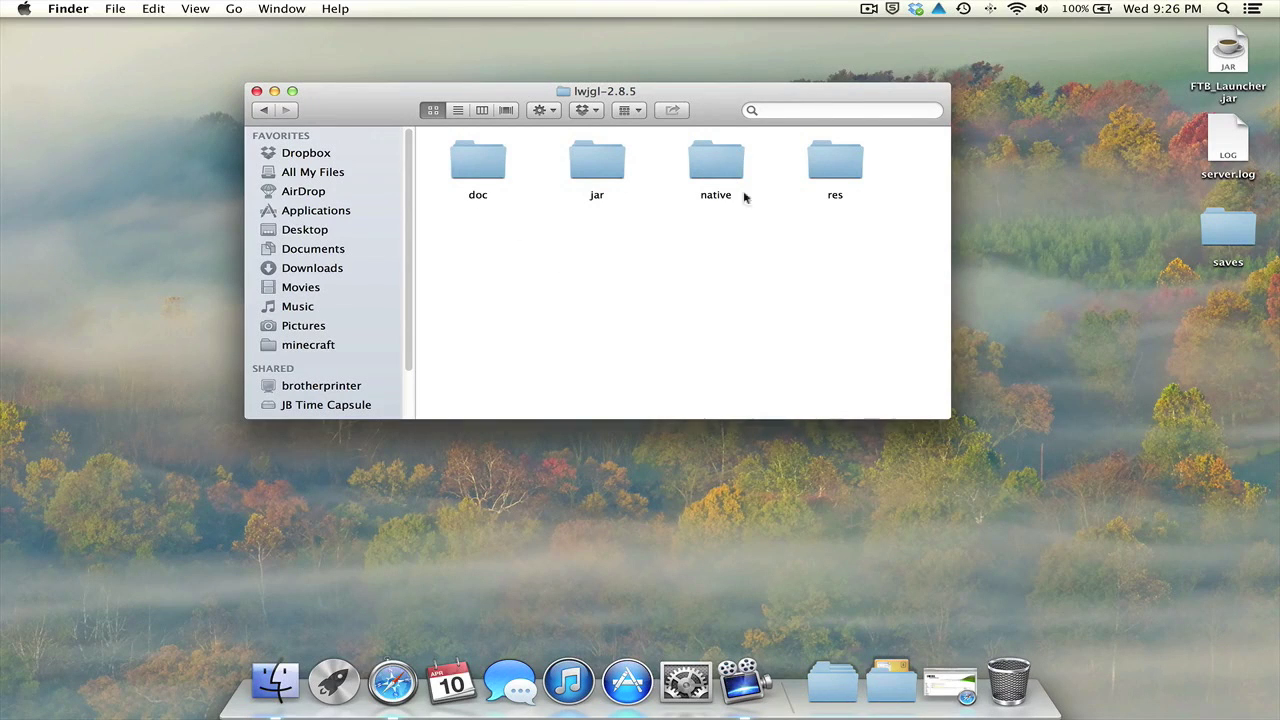
pyautogui.doubleClick(733, 167)
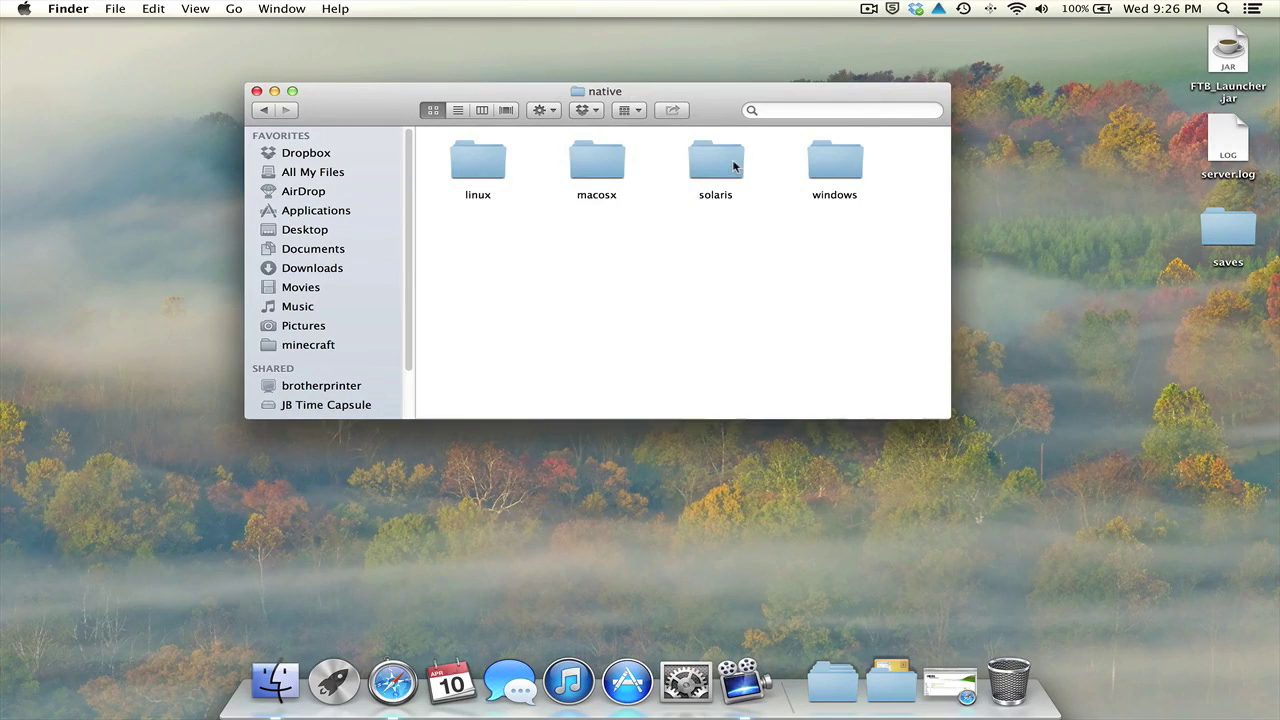
pyautogui.doubleClick(600, 167)
pyautogui.click(600, 166)
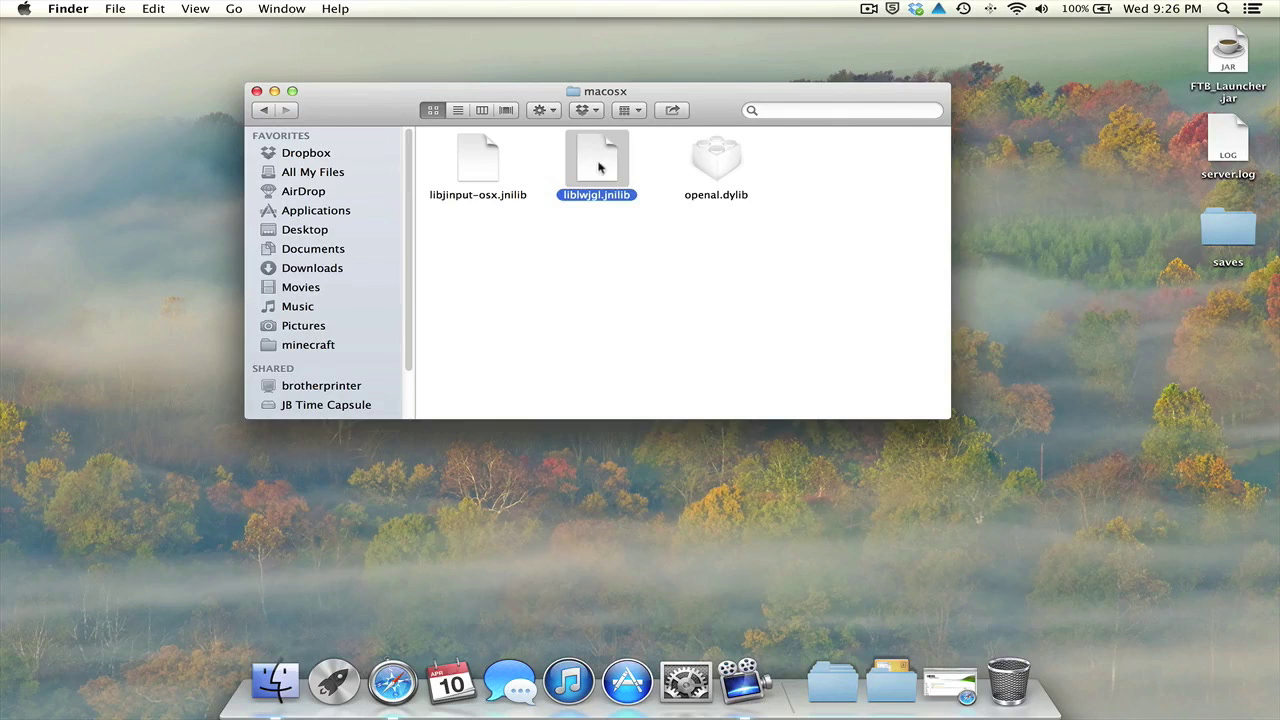
pyautogui.click(700, 310)
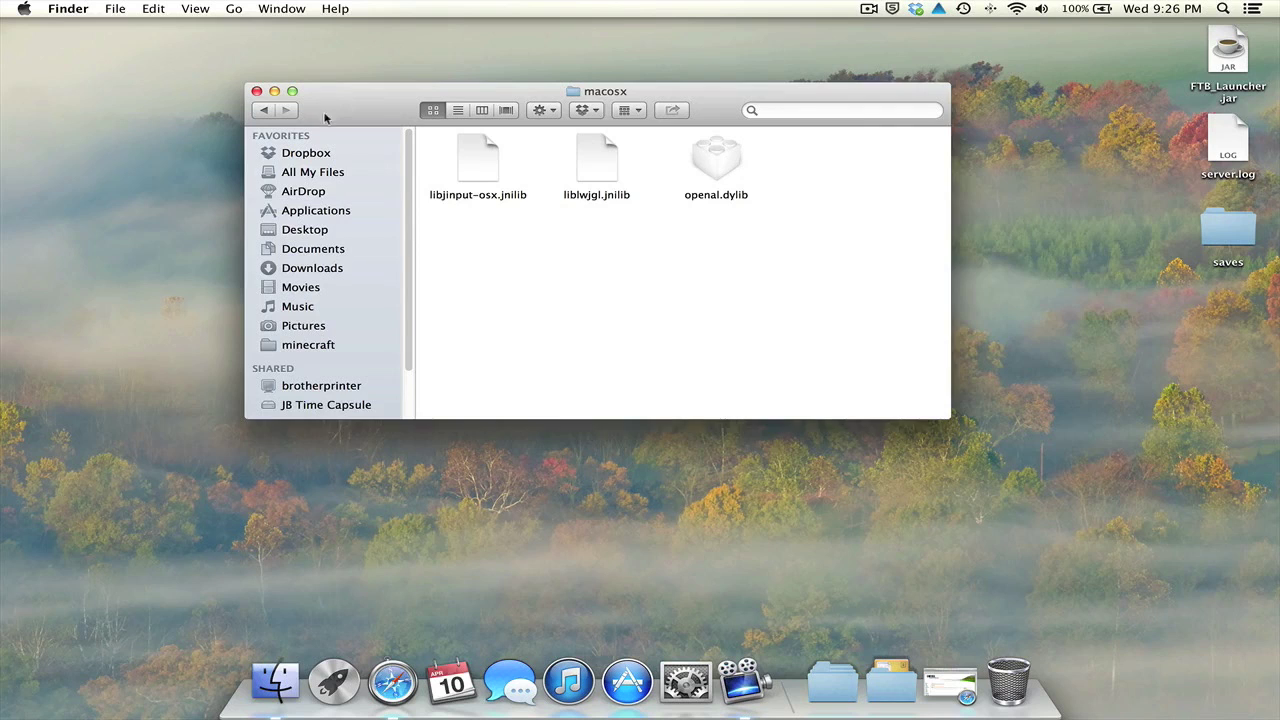
pyautogui.moveTo(337, 113); pyautogui.dragTo(618, 98)
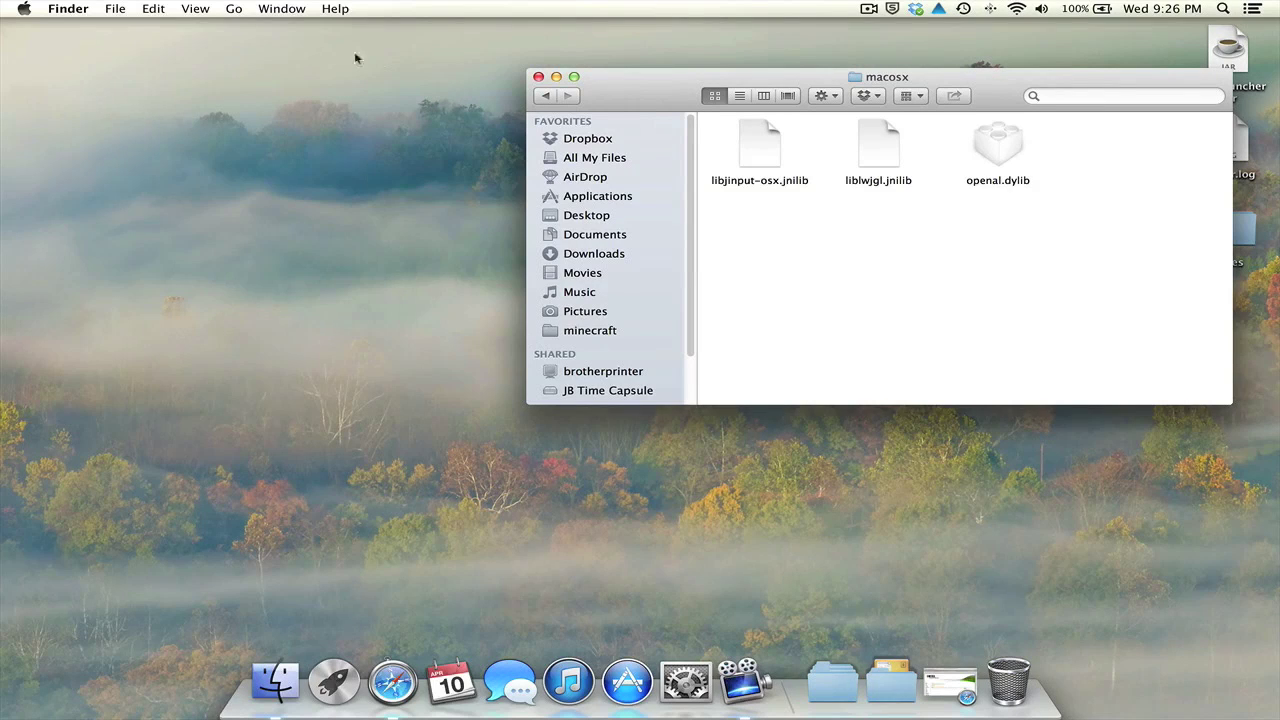
# Cancel Go to Folder, then open the hidden user Library from the Go menu with Option held.
pyautogui.click(234, 10)
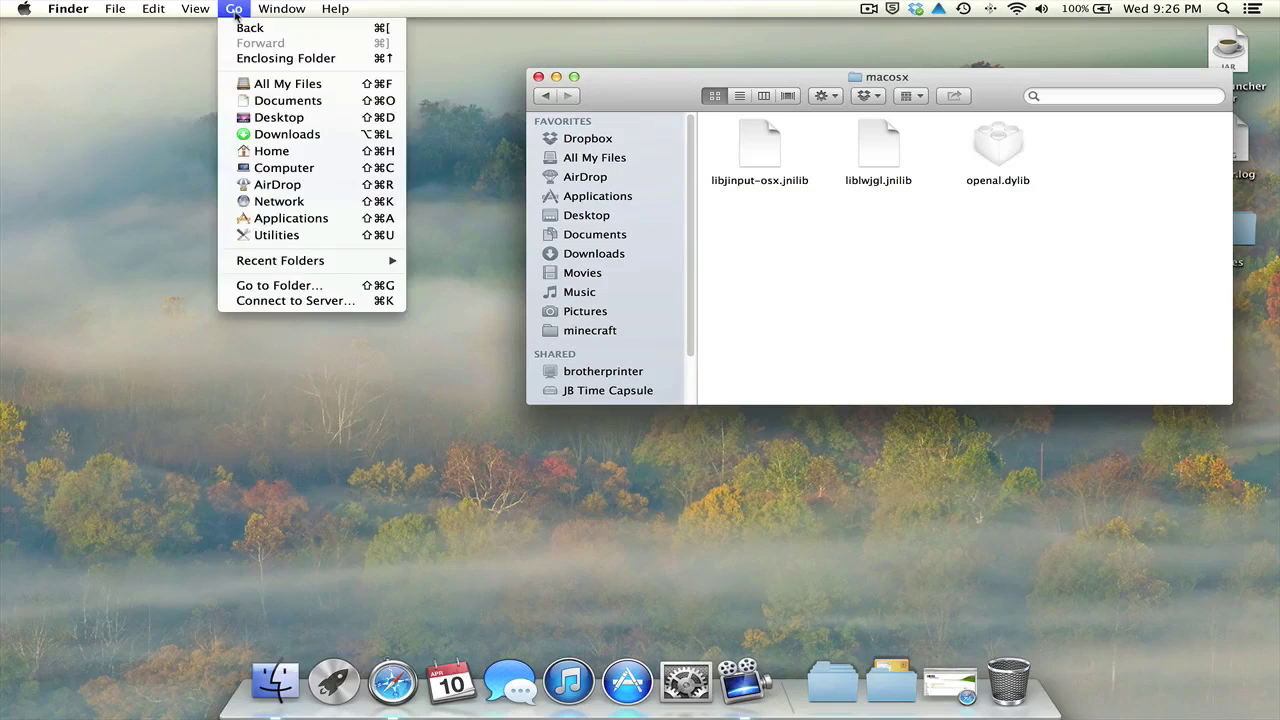
pyautogui.click(297, 288)
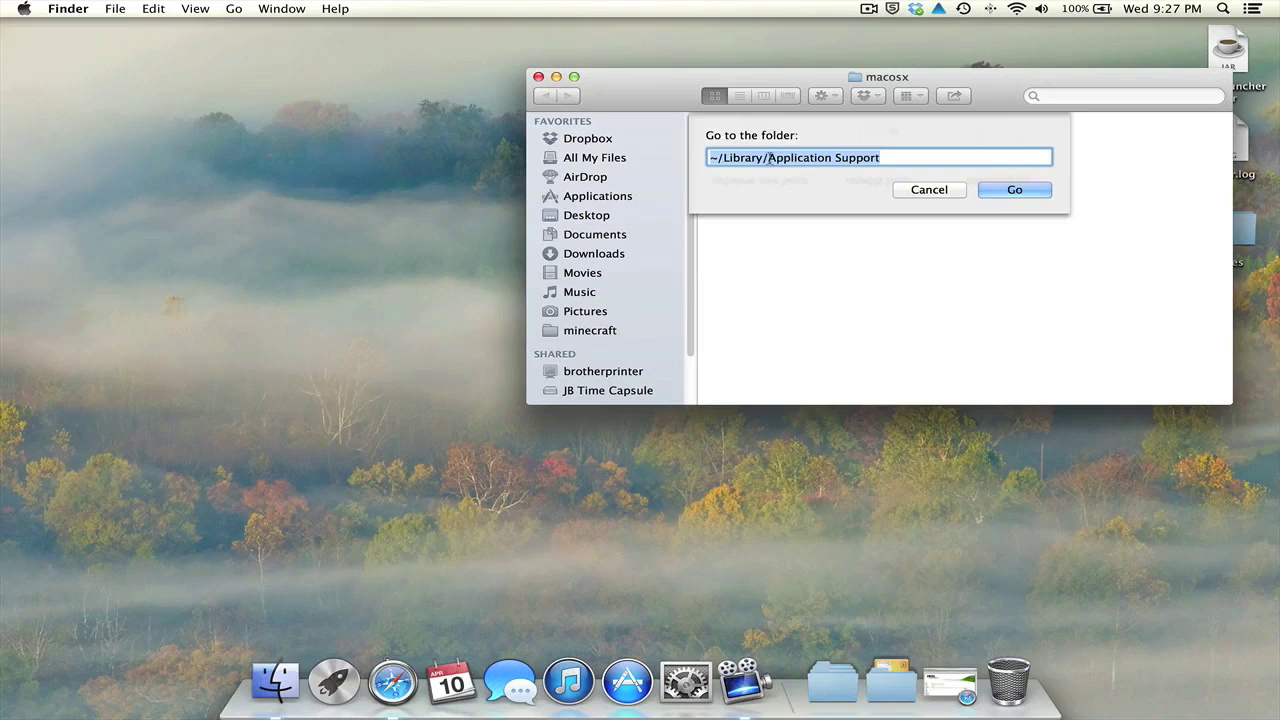
pyautogui.click(955, 193)
pyautogui.click(236, 10)
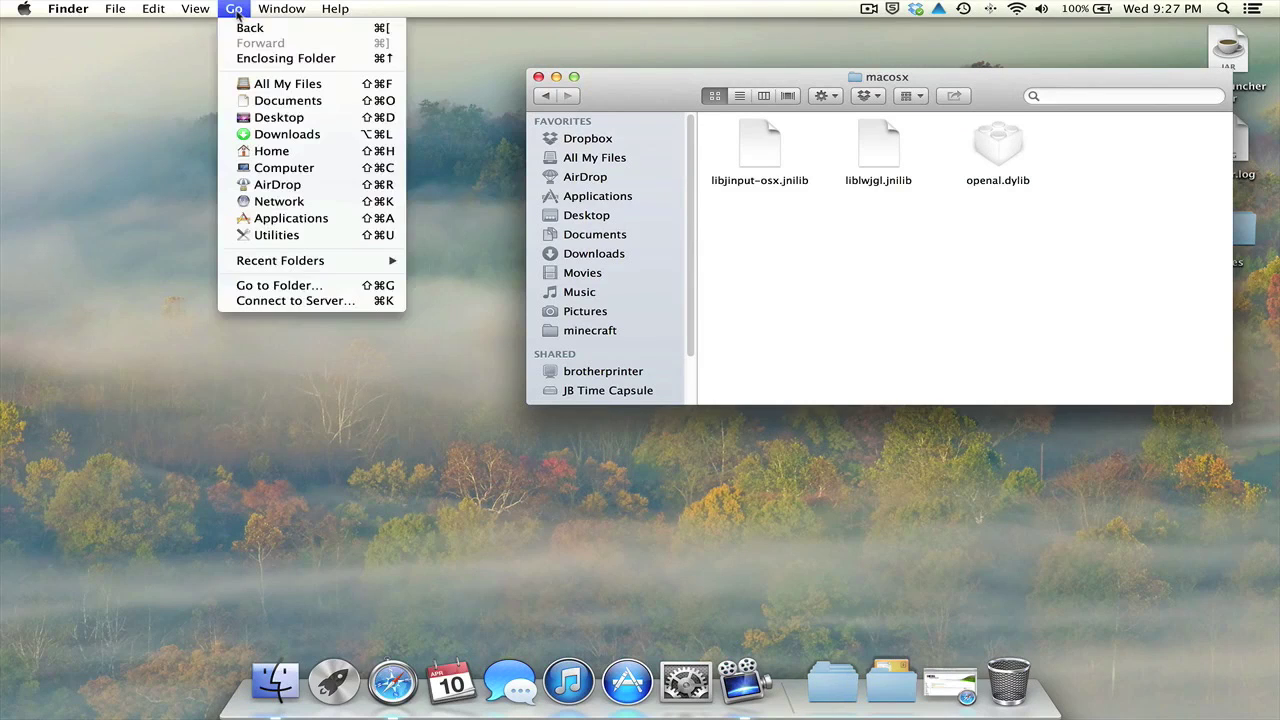
pyautogui.press('alt')
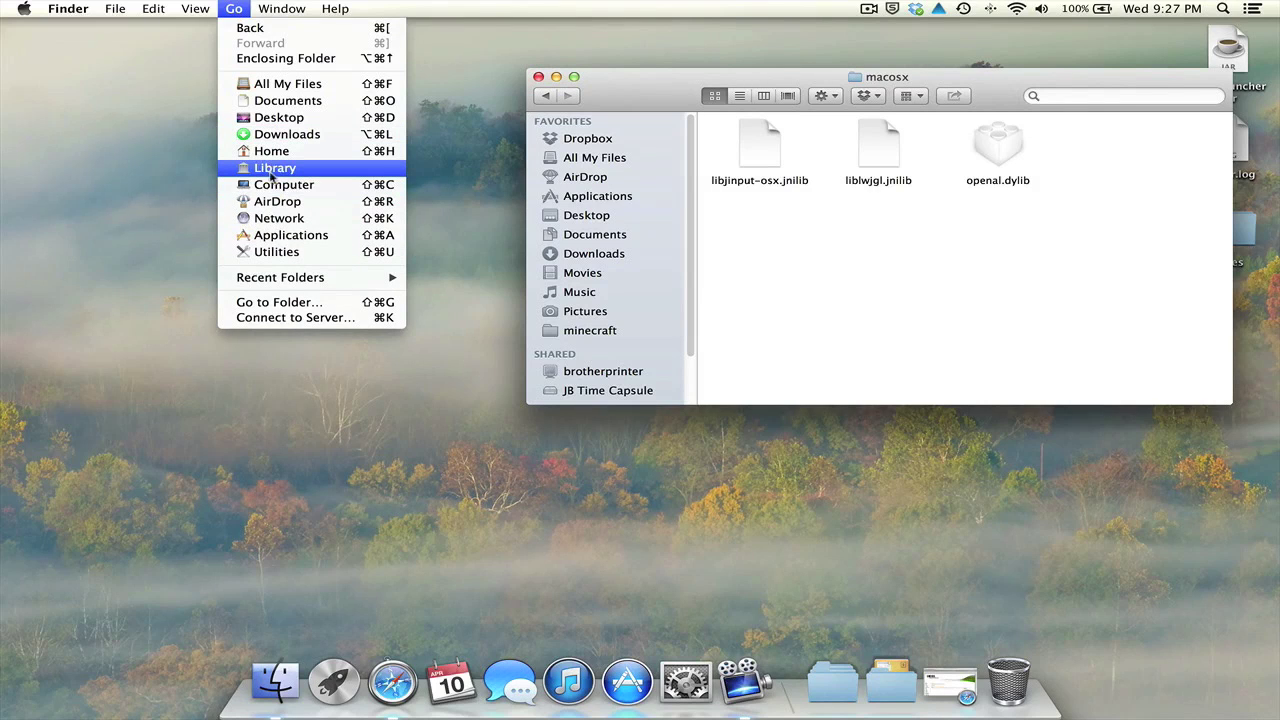
pyautogui.press('alt')
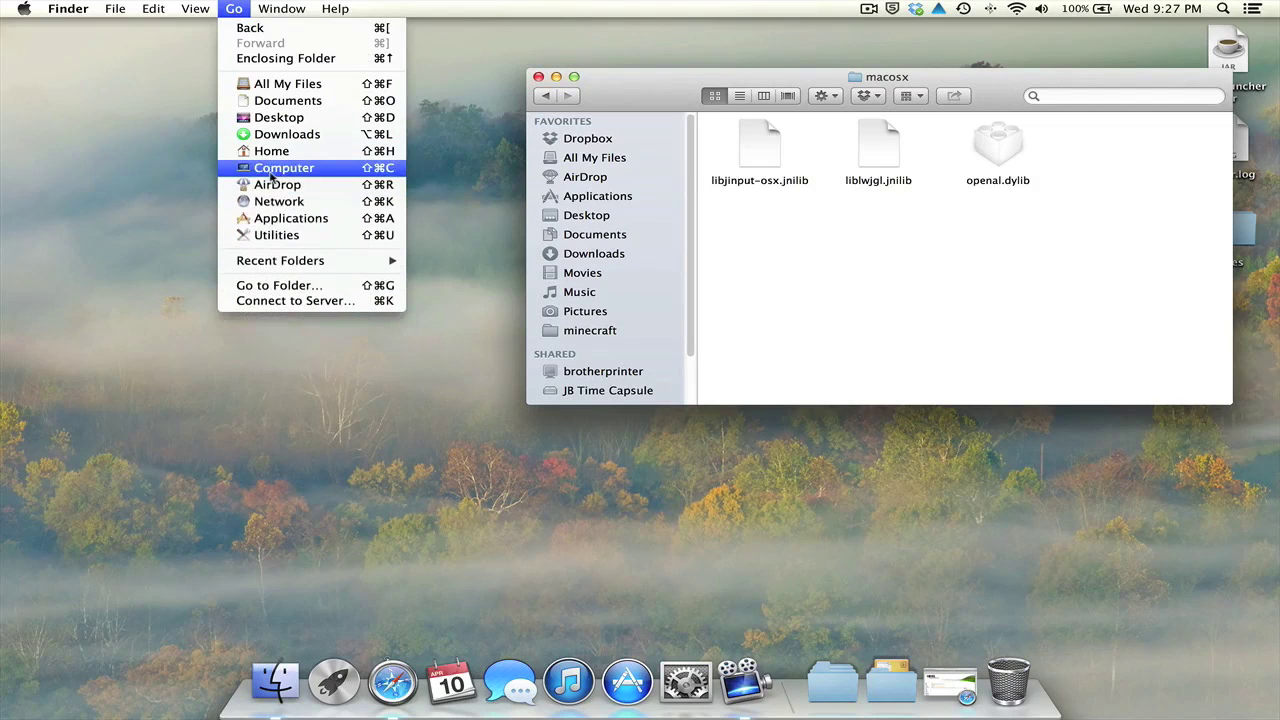
pyautogui.press('alt')
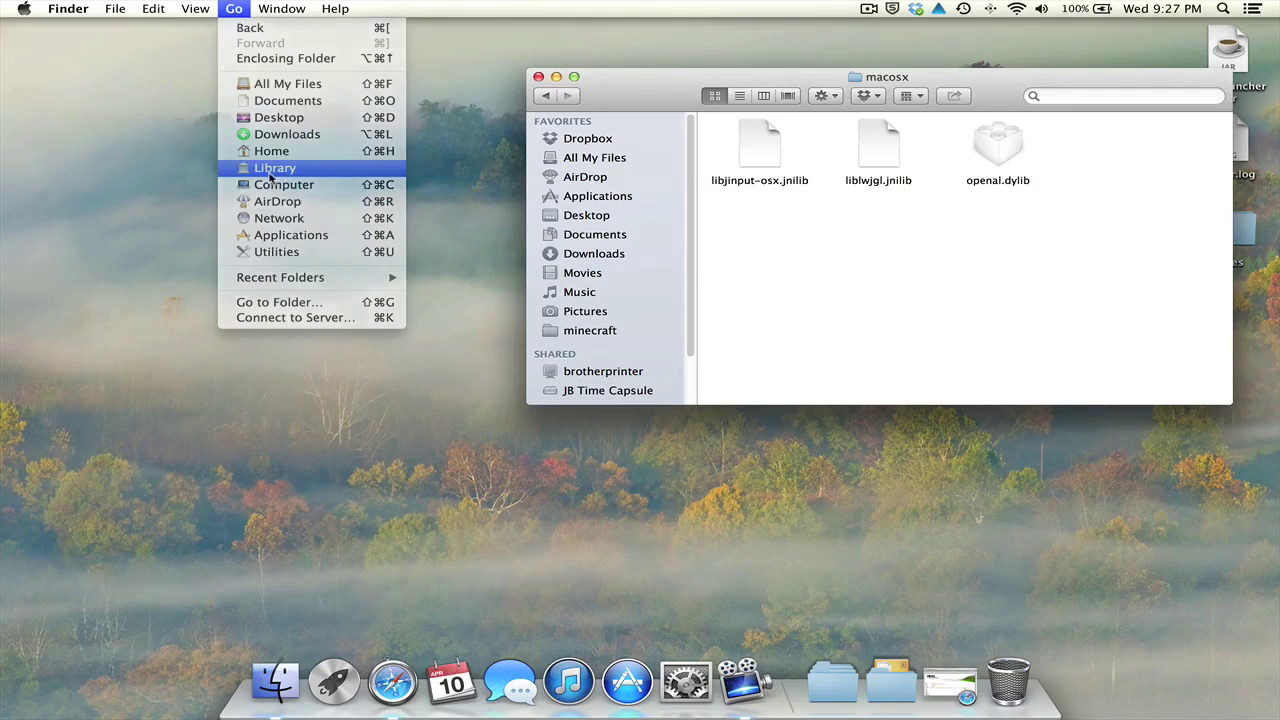
pyautogui.click(270, 178)
# Move the Library window to the upper left and open Application Support.
pyautogui.moveTo(654, 87); pyautogui.dragTo(320, 104)
pyautogui.scroll(-6, 740, 210)
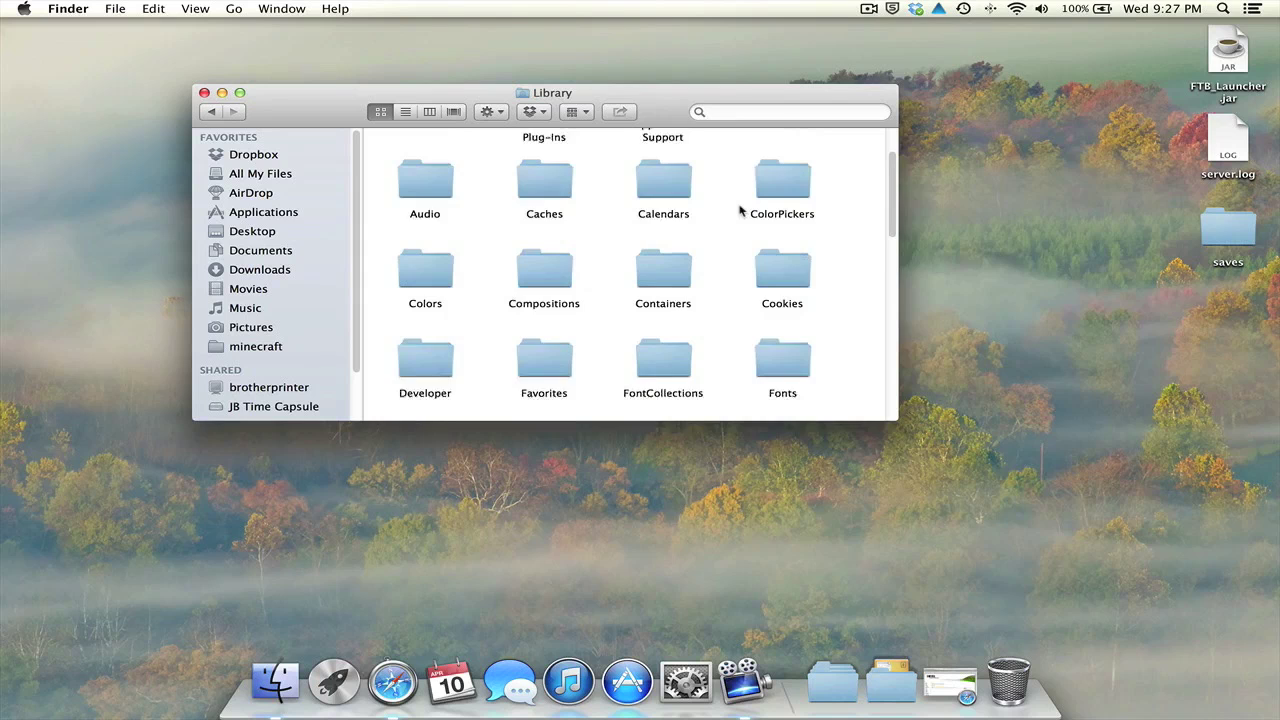
pyautogui.scroll(-4, 740, 210)
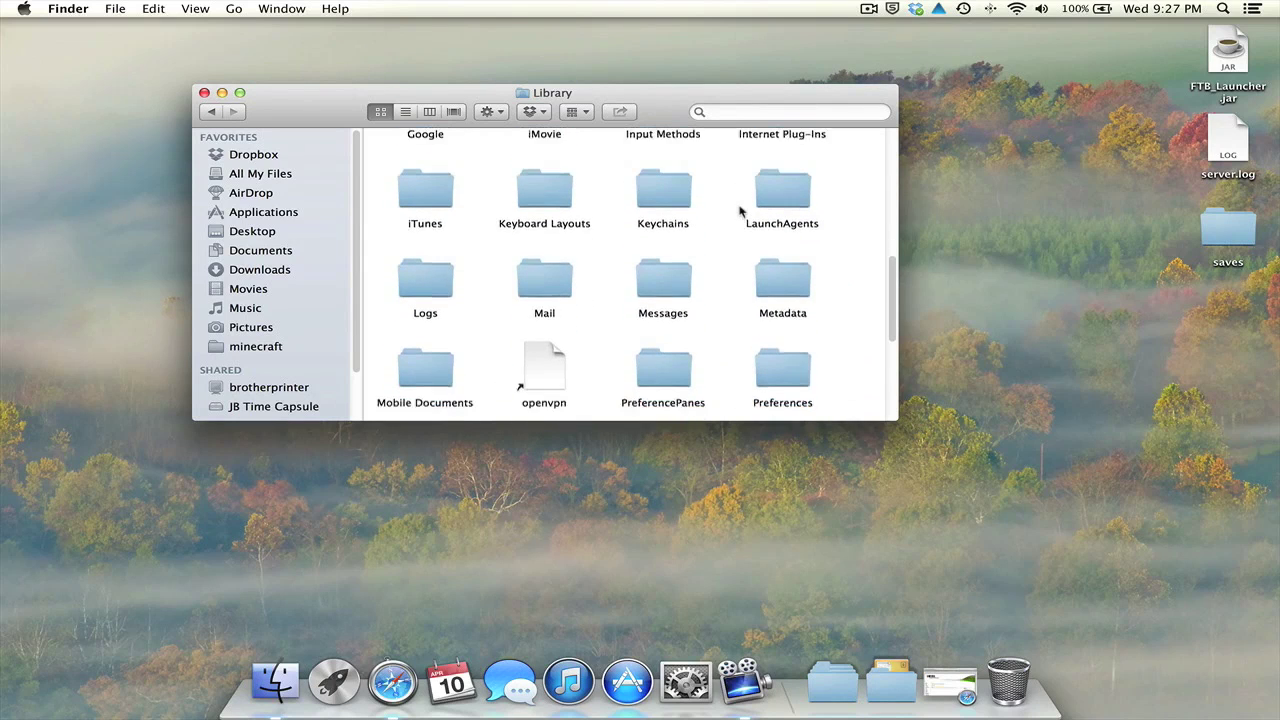
pyautogui.scroll(-3, 740, 210)
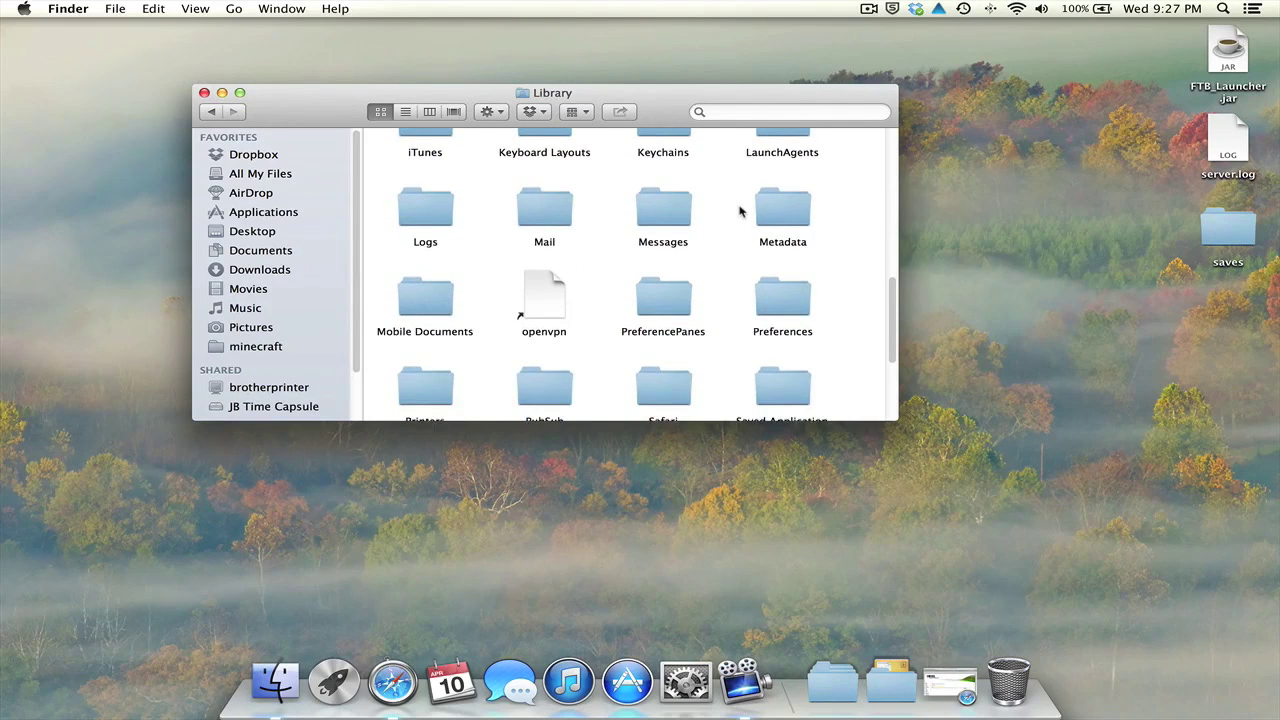
pyautogui.scroll(5, 740, 210)
pyautogui.scroll(6, 740, 210)
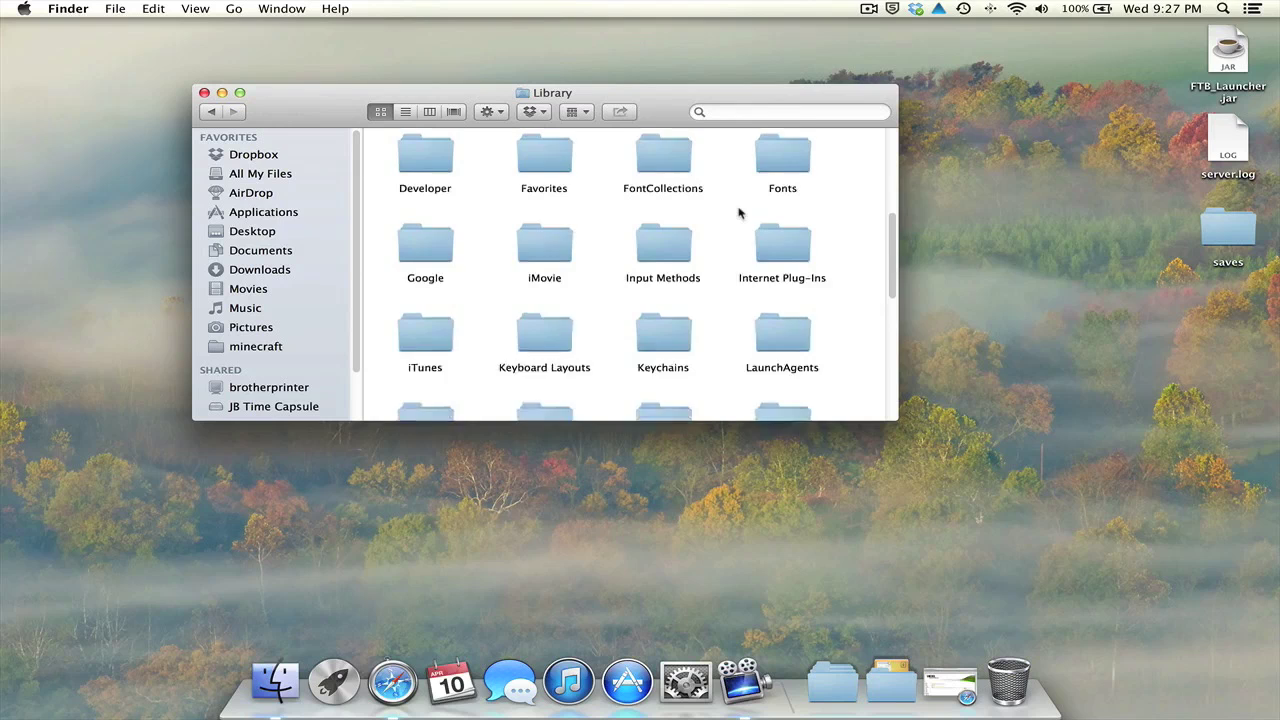
pyautogui.scroll(1, 684, 220)
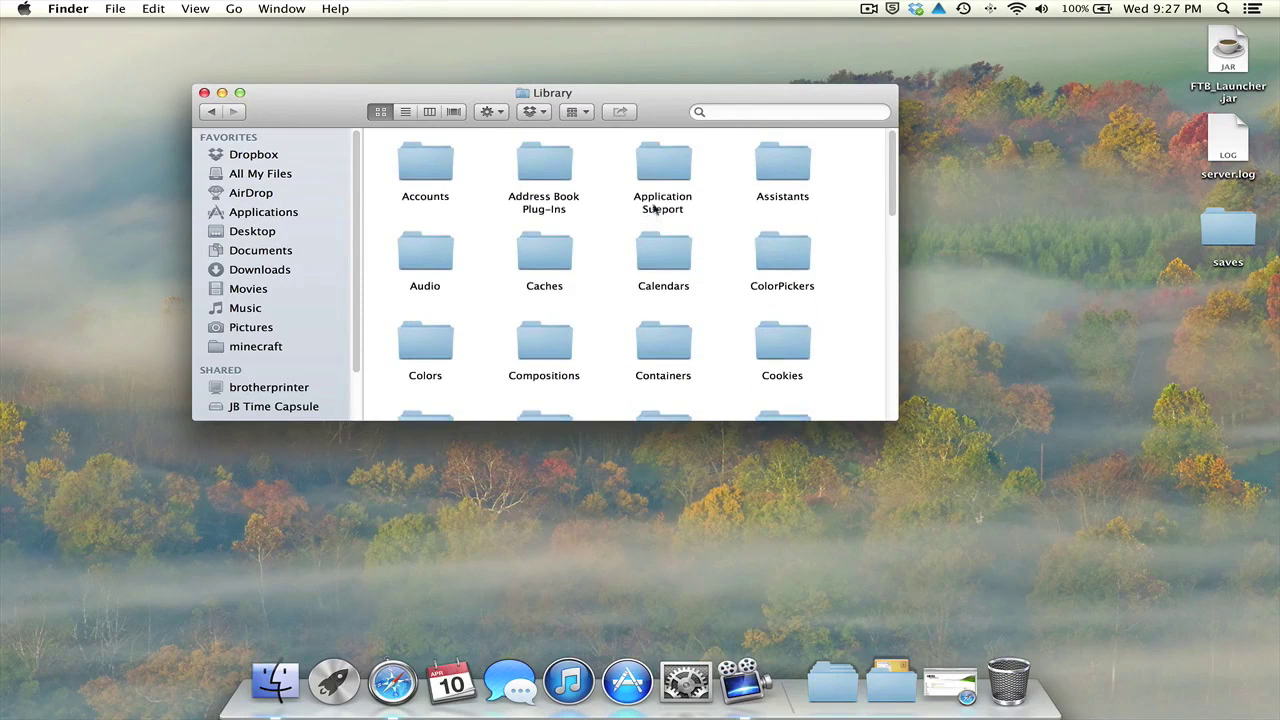
pyautogui.doubleClick(672, 165)
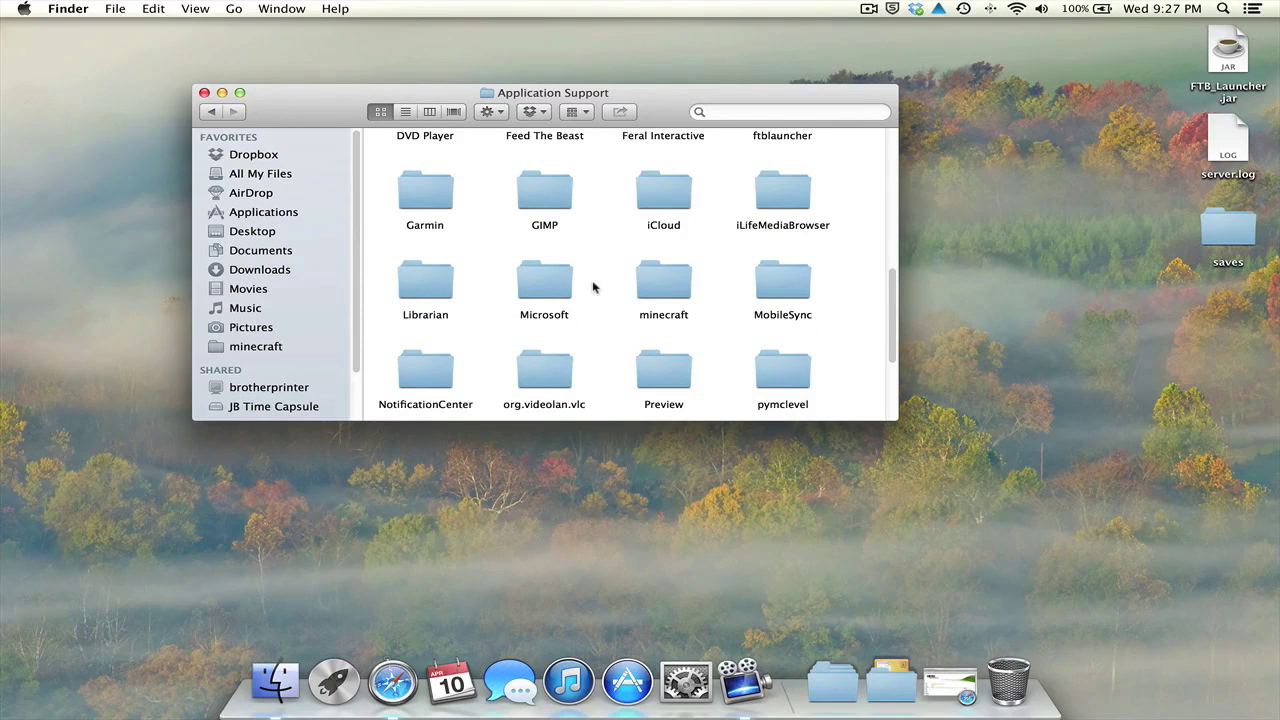
# Go into minecraft > bin > natives to show the openal.dylib files.
pyautogui.scroll(-3, 593, 288)
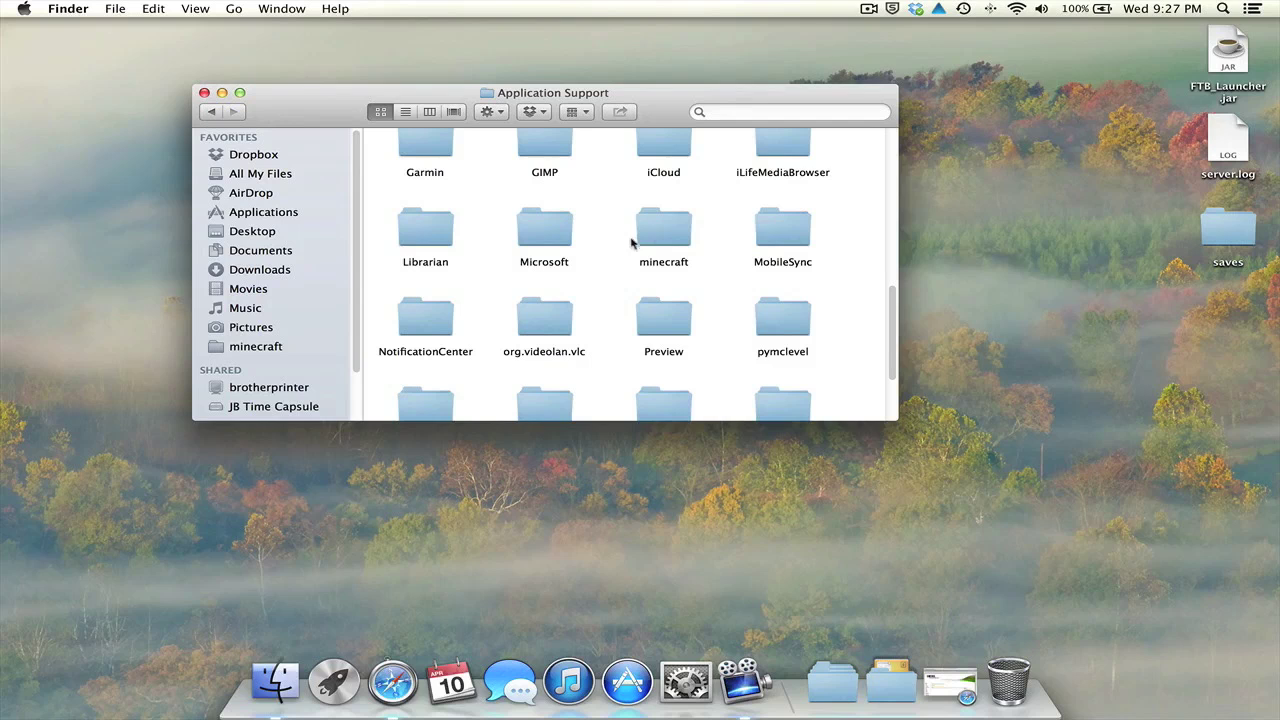
pyautogui.doubleClick(677, 219)
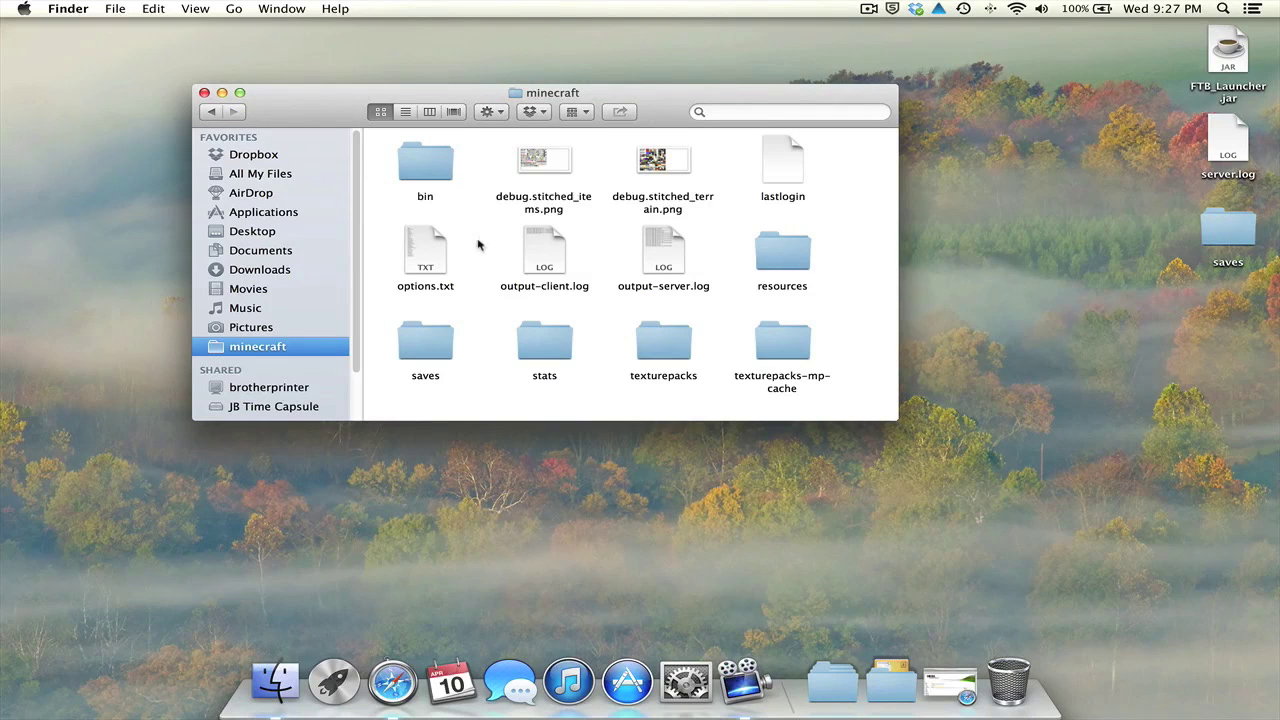
pyautogui.doubleClick(437, 175)
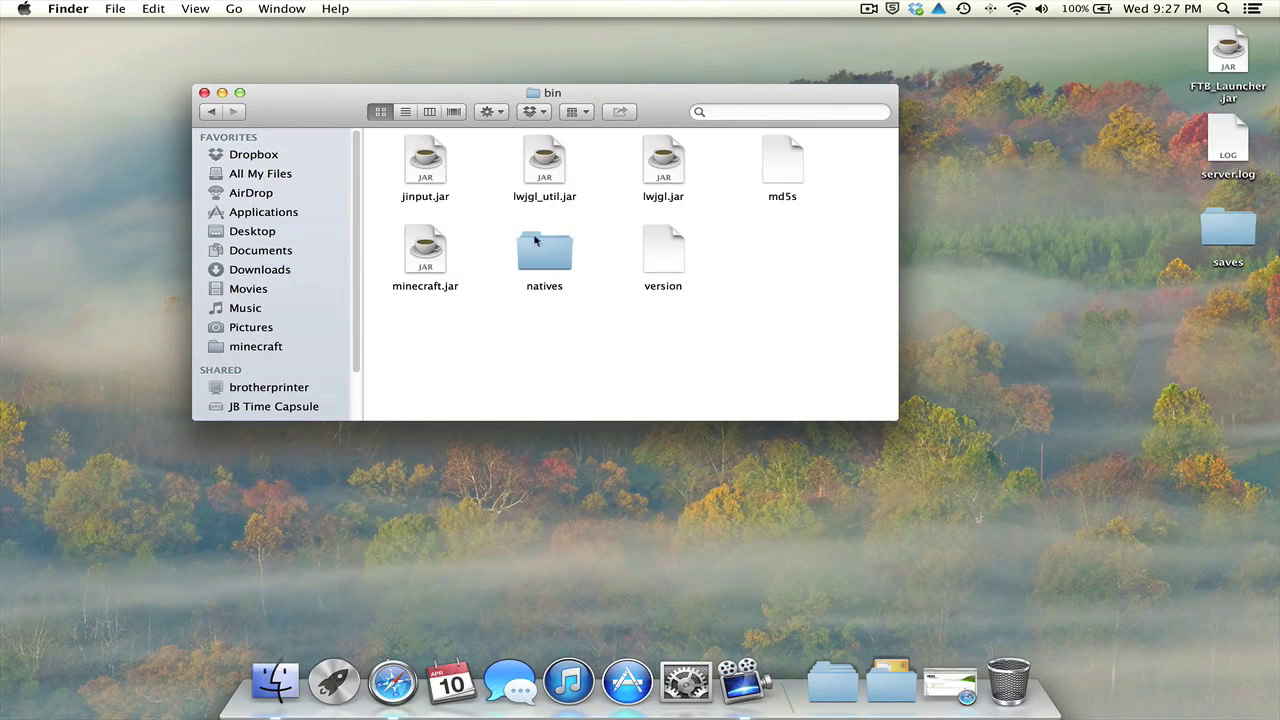
pyautogui.doubleClick(557, 258)
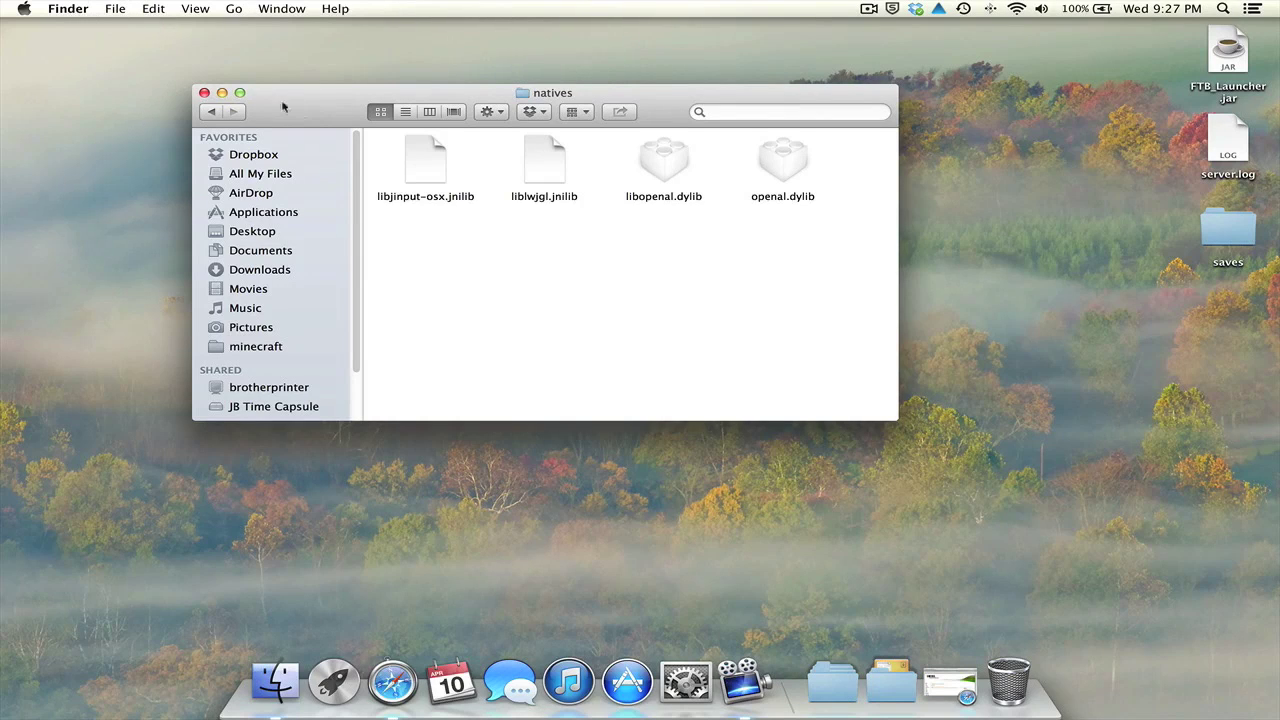
pyautogui.moveTo(283, 107); pyautogui.dragTo(215, 89)
# Open a second Finder window beside natives showing Downloads/lwjgl-2.8.5.
pyautogui.click(72, 10)
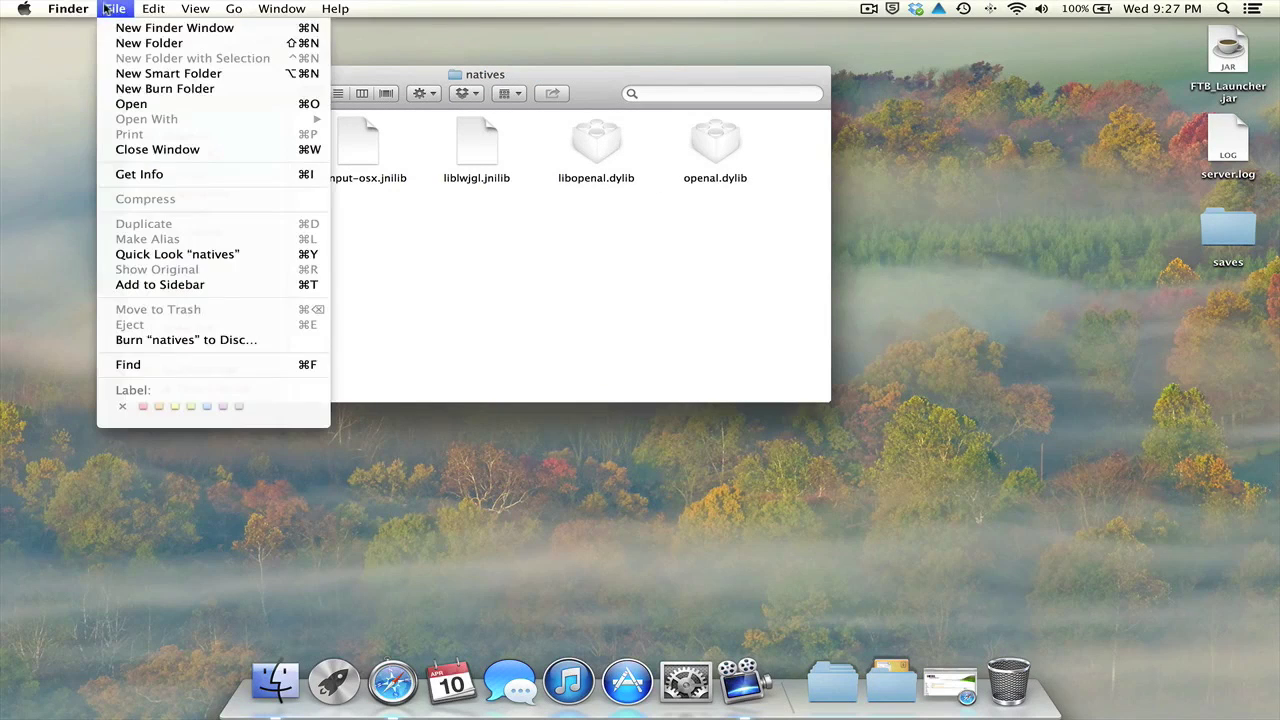
pyautogui.click(150, 27)
pyautogui.moveTo(649, 93); pyautogui.dragTo(976, 121)
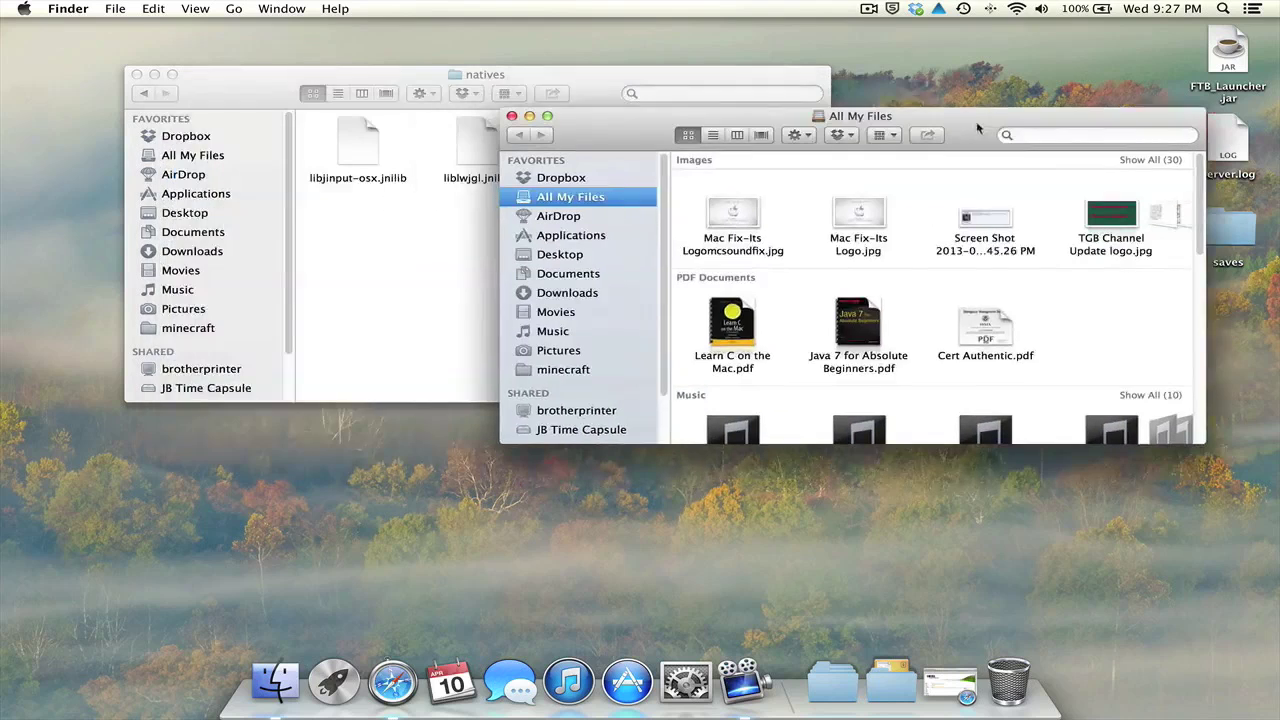
pyautogui.click(542, 294)
pyautogui.doubleClick(838, 200)
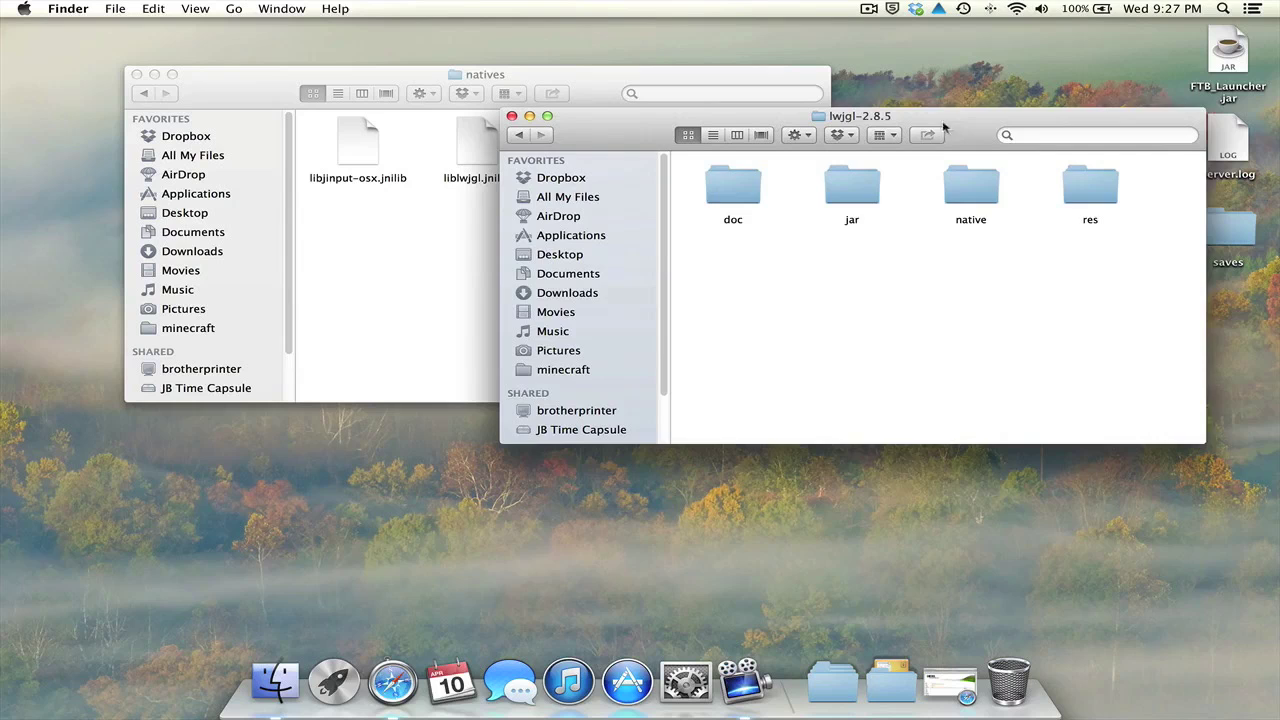
pyautogui.moveTo(958, 130); pyautogui.dragTo(962, 146)
# Open LWJGL's native/macosx folder and move Minecraft's old openal.dylib to the desktop as backup.
pyautogui.doubleClick(975, 218)
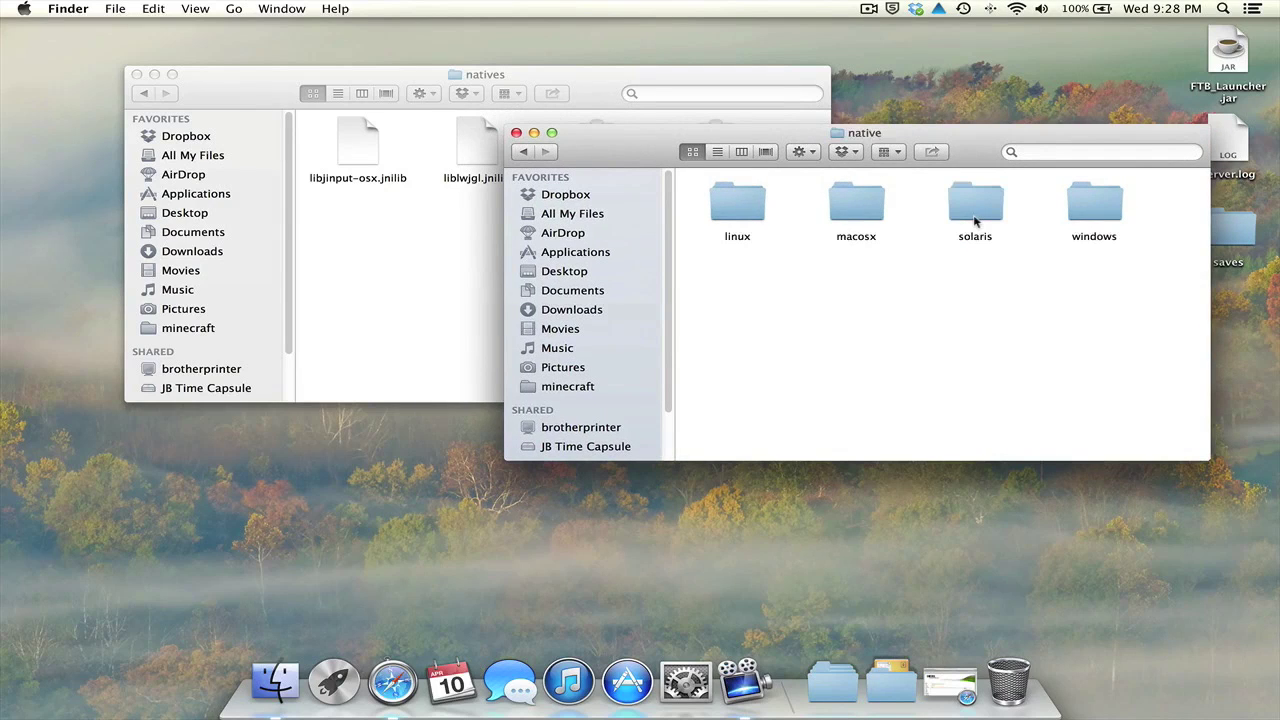
pyautogui.doubleClick(850, 203)
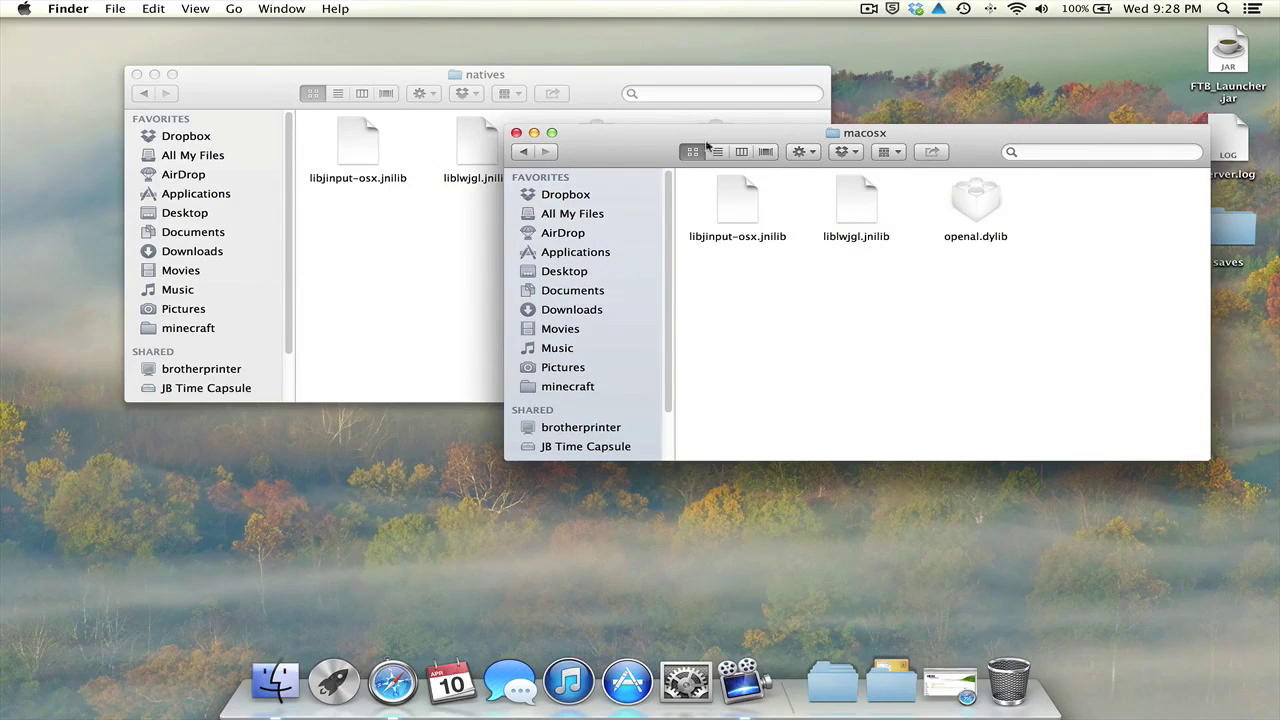
pyautogui.moveTo(706, 146); pyautogui.dragTo(557, 396)
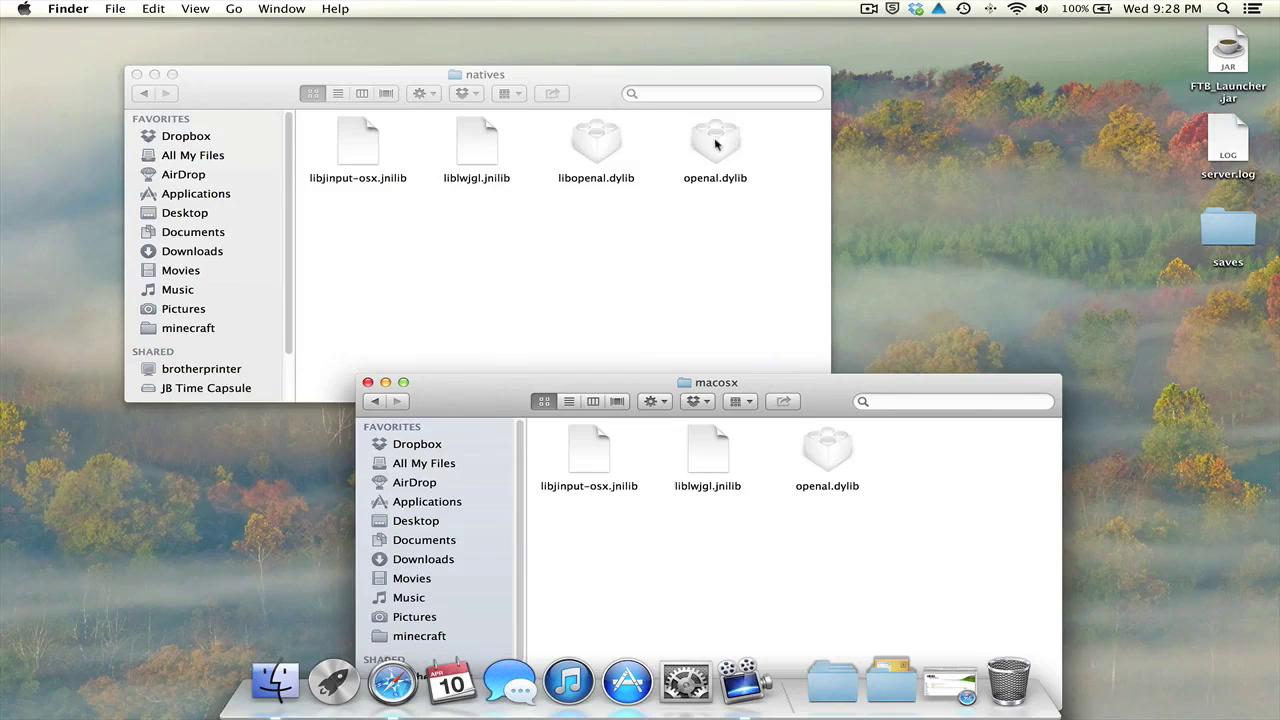
pyautogui.rightClick(713, 146)
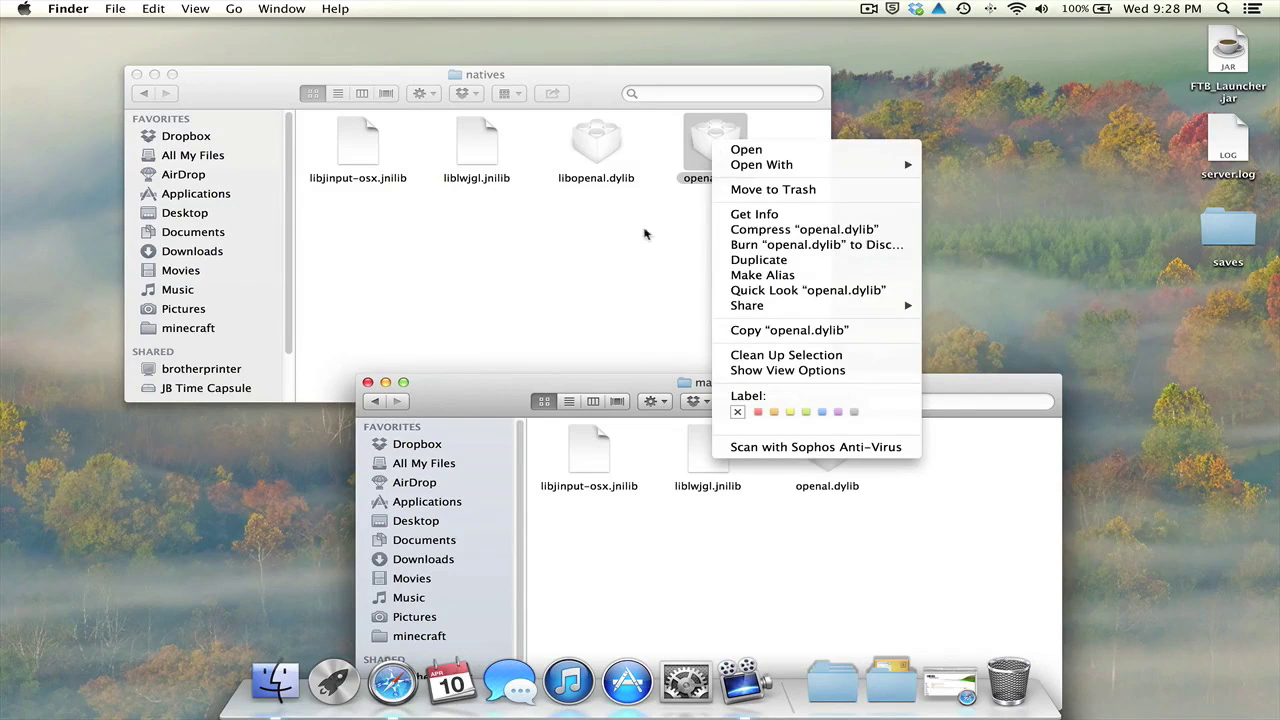
pyautogui.click(732, 135)
pyautogui.moveTo(713, 150); pyautogui.dragTo(990, 180)
# Put LWJGL 2.8.5's macosx openal.dylib into Minecraft's natives folder and close the macosx window.
pyautogui.moveTo(447, 392); pyautogui.dragTo(443, 371)
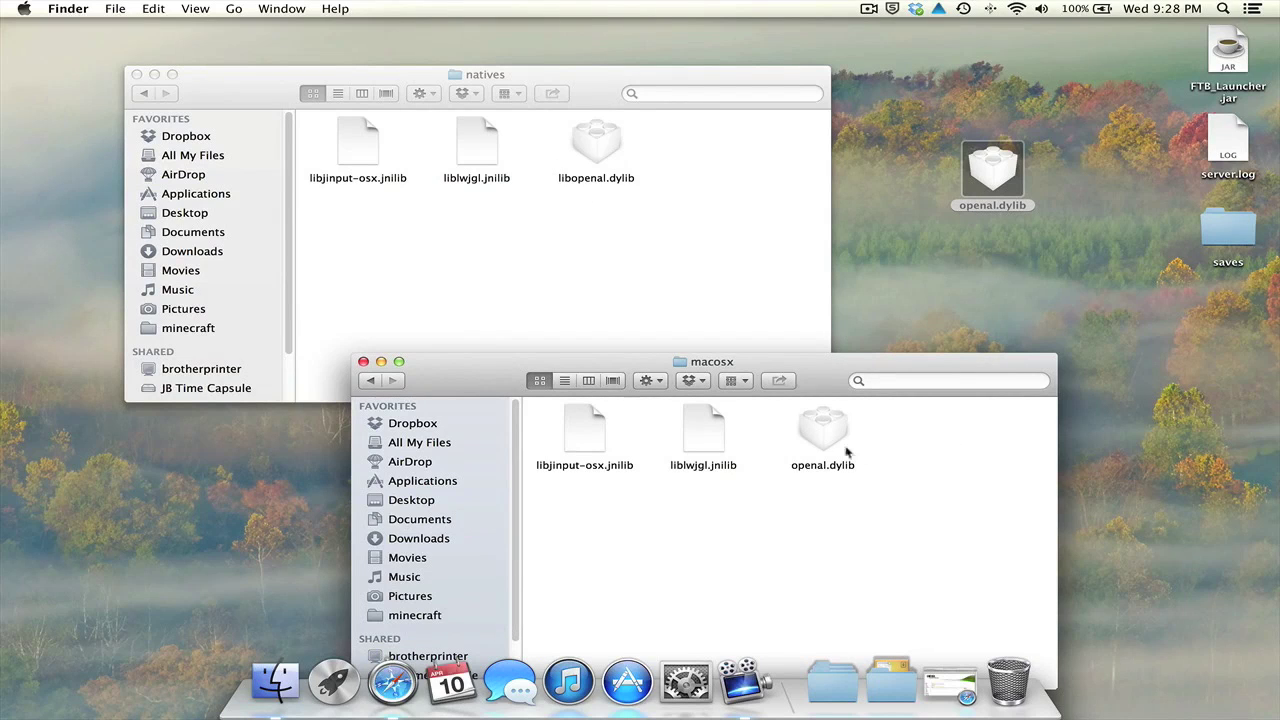
pyautogui.moveTo(828, 432); pyautogui.dragTo(714, 148)
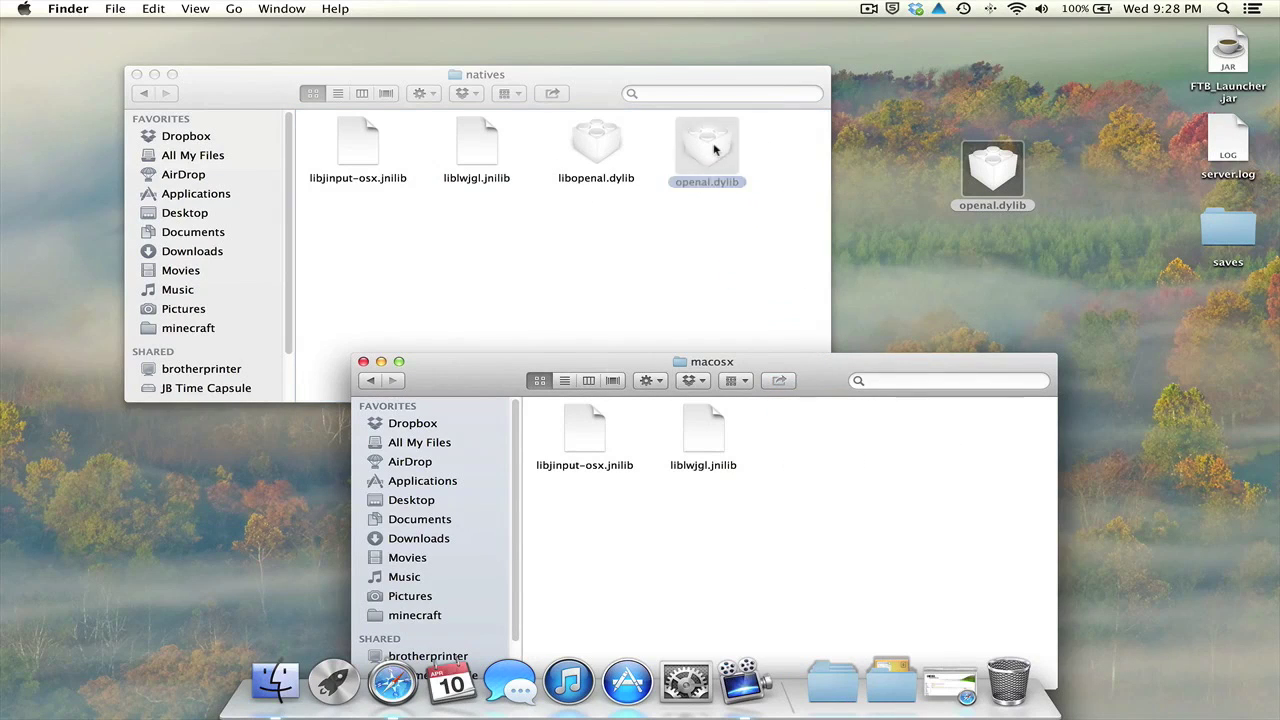
pyautogui.click(363, 361)
pyautogui.rightClick(567, 289)
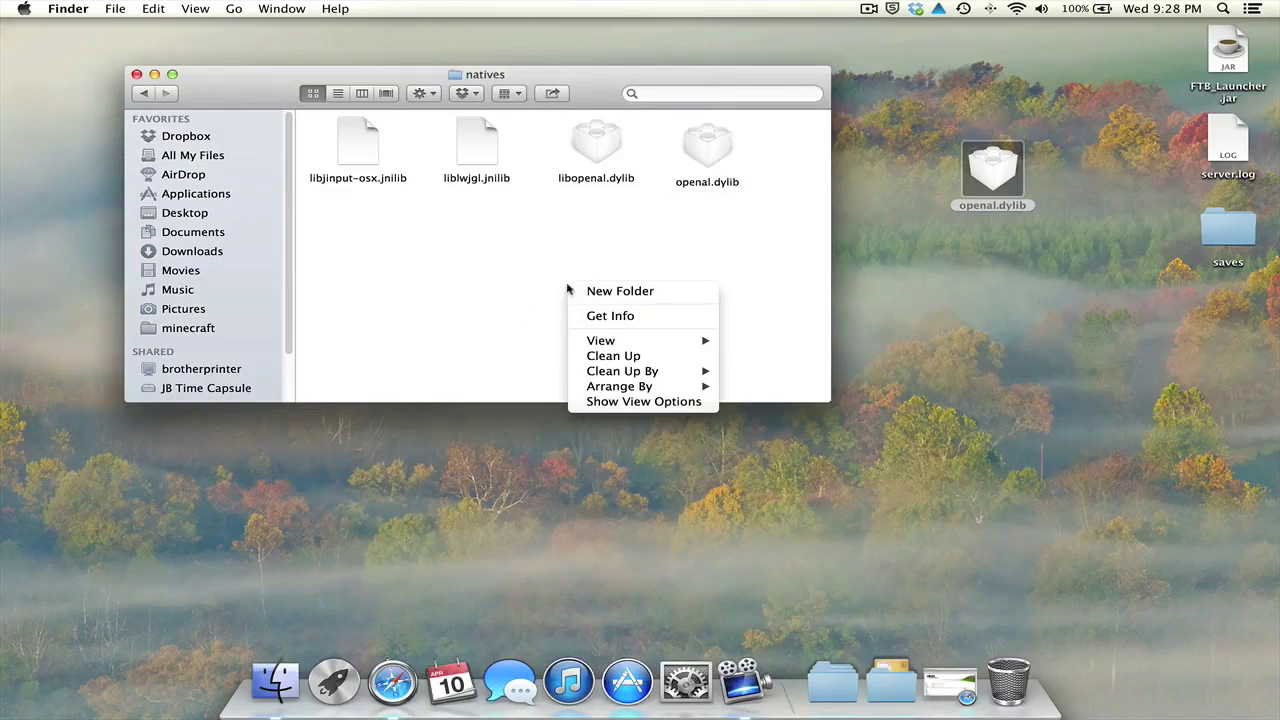
# Clean Up the natives icons and place the backup openal.dylib at the desktop's right edge.
pyautogui.click(613, 356)
pyautogui.moveTo(580, 80); pyautogui.dragTo(633, 91)
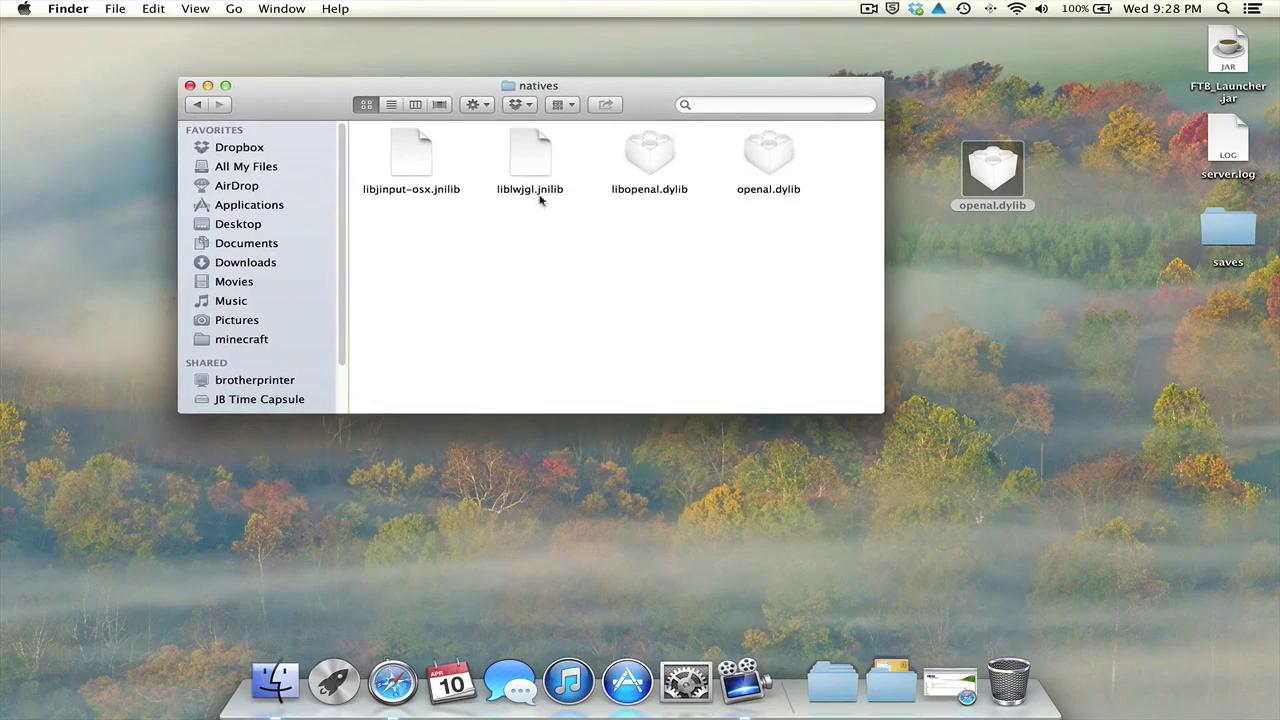
pyautogui.moveTo(1003, 178); pyautogui.dragTo(1003, 178)
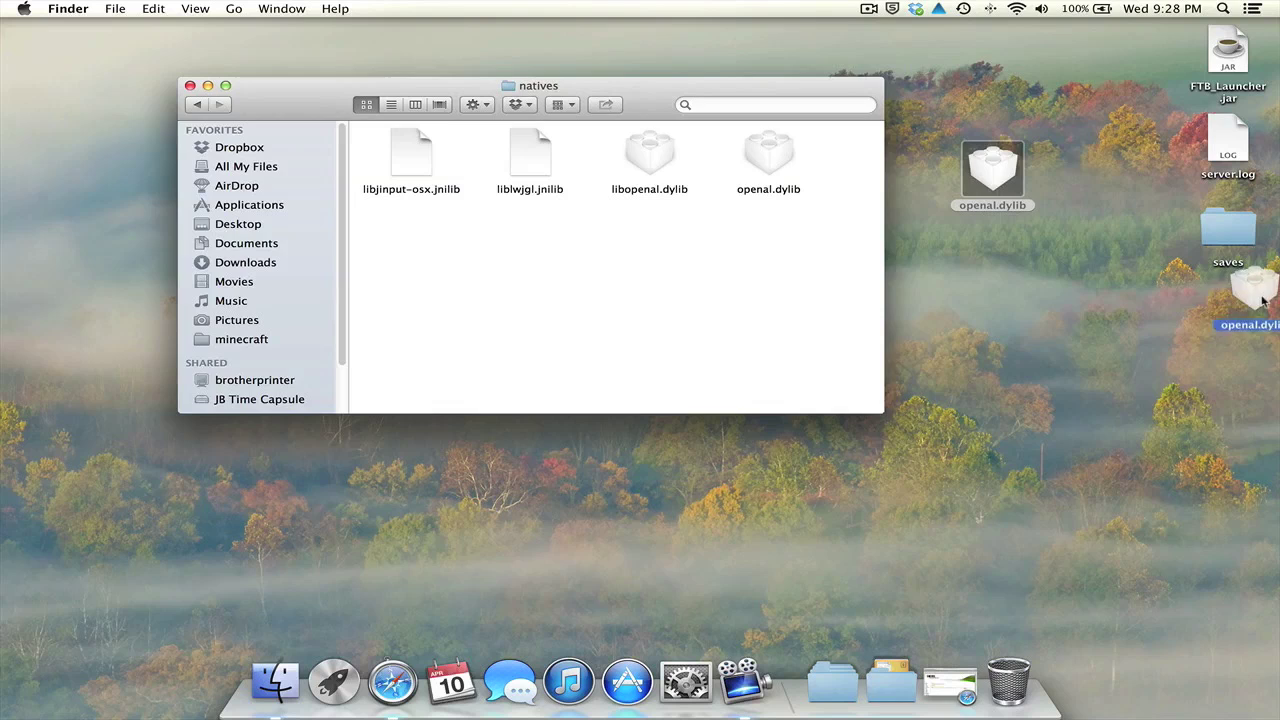
# Navigate back up through bin to the minecraft folder, then close the Finder window.
pyautogui.click(280, 88)
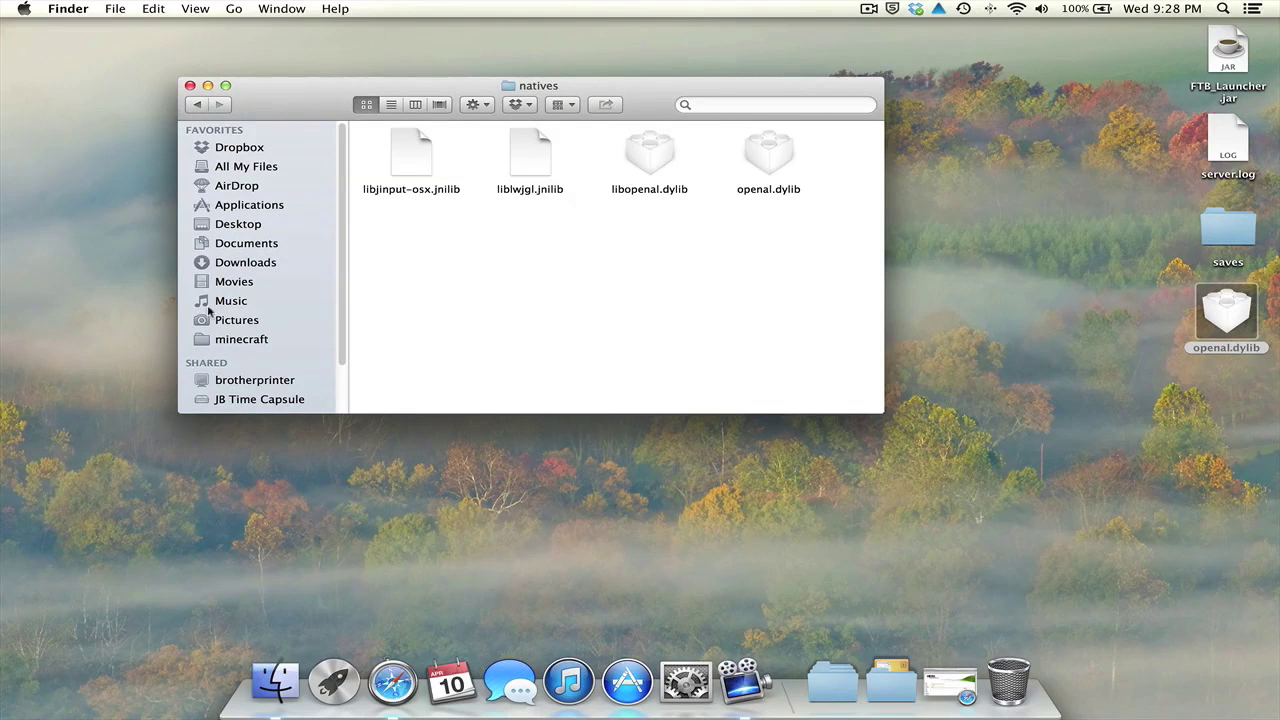
pyautogui.click(199, 113)
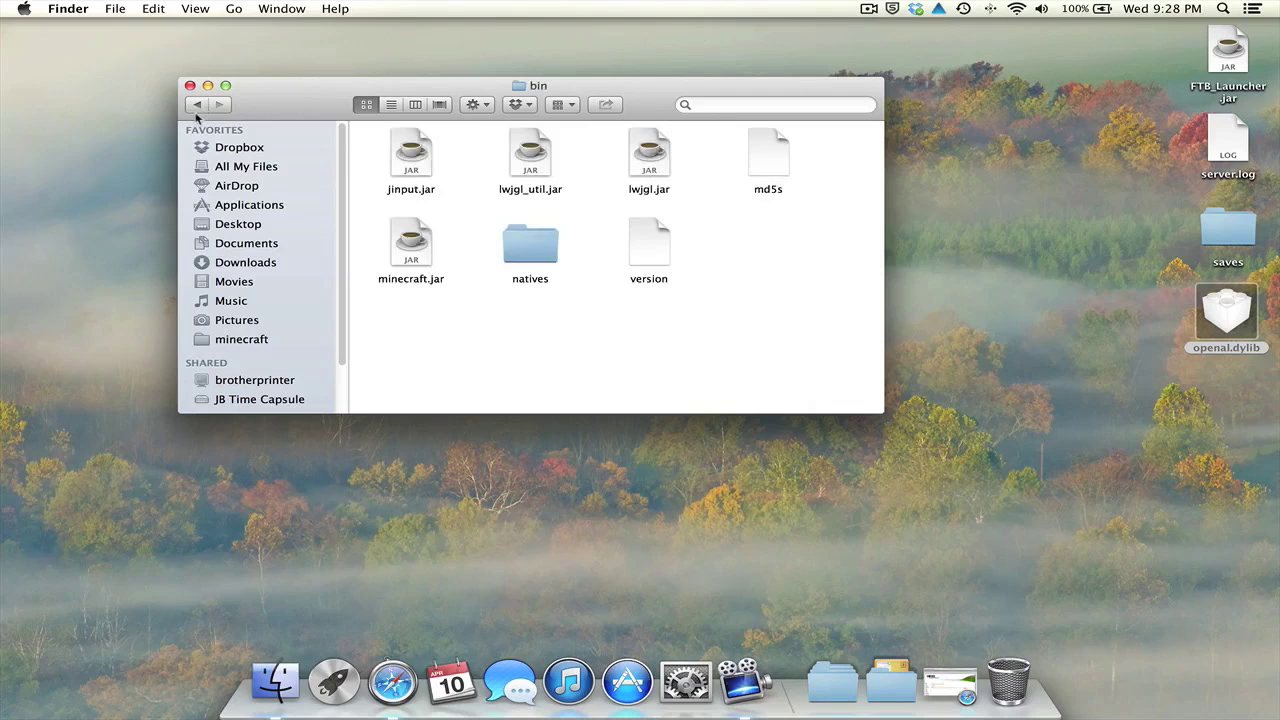
pyautogui.click(197, 113)
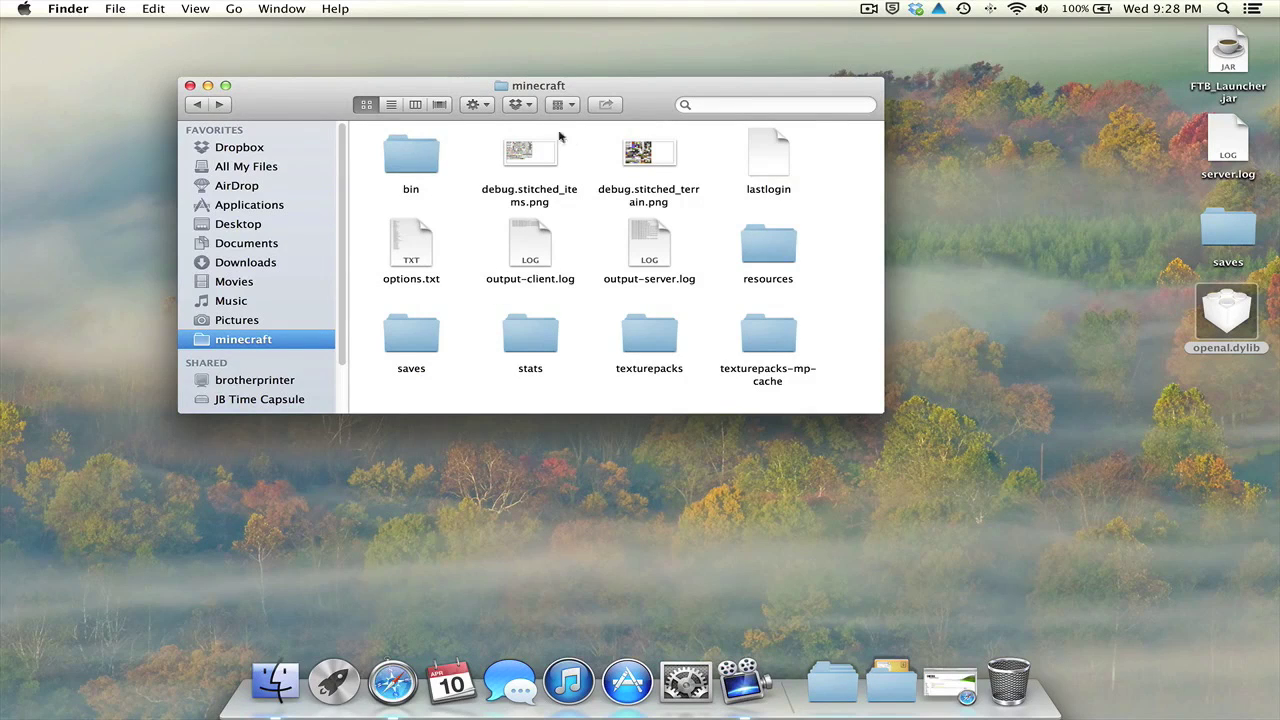
pyautogui.click(197, 104)
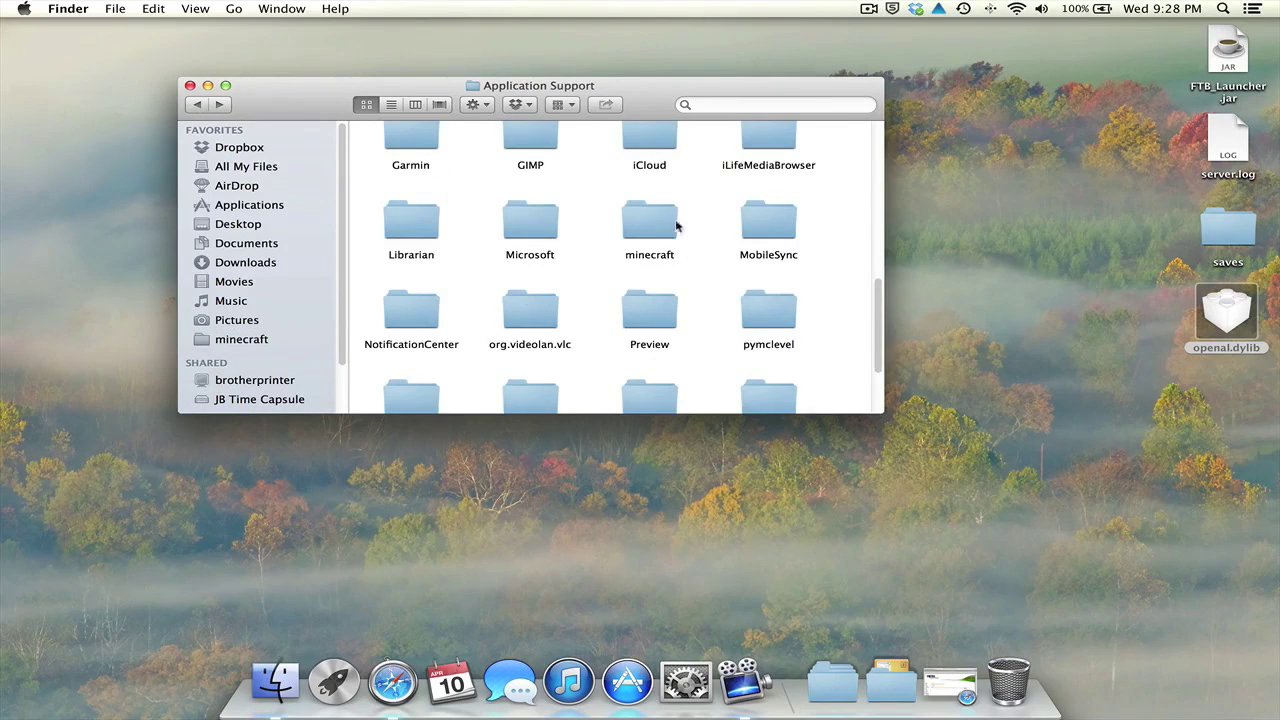
pyautogui.click(211, 342)
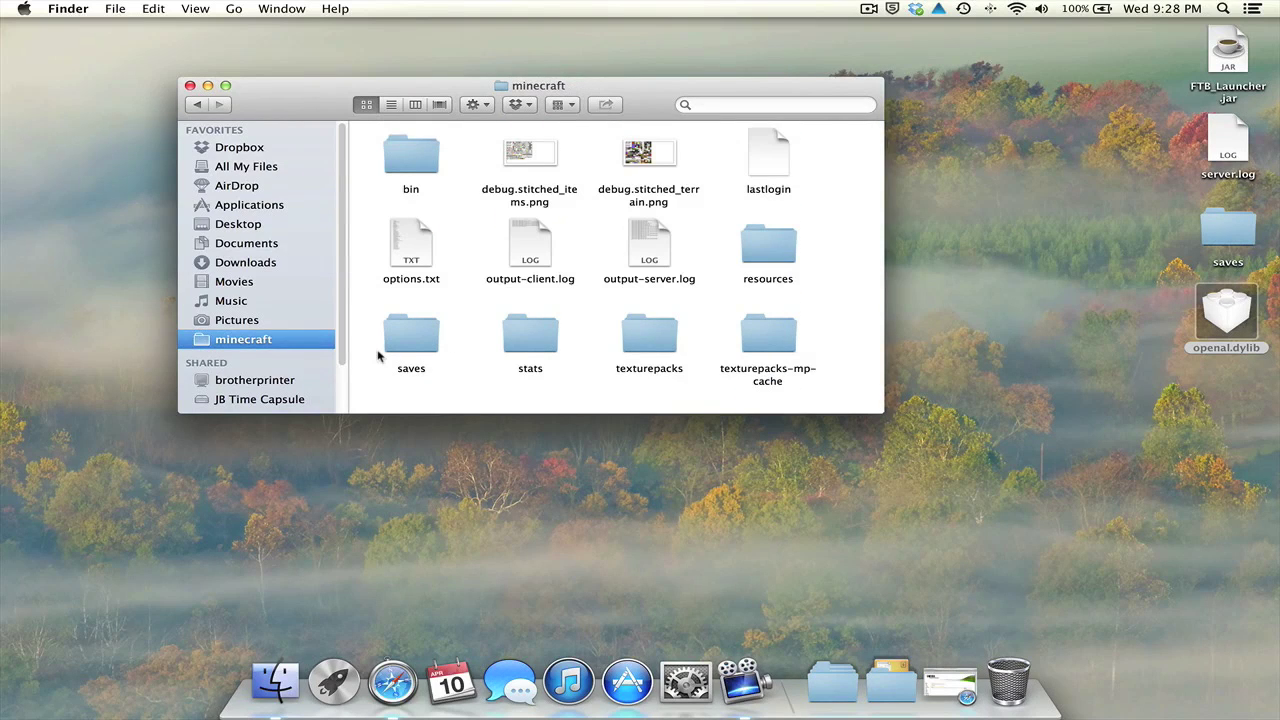
pyautogui.click(190, 86)
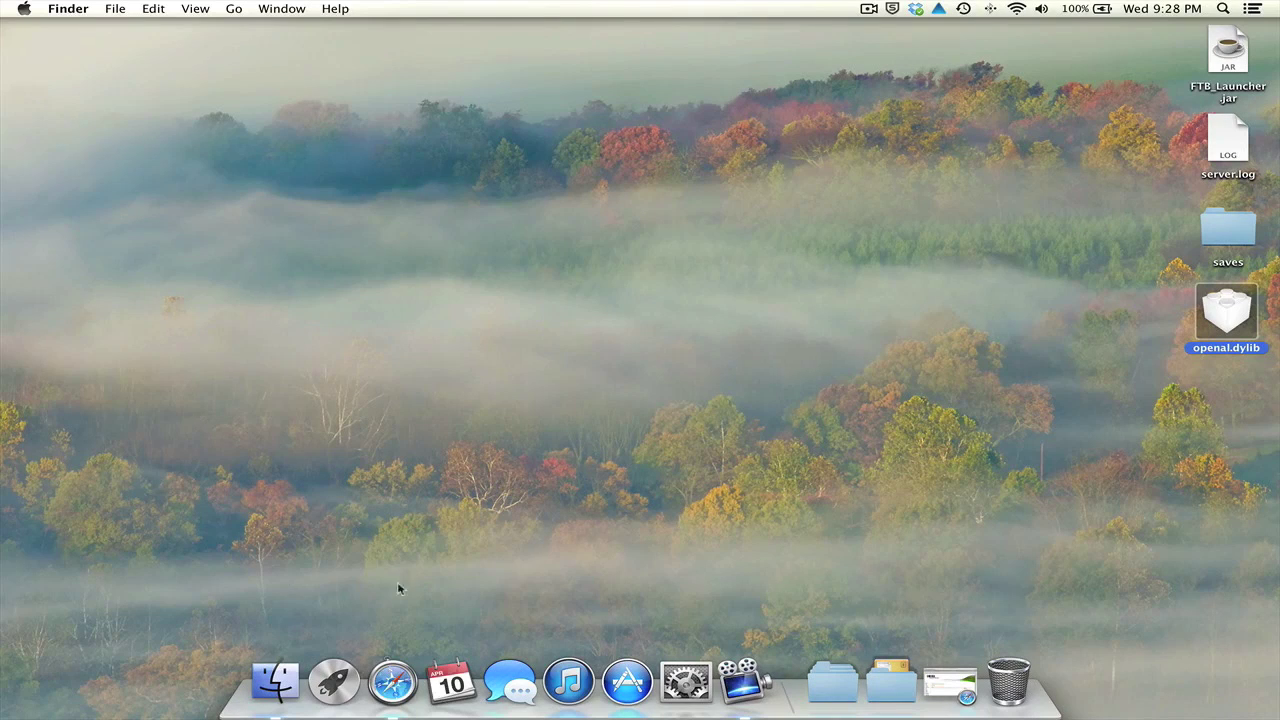
# Launch Minecraft from Launchpad, log in, maximize the window and play Sound Test World.
pyautogui.click(334, 682)
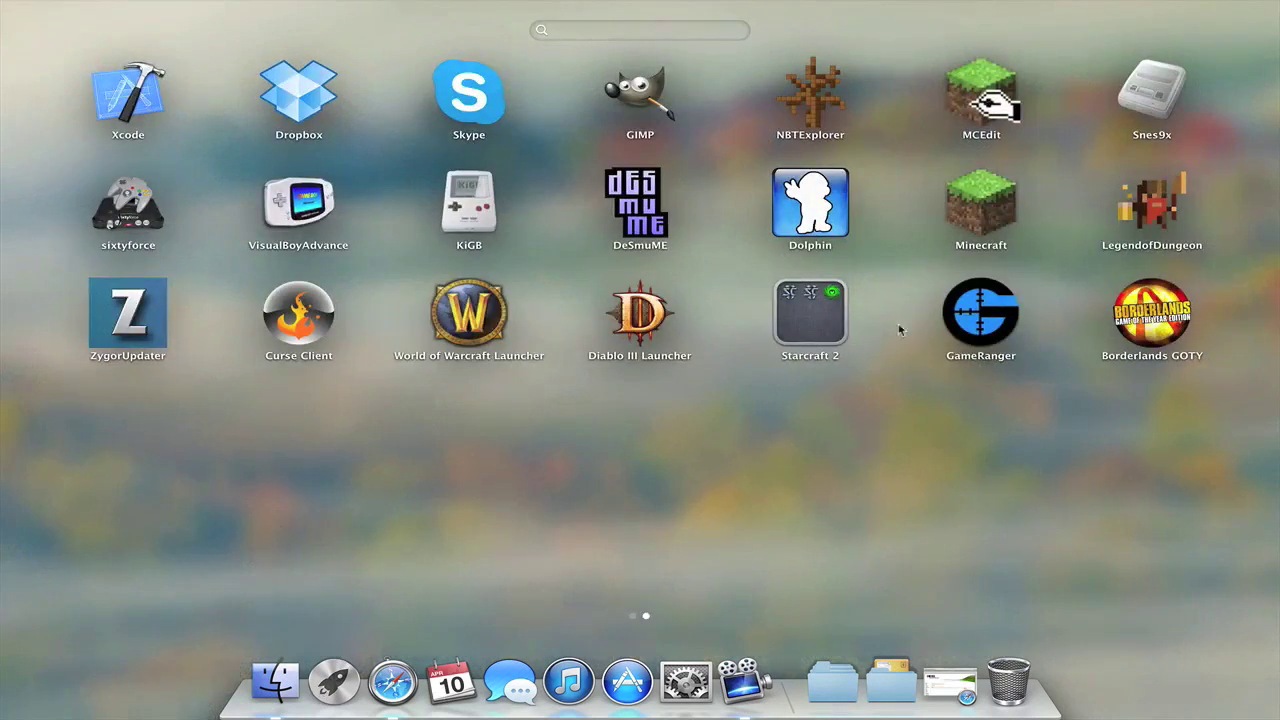
pyautogui.click(983, 200)
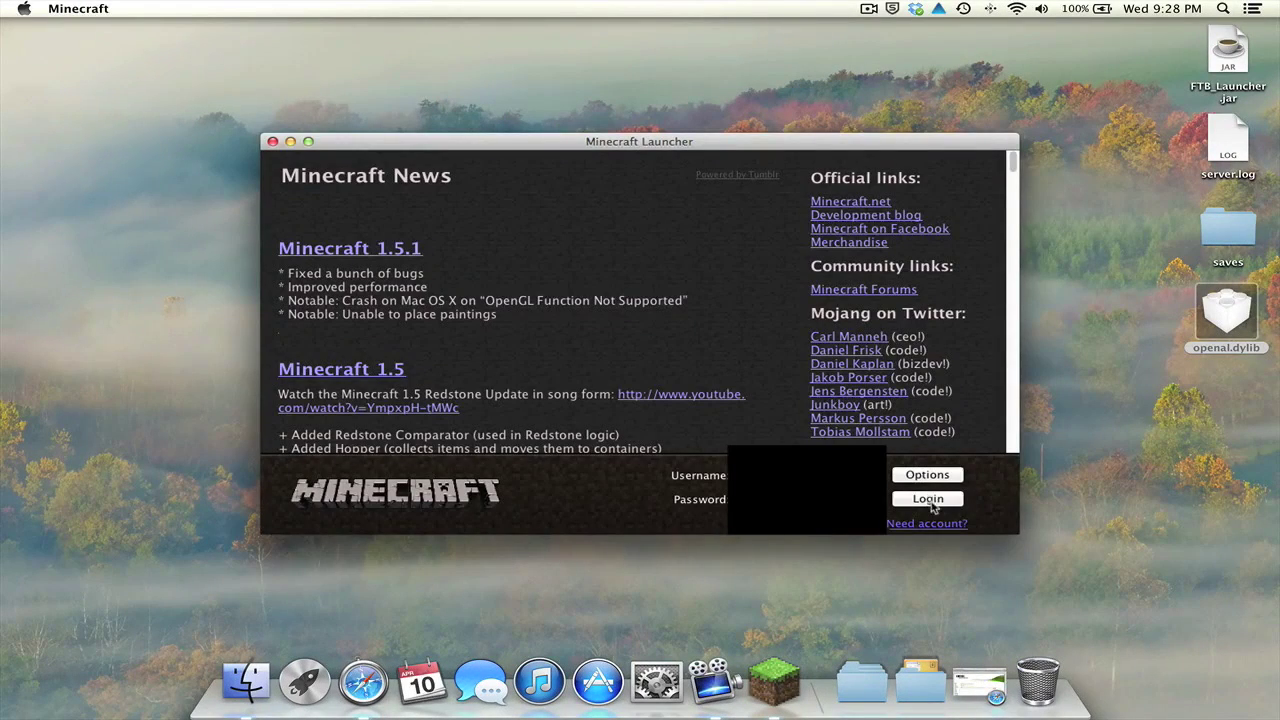
pyautogui.click(930, 503)
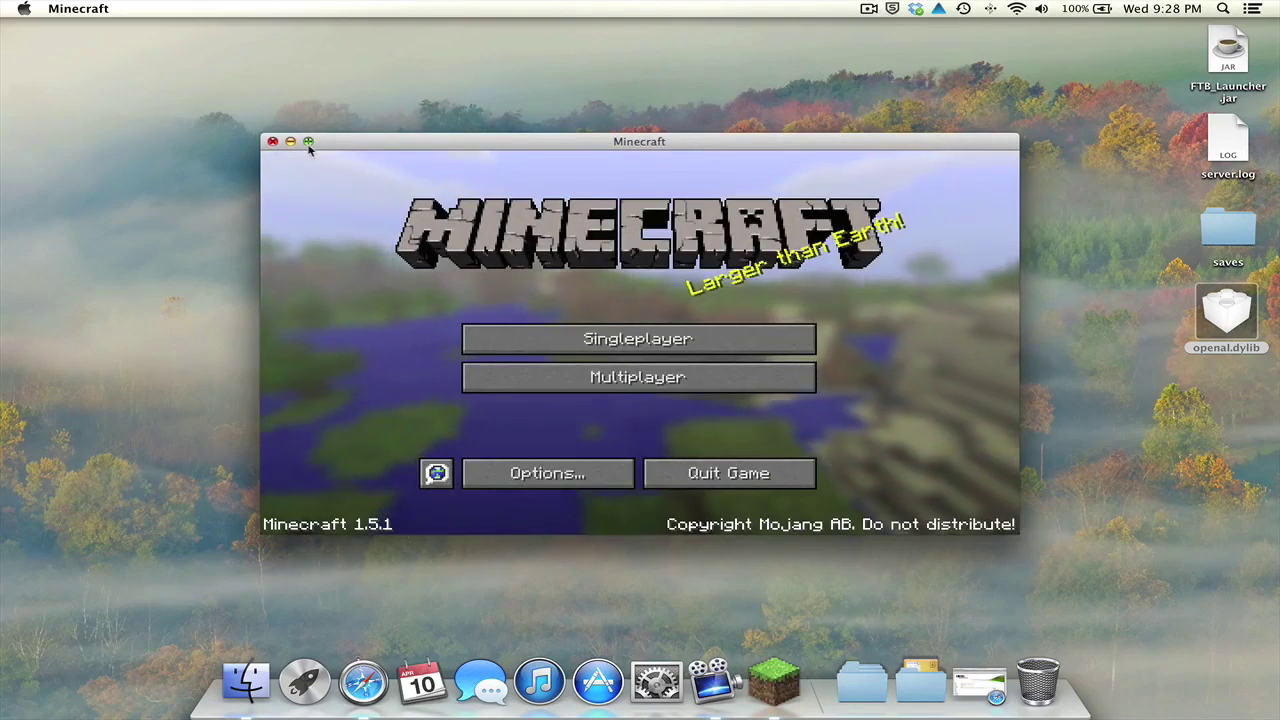
pyautogui.click(308, 142)
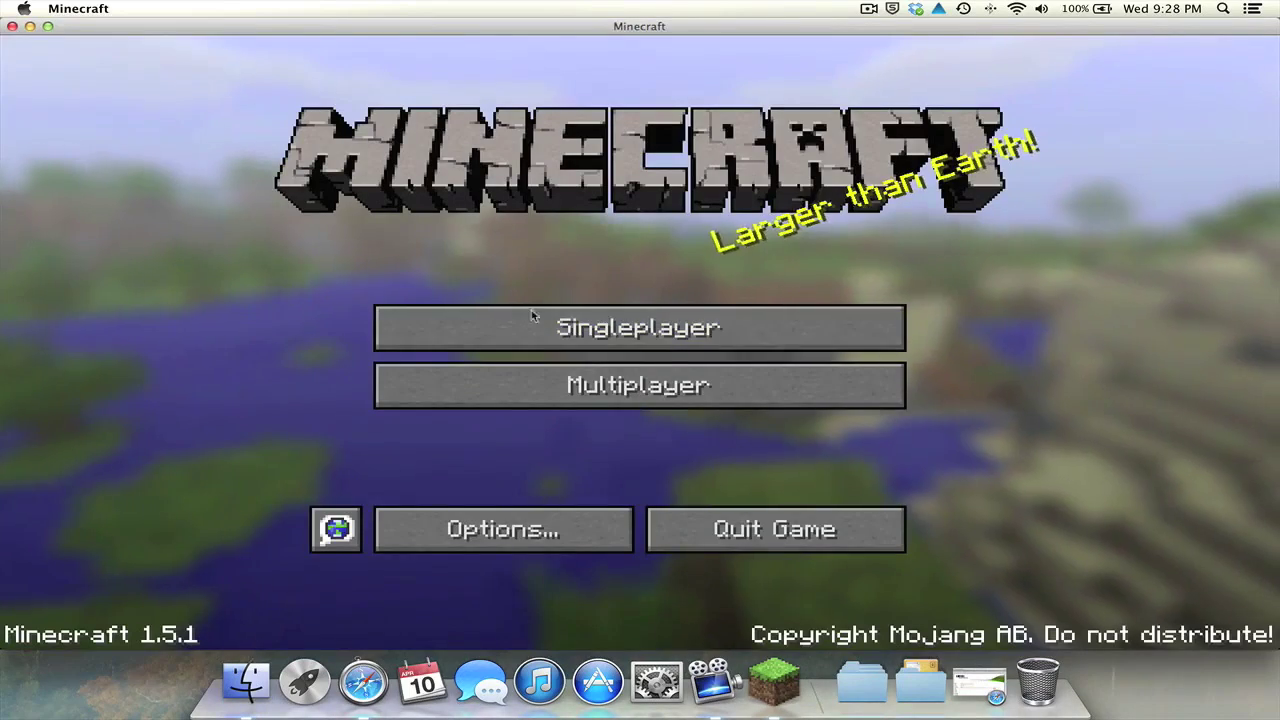
pyautogui.click(541, 326)
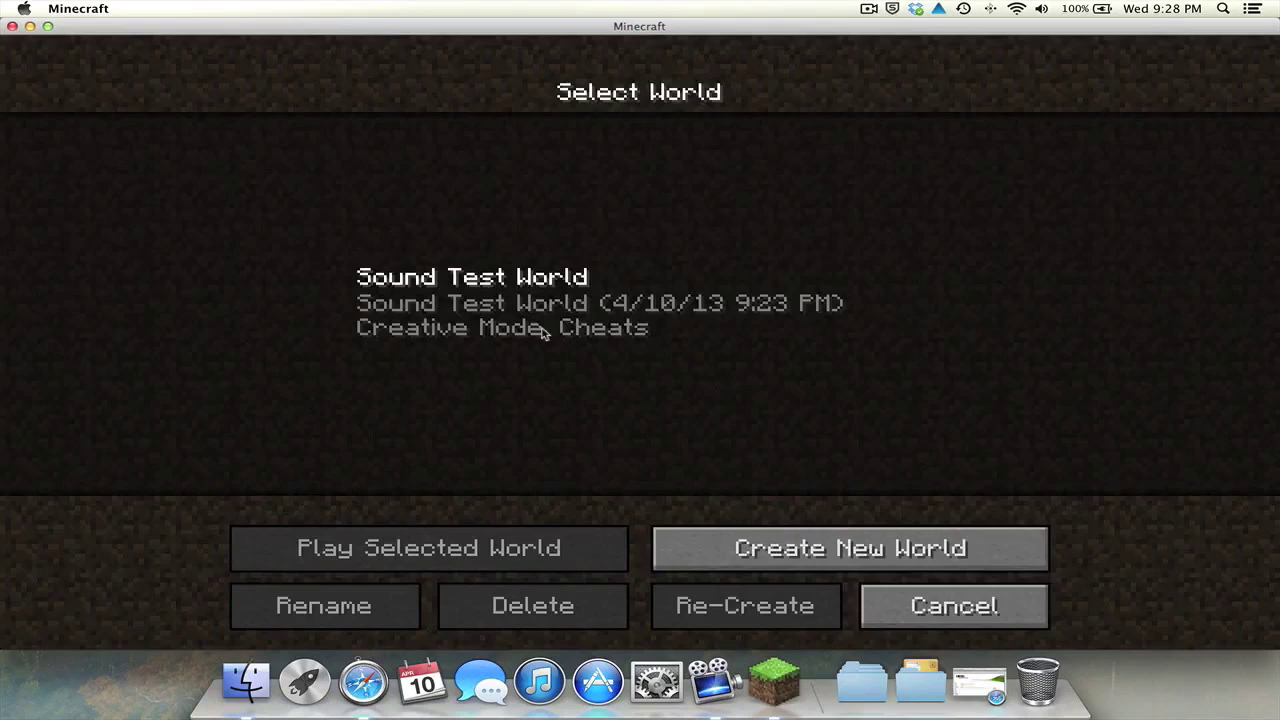
pyautogui.click(428, 288)
pyautogui.click(411, 556)
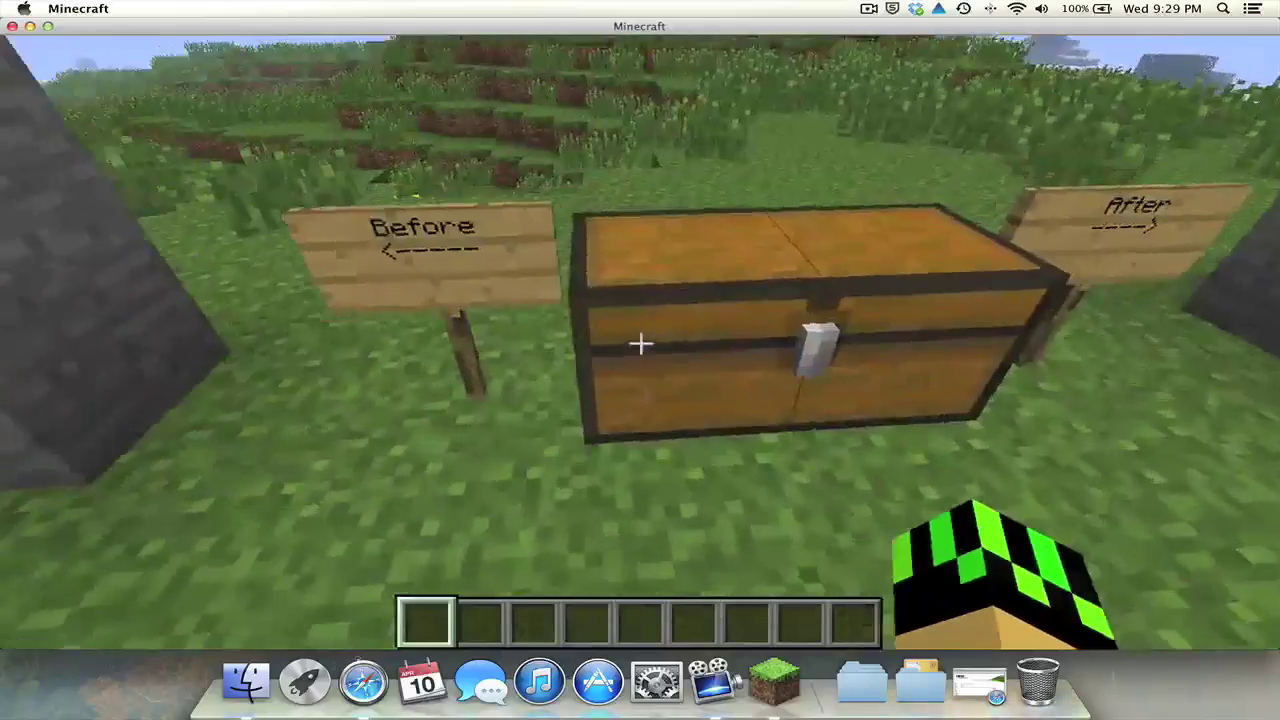
# Take the 64 torches, stone and oak planks from the chest into hotbar slots one to three.
pyautogui.rightClick(640, 343)
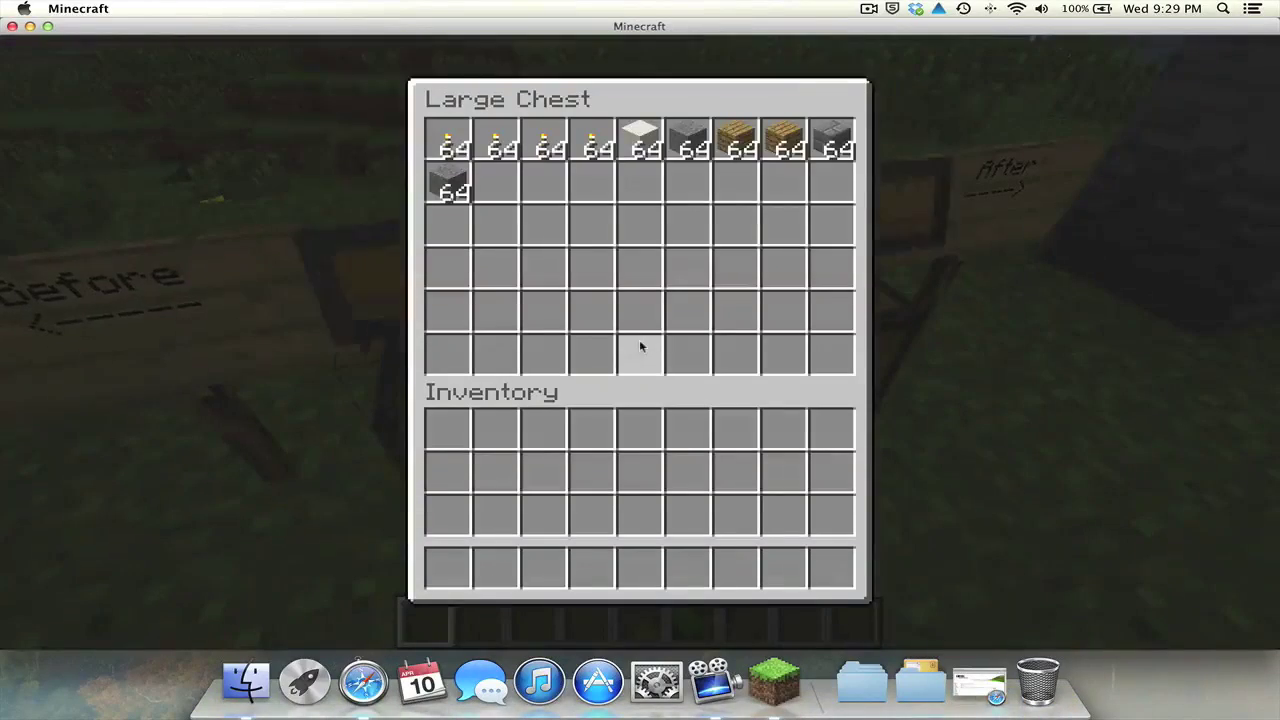
pyautogui.click(447, 141)
pyautogui.click(447, 567)
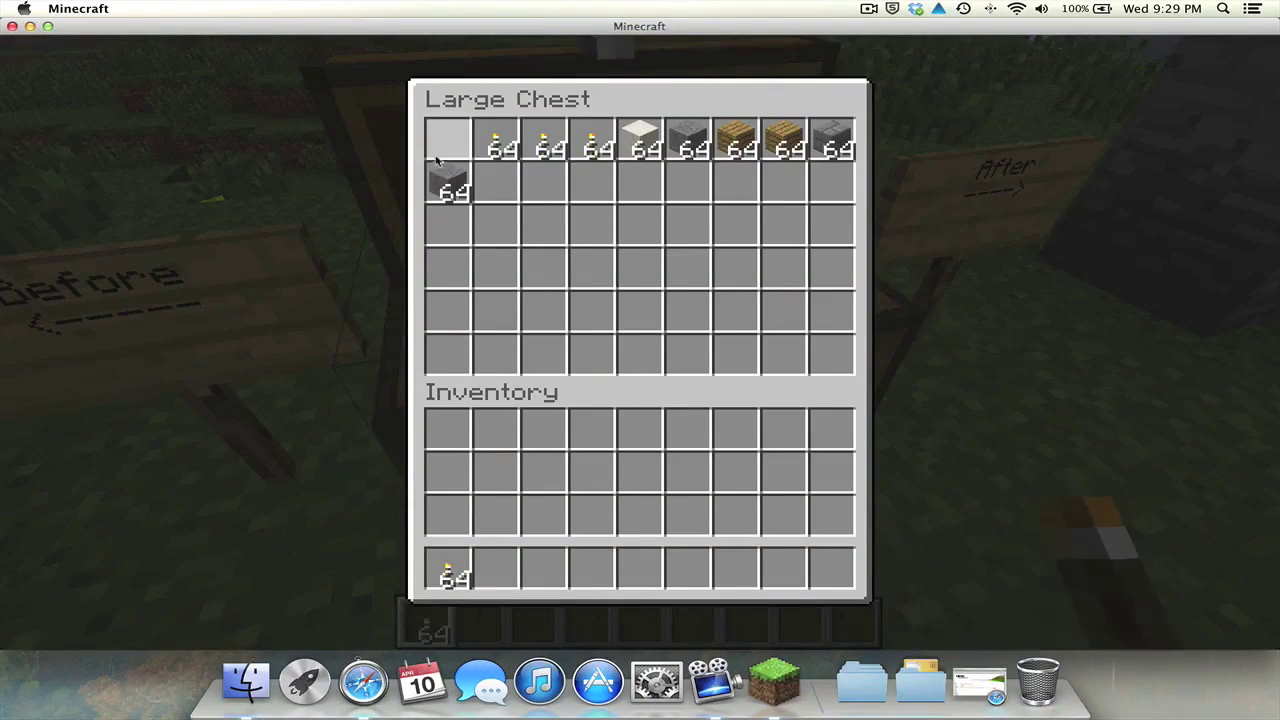
pyautogui.click(447, 185)
pyautogui.click(495, 567)
pyautogui.click(735, 141)
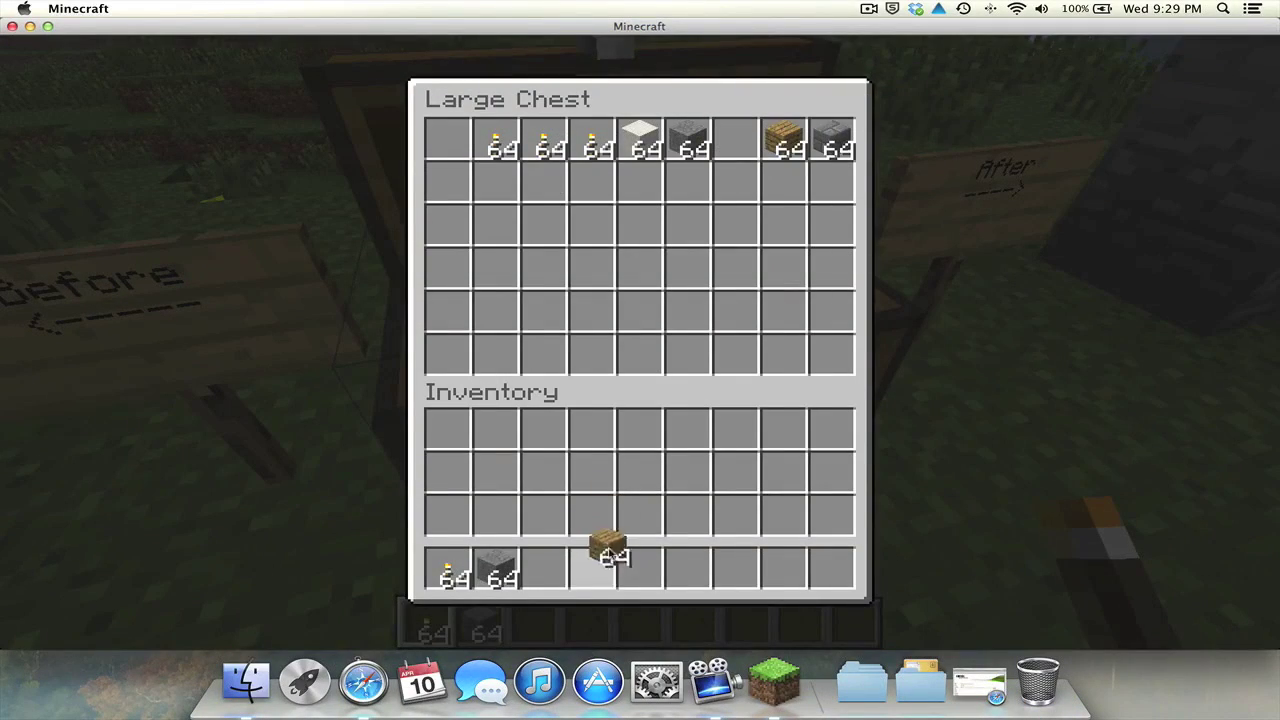
pyautogui.click(543, 567)
pyautogui.press('Escape')
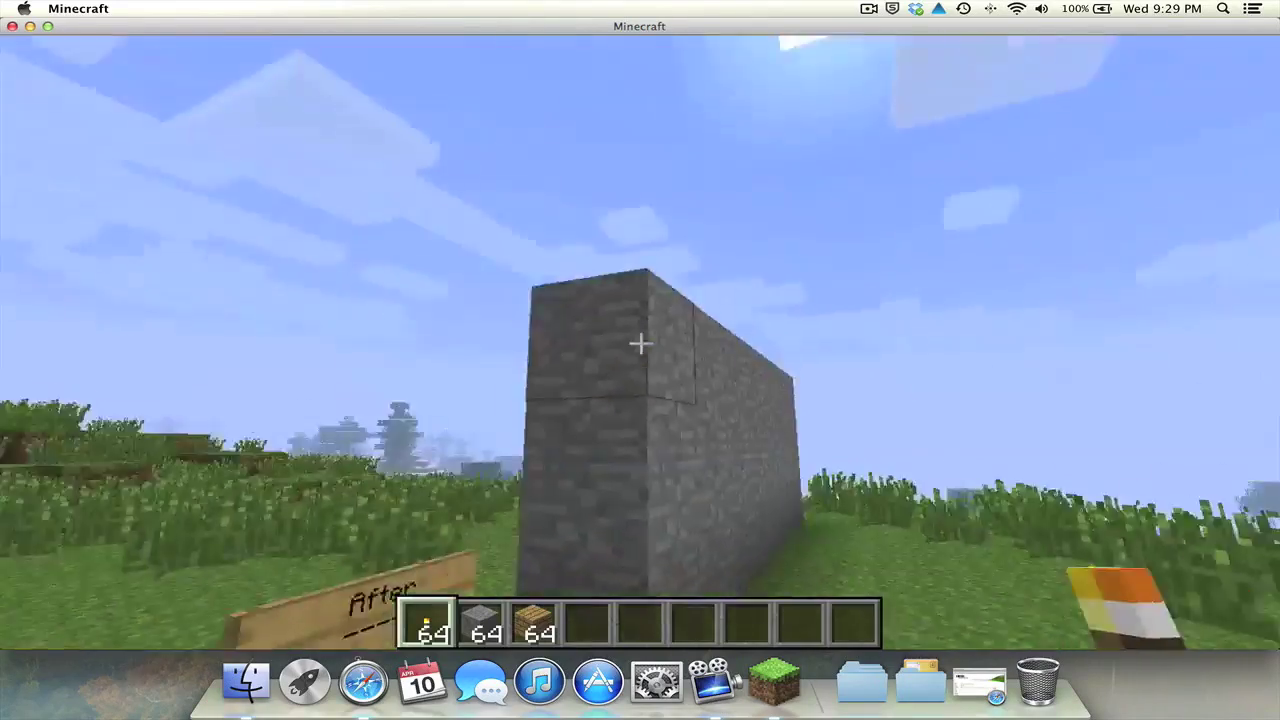
# Walk up to the stone wall and cover it with ten torches.
pyautogui.press('w')
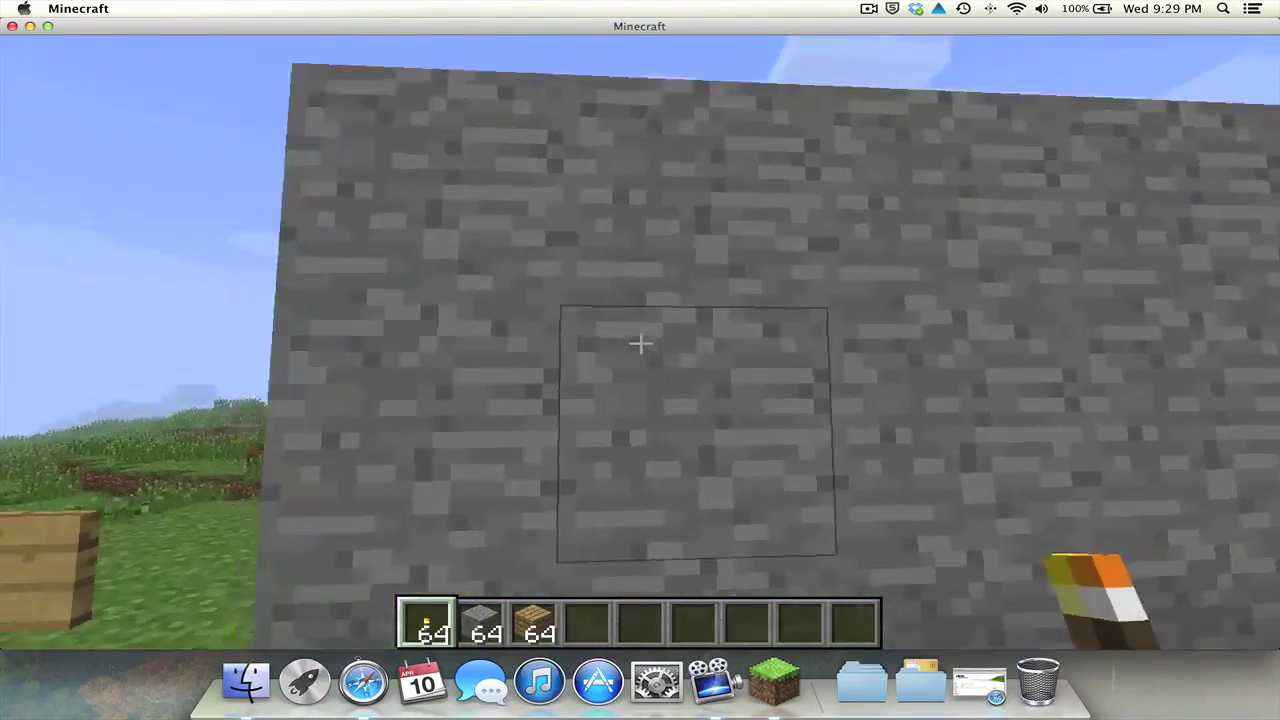
pyautogui.rightClick(640, 343)
pyautogui.rightClick(640, 343)
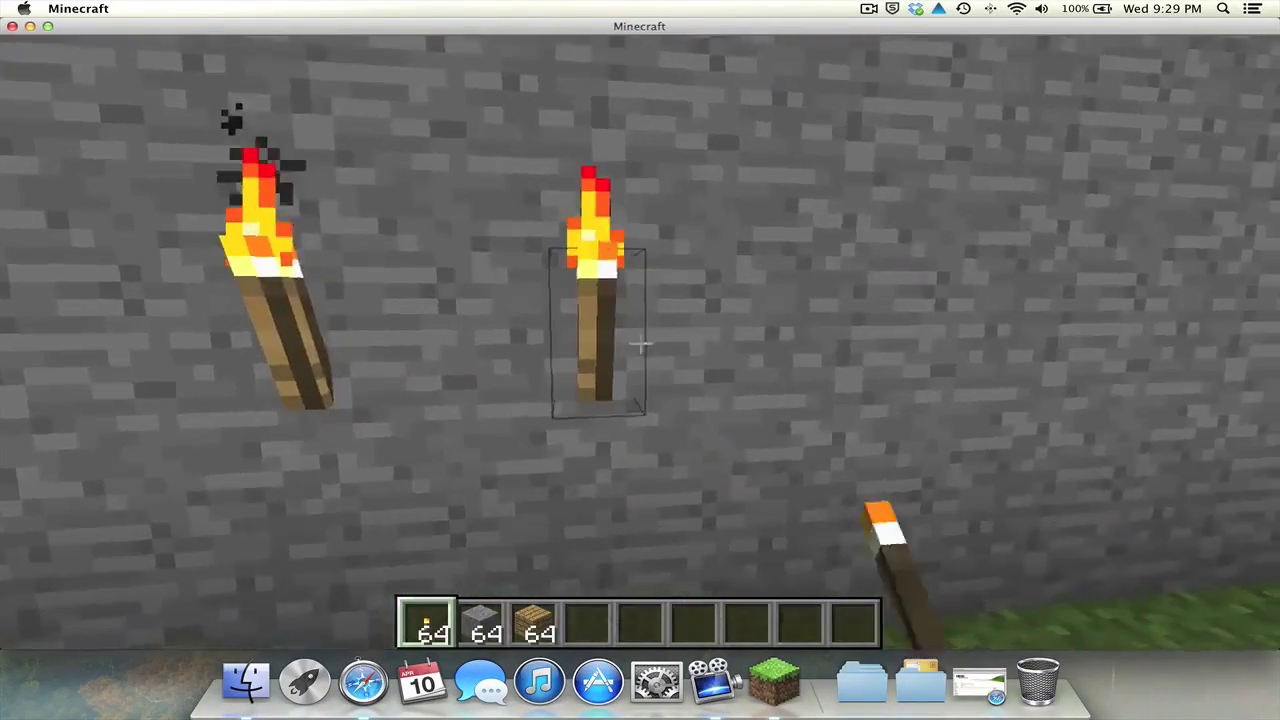
pyautogui.rightClick(640, 343)
pyautogui.rightClick(640, 343)
pyautogui.rightClick(640, 343)
pyautogui.rightClick(640, 343)
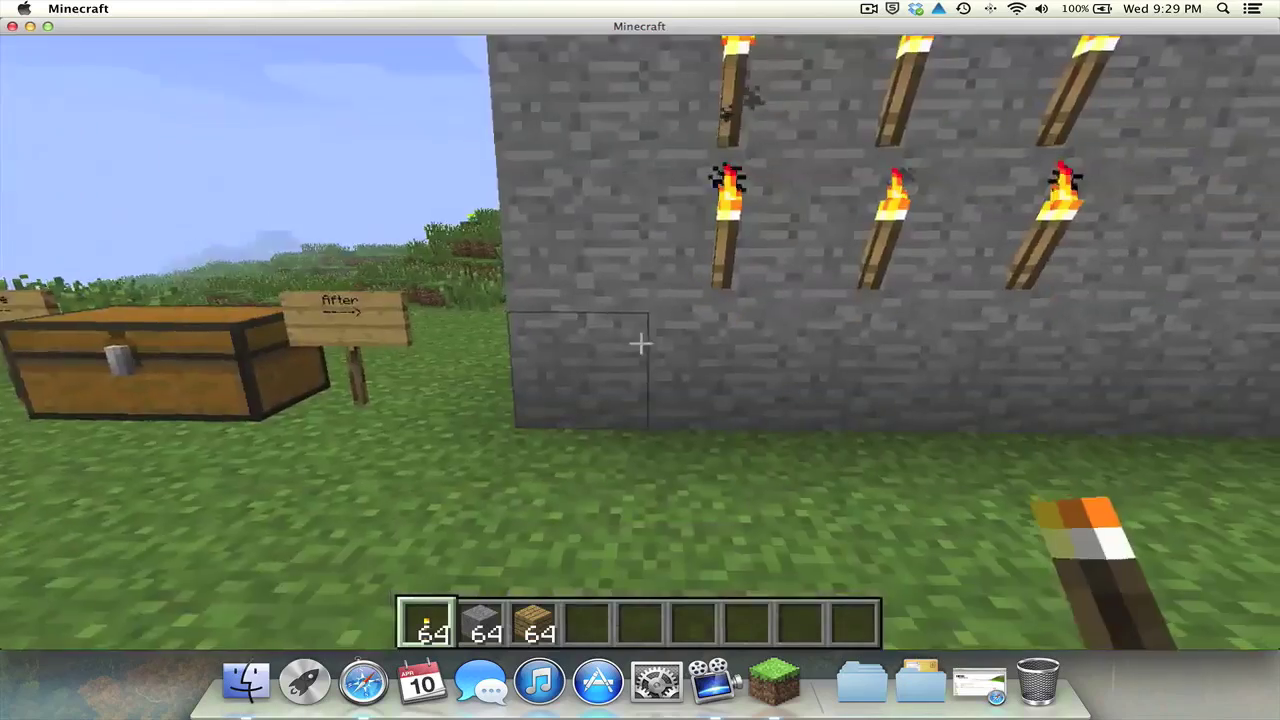
pyautogui.rightClick(640, 343)
pyautogui.rightClick(640, 343)
pyautogui.rightClick(640, 343)
pyautogui.rightClick(640, 343)
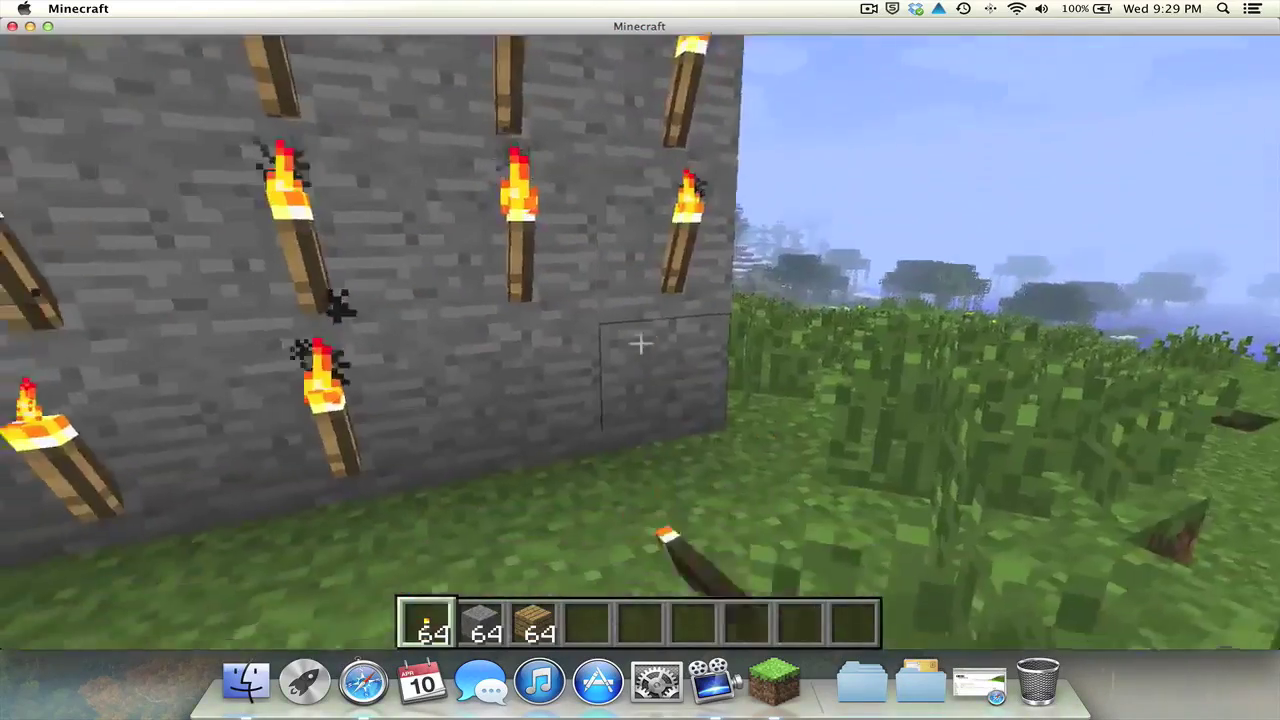
pyautogui.rightClick(640, 343)
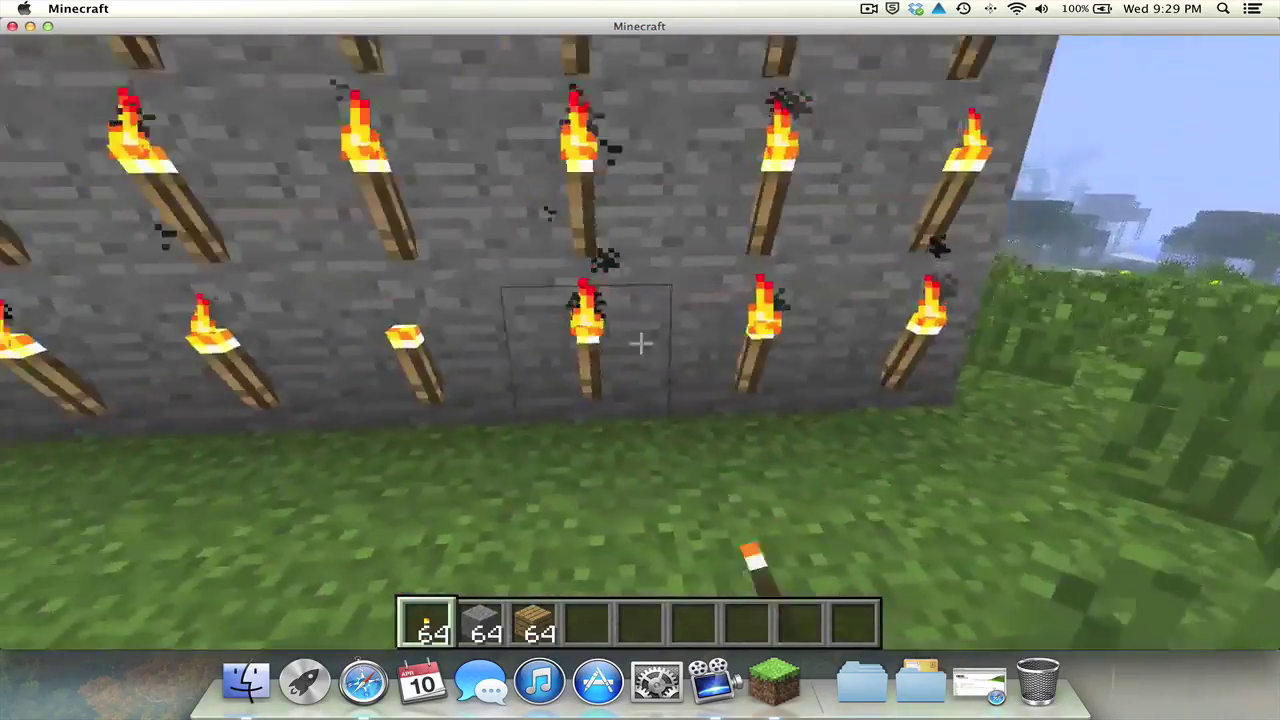
pyautogui.press('2')
pyautogui.rightClick(640, 343)
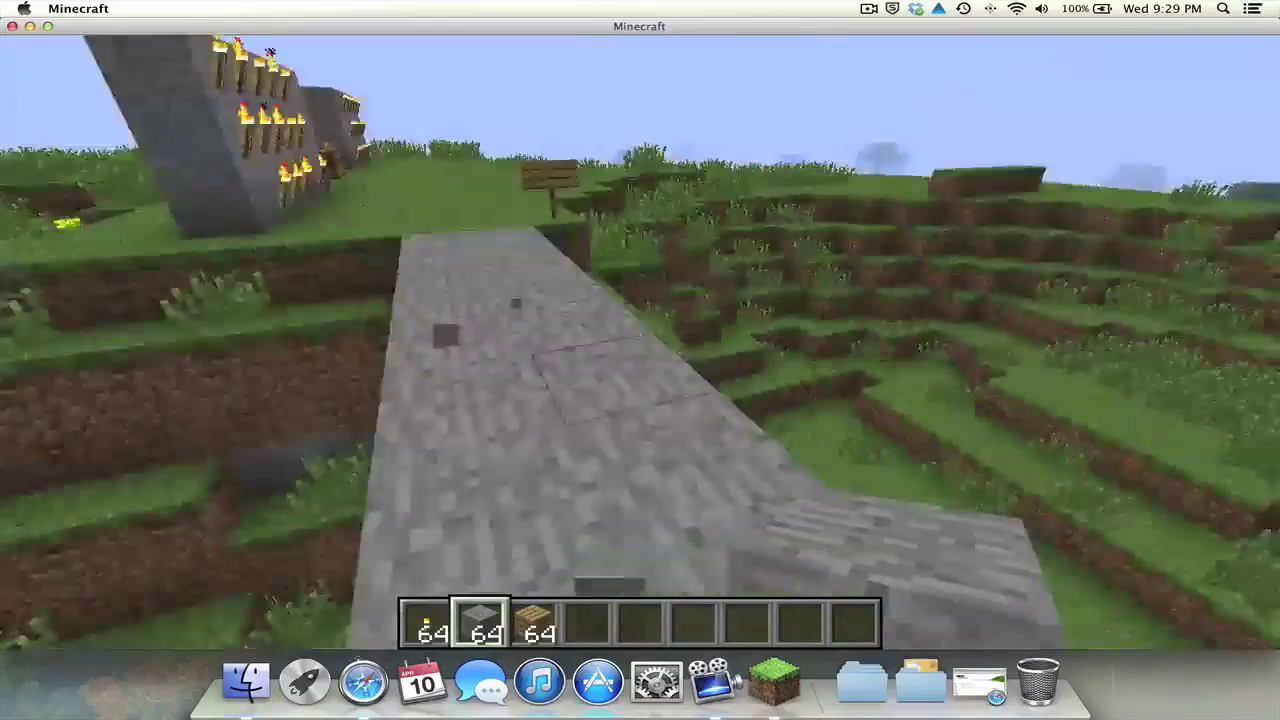
# Place oak plank blocks near the torch wall, break one, and walk past the chest.
pyautogui.moveTo(640, 343)
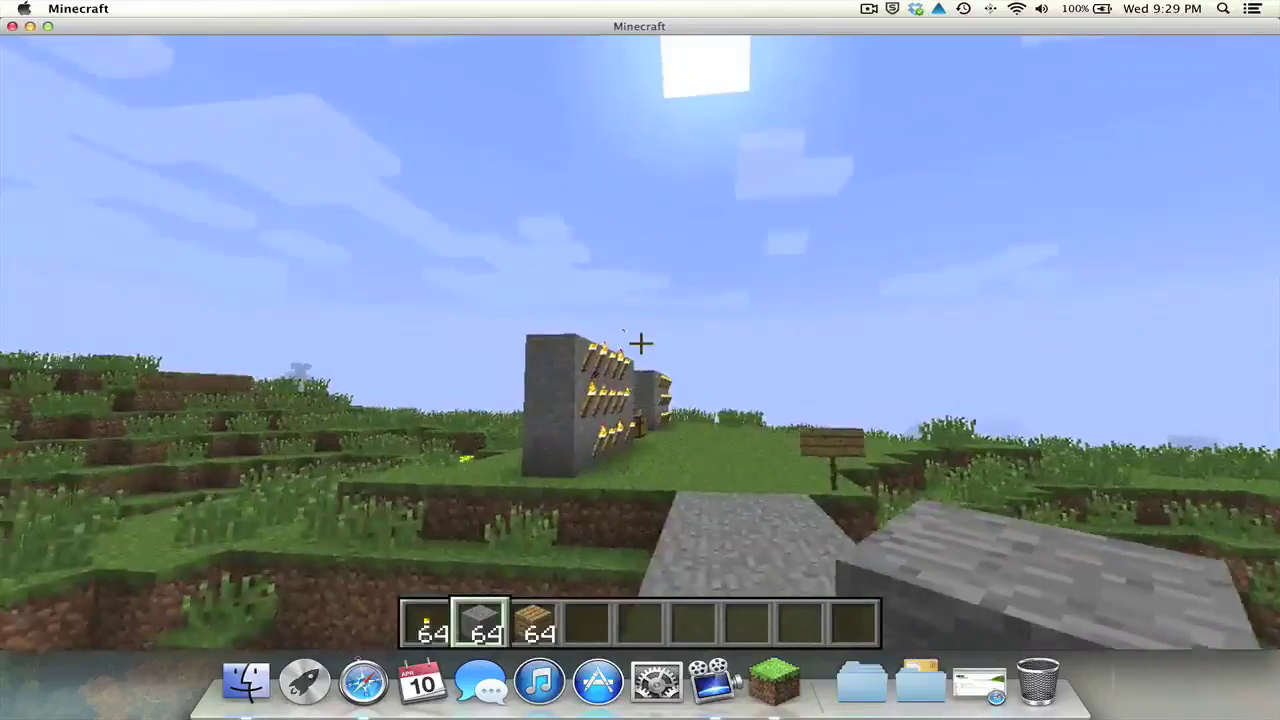
pyautogui.press('w')
pyautogui.scroll(-1, 640, 343)
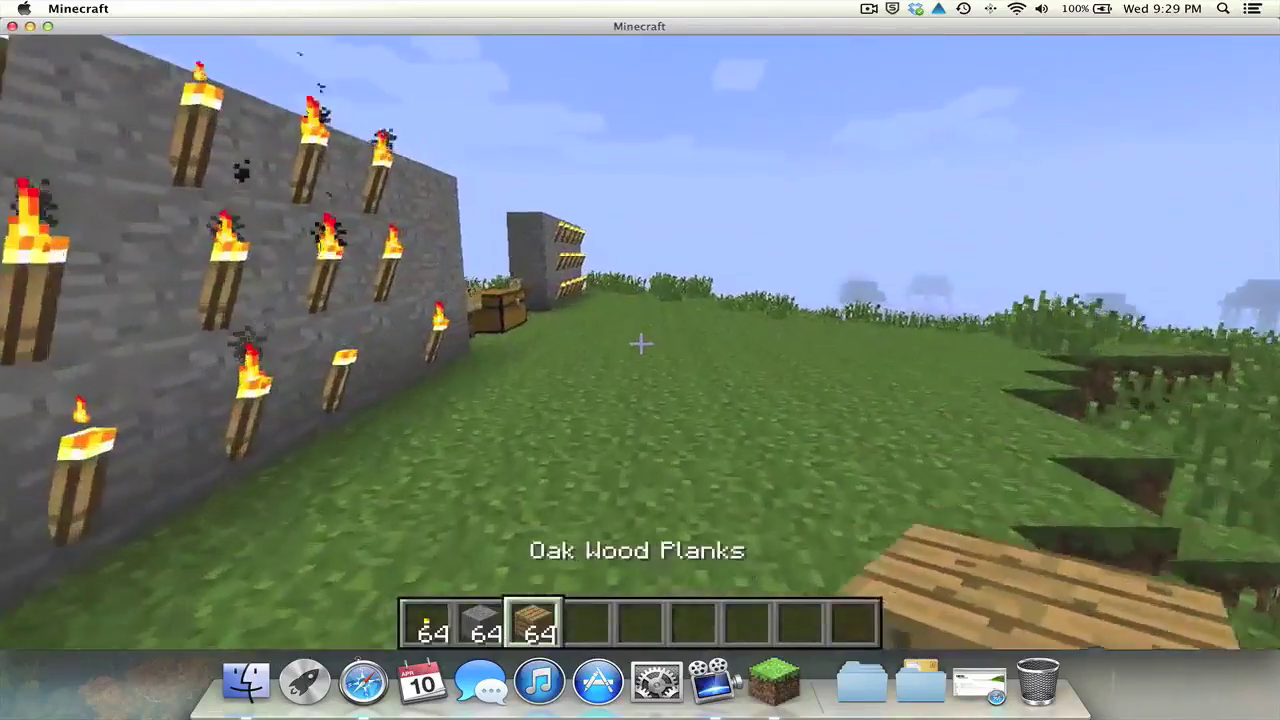
pyautogui.press('w')
pyautogui.rightClick(640, 343)
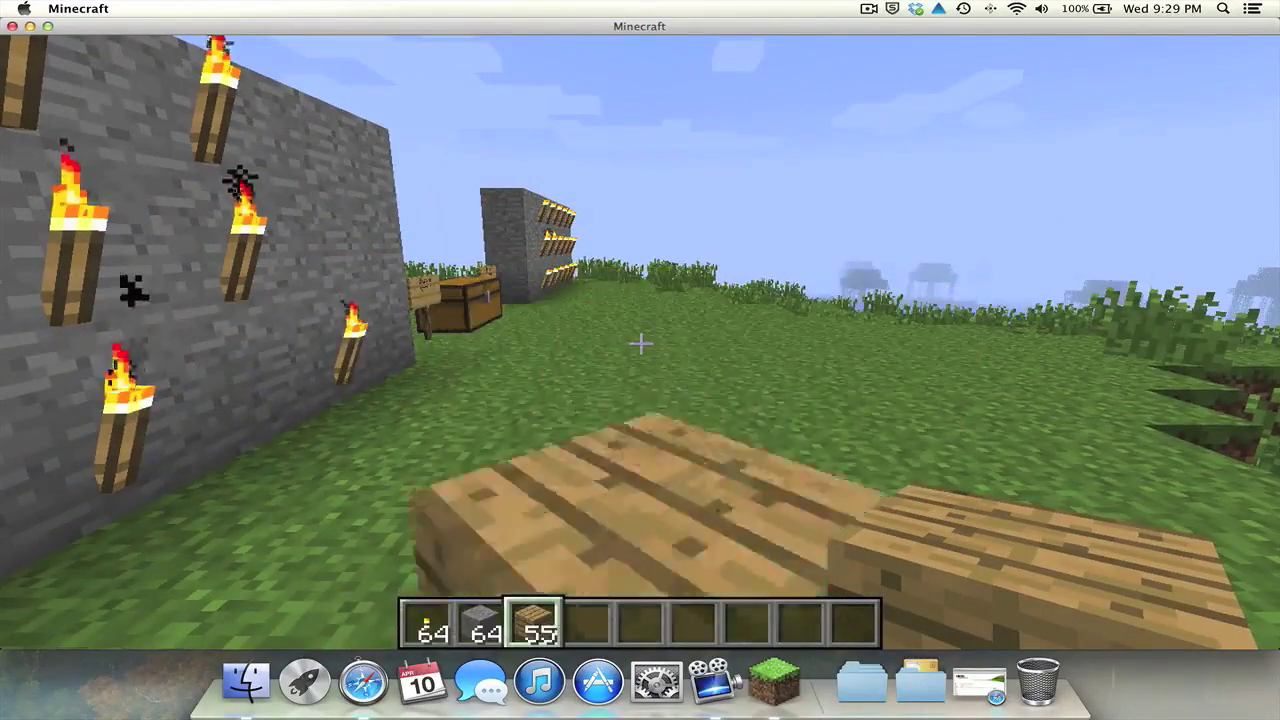
pyautogui.rightClick(640, 343)
pyautogui.click(640, 343)
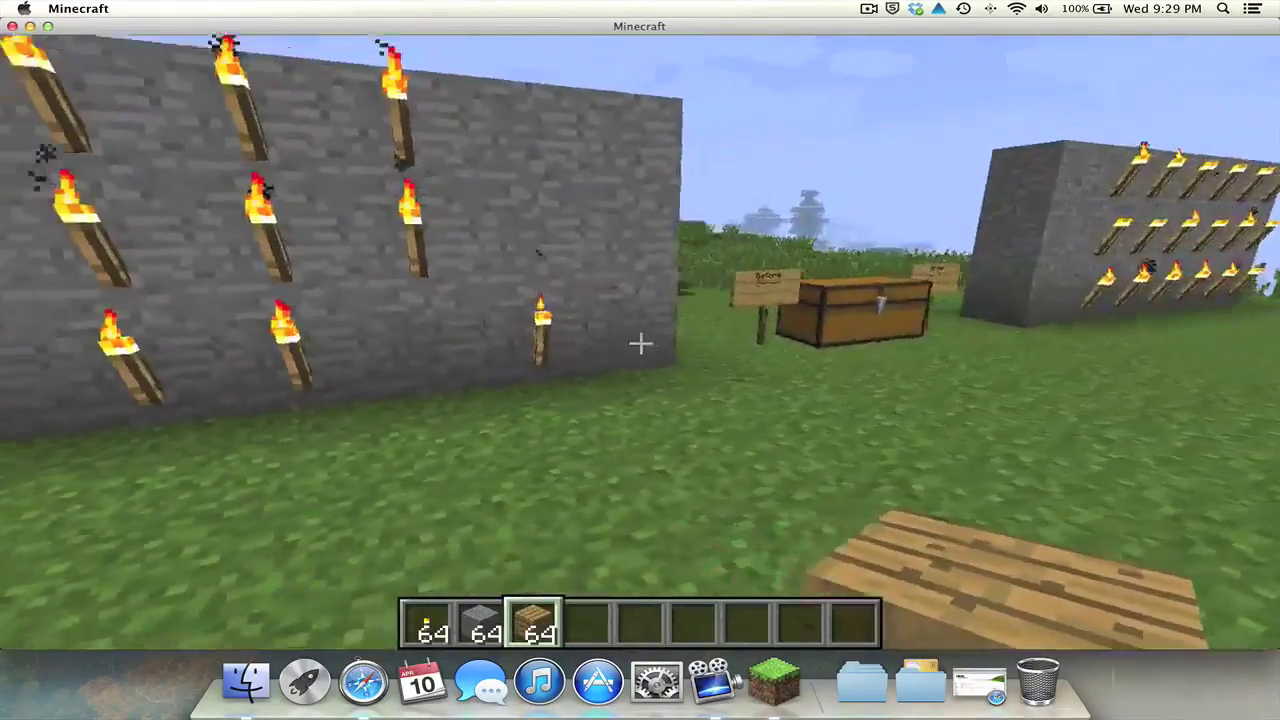
pyautogui.press('w')
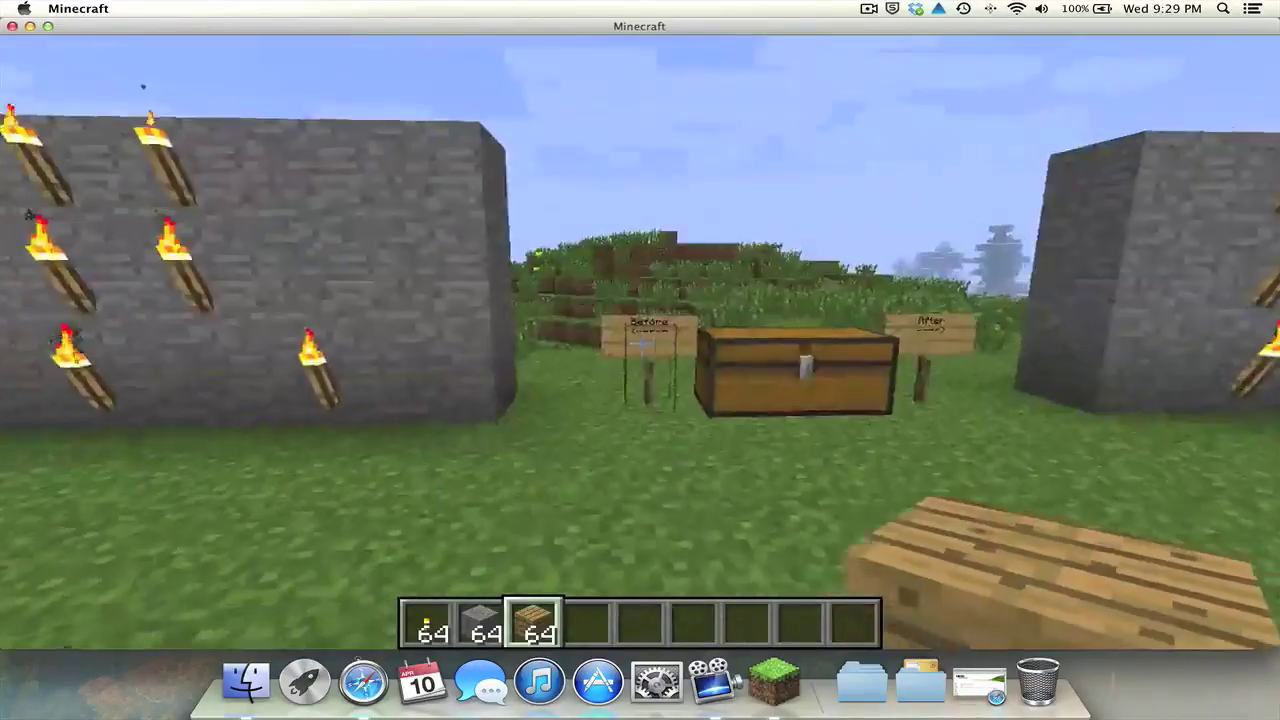
pyautogui.press('w')
pyautogui.press('w')
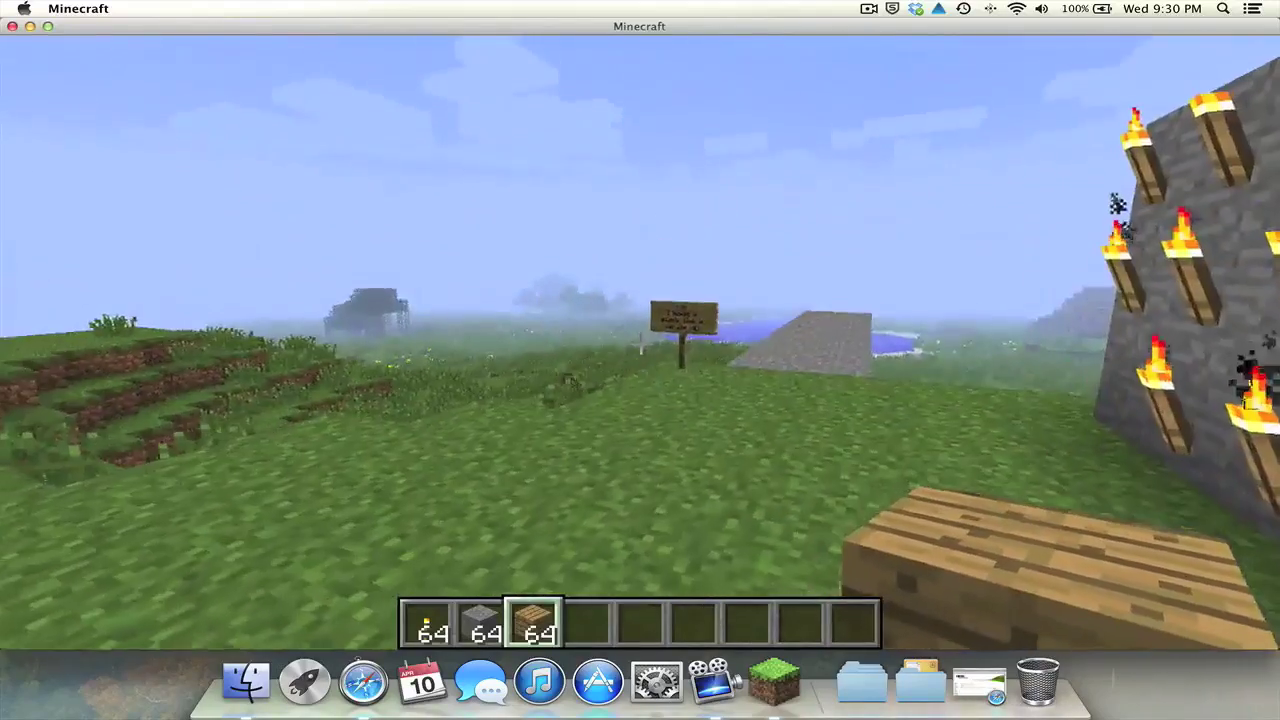
# Save and Quit to Title, then quit Minecraft.
pyautogui.press('Escape')
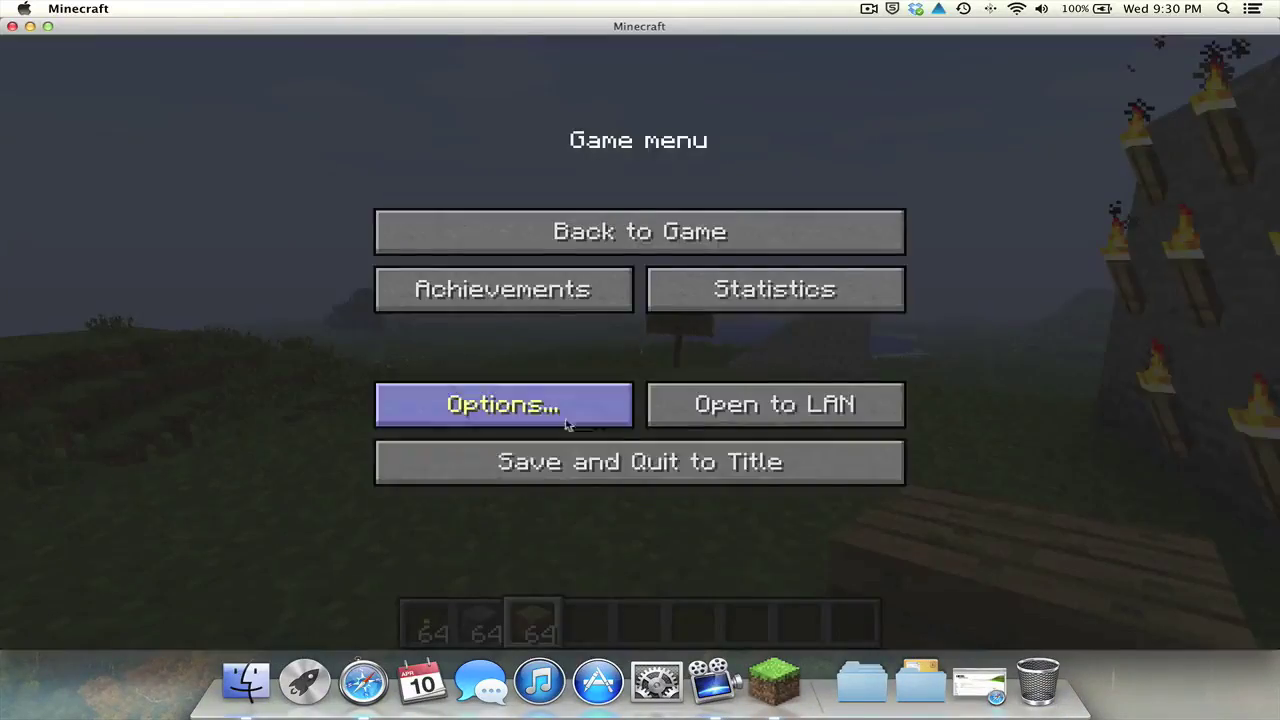
pyautogui.click(590, 458)
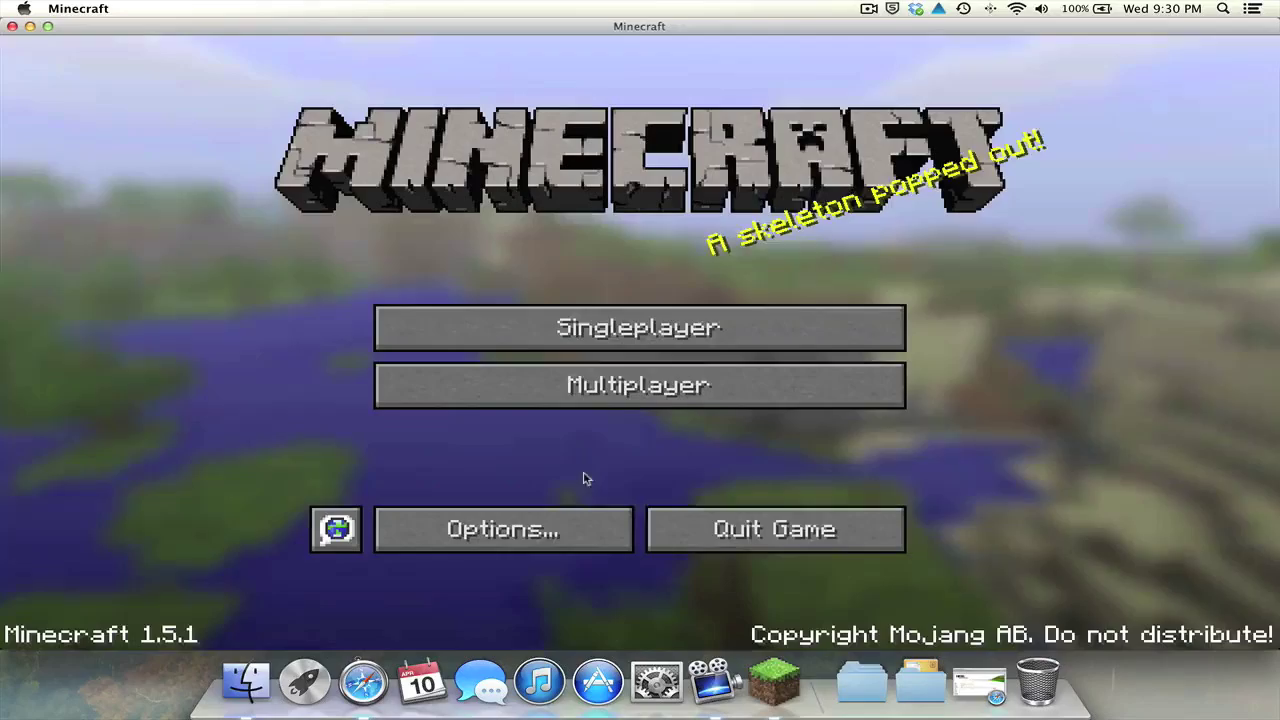
pyautogui.click(727, 537)
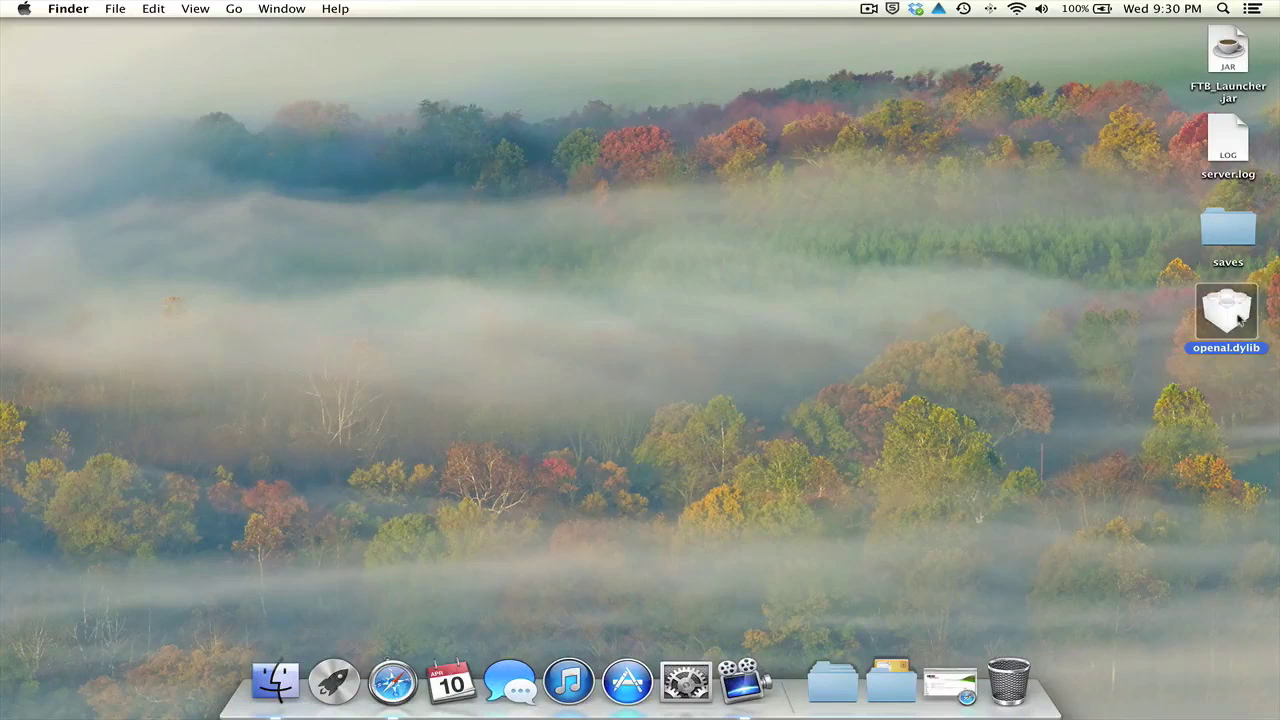
# Move the desktop backup openal.dylib to the Trash from its context menu.
pyautogui.rightClick(1232, 302)
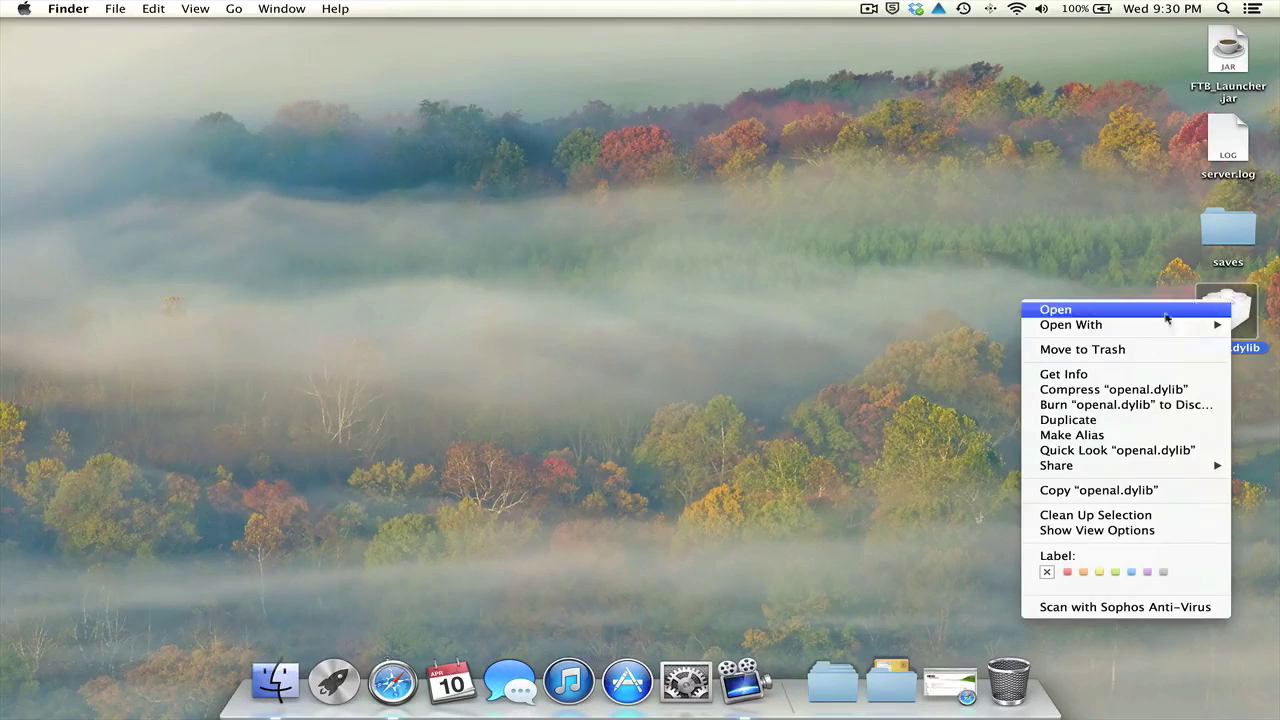
pyautogui.click(1150, 349)
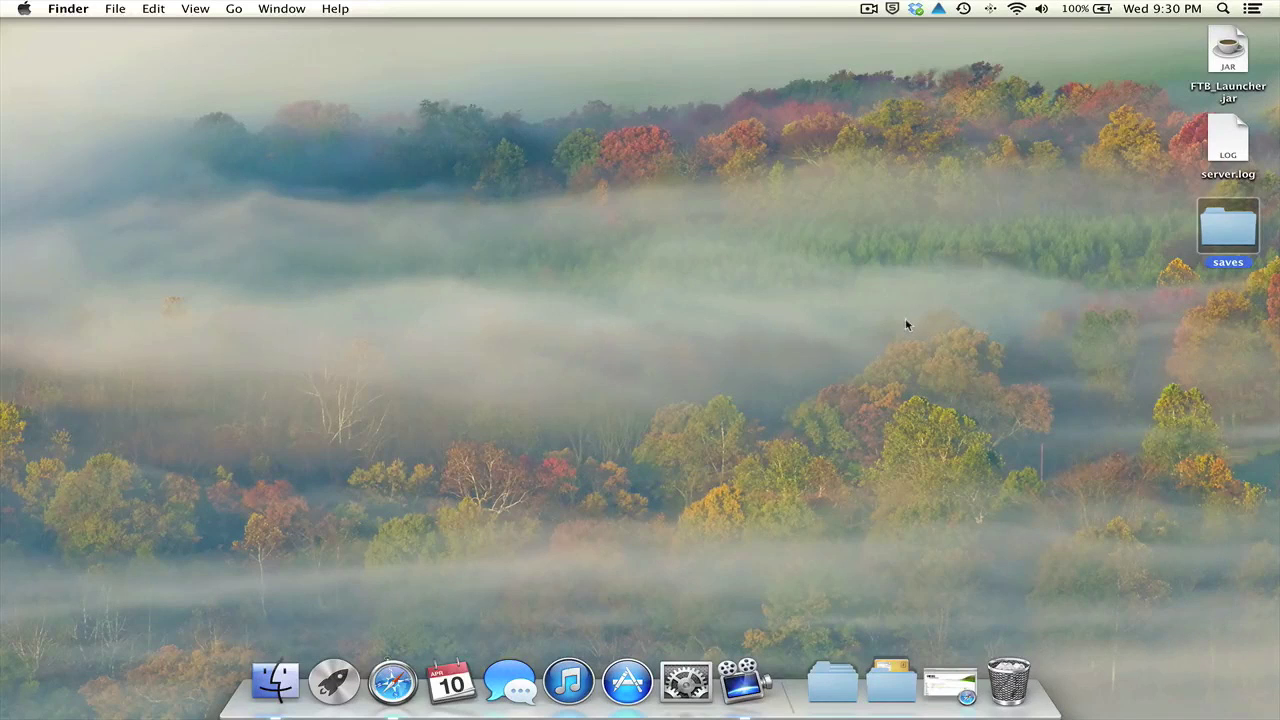